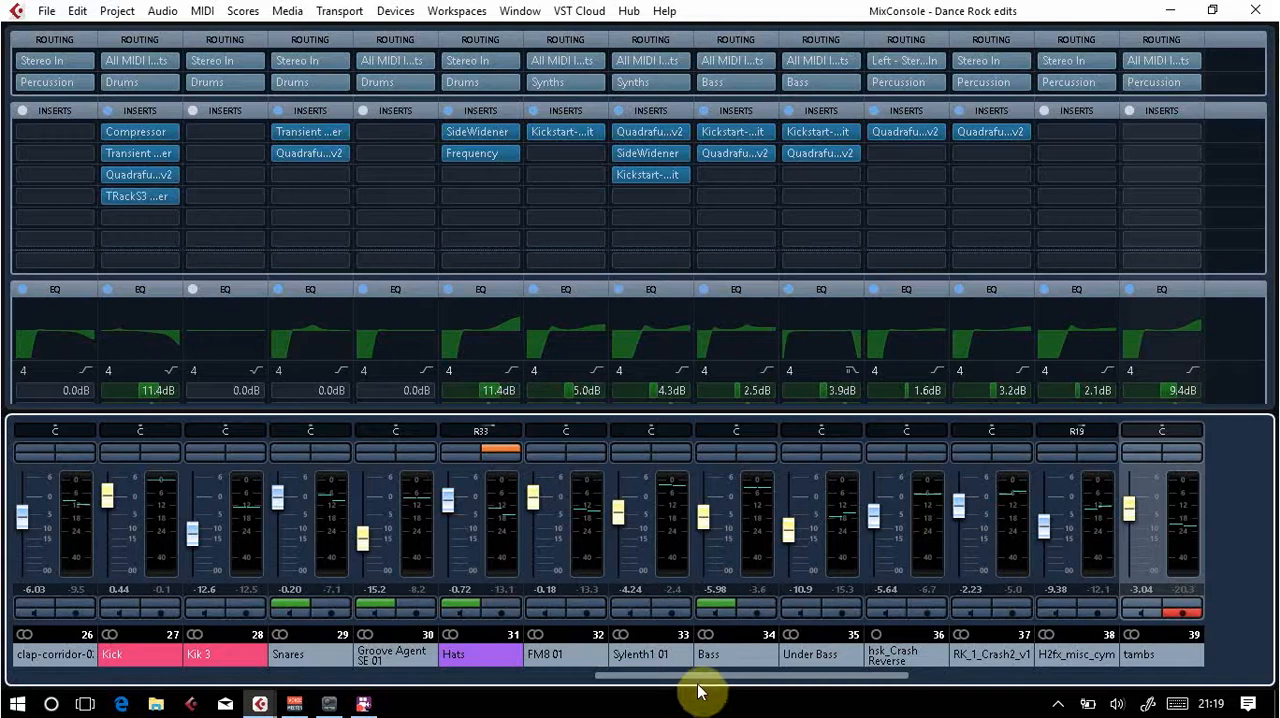
Step: Survey the mixer from Stereo In to Stereo Out, examining each channel's routing, inserts, EQ settings and sends
left_click_drag(706, 676, 10, 688)
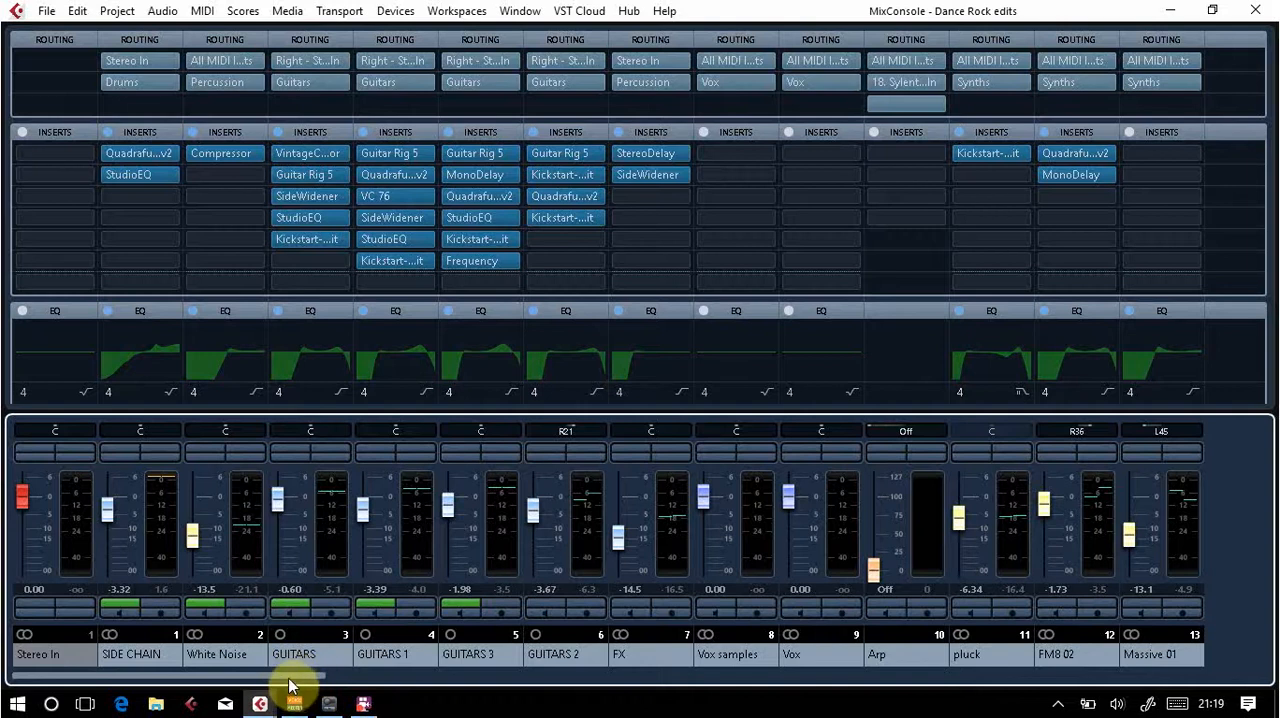
left_click_drag(288, 676, 1214, 666)
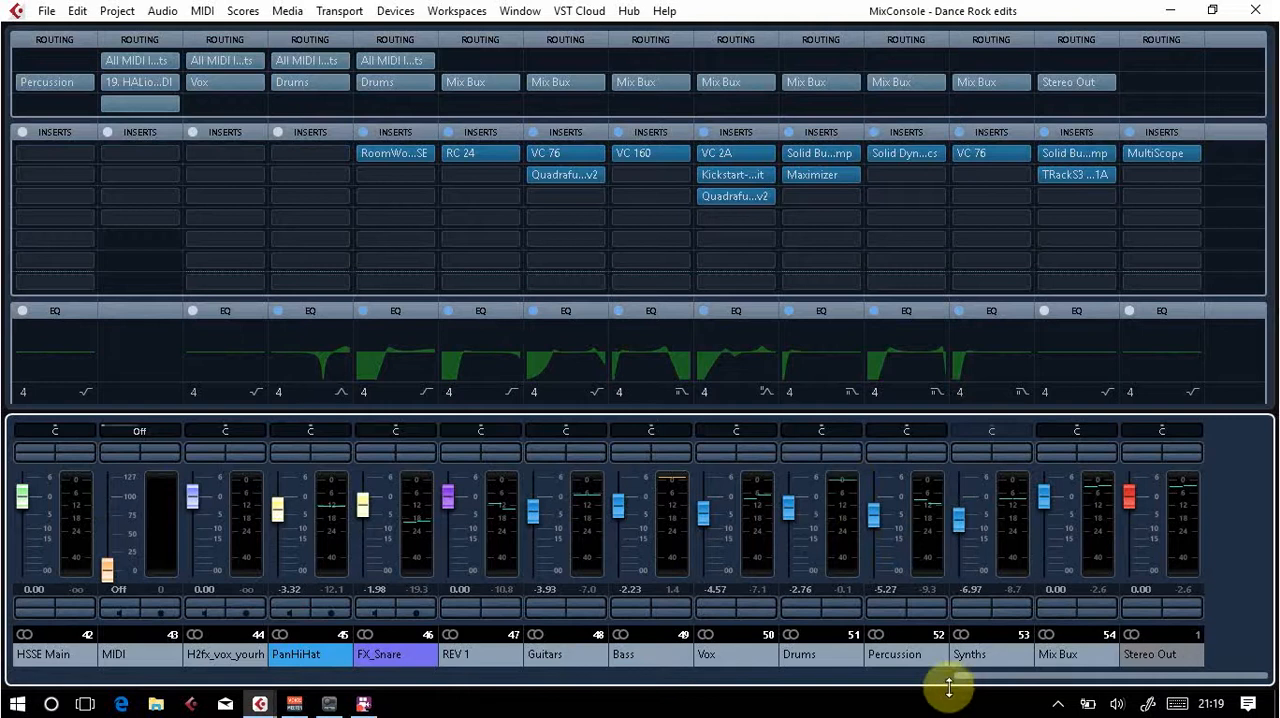
left_click_drag(971, 675, 44, 695)
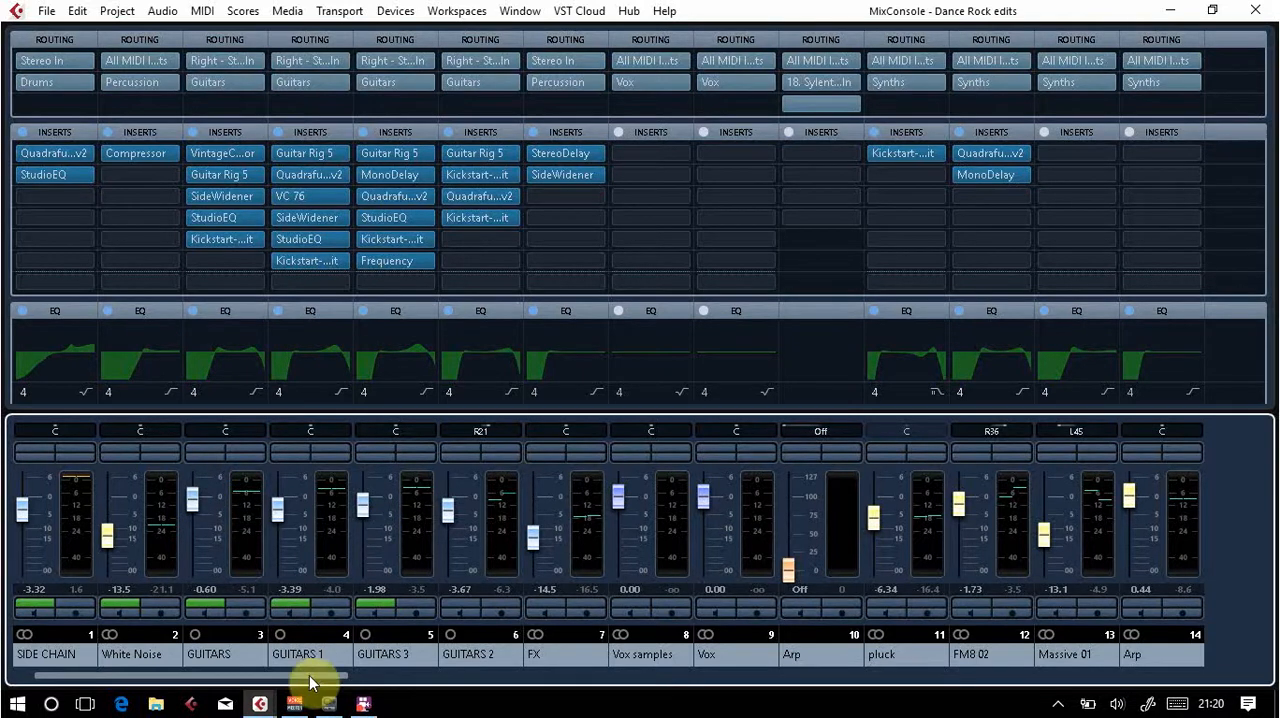
left_click_drag(516, 690, 1257, 680)
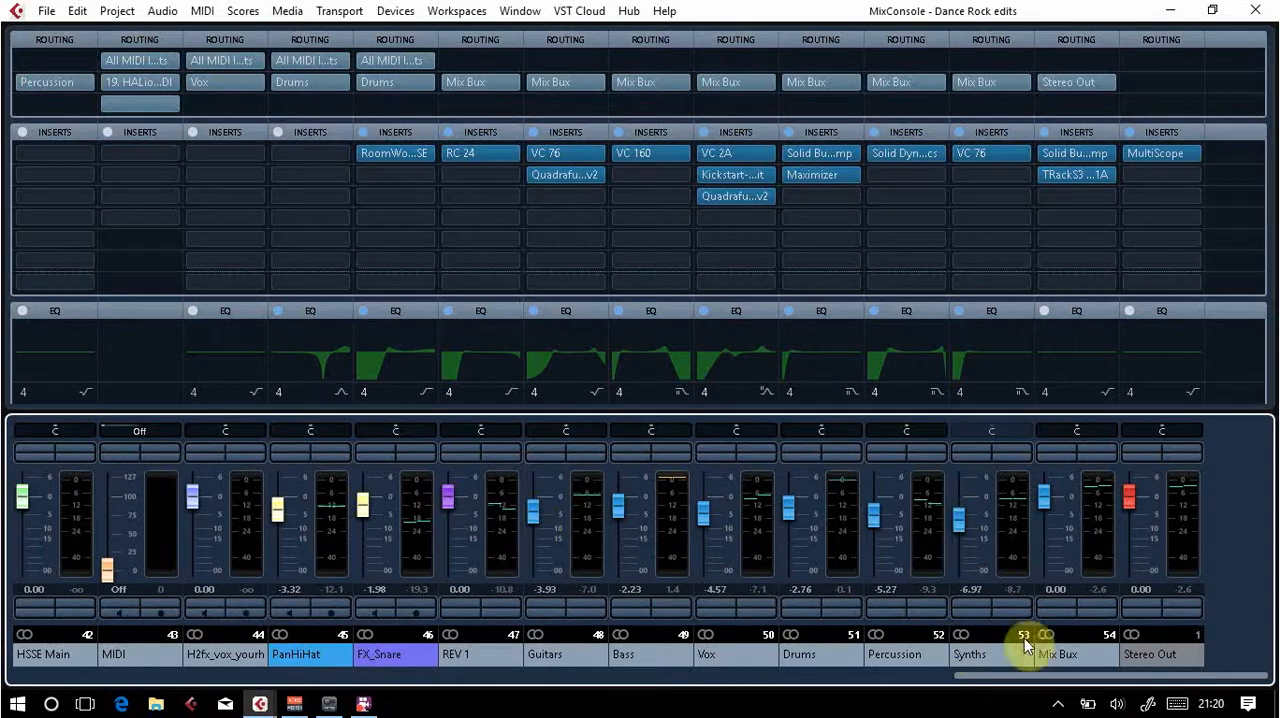
left_click_drag(1049, 677, 5, 703)
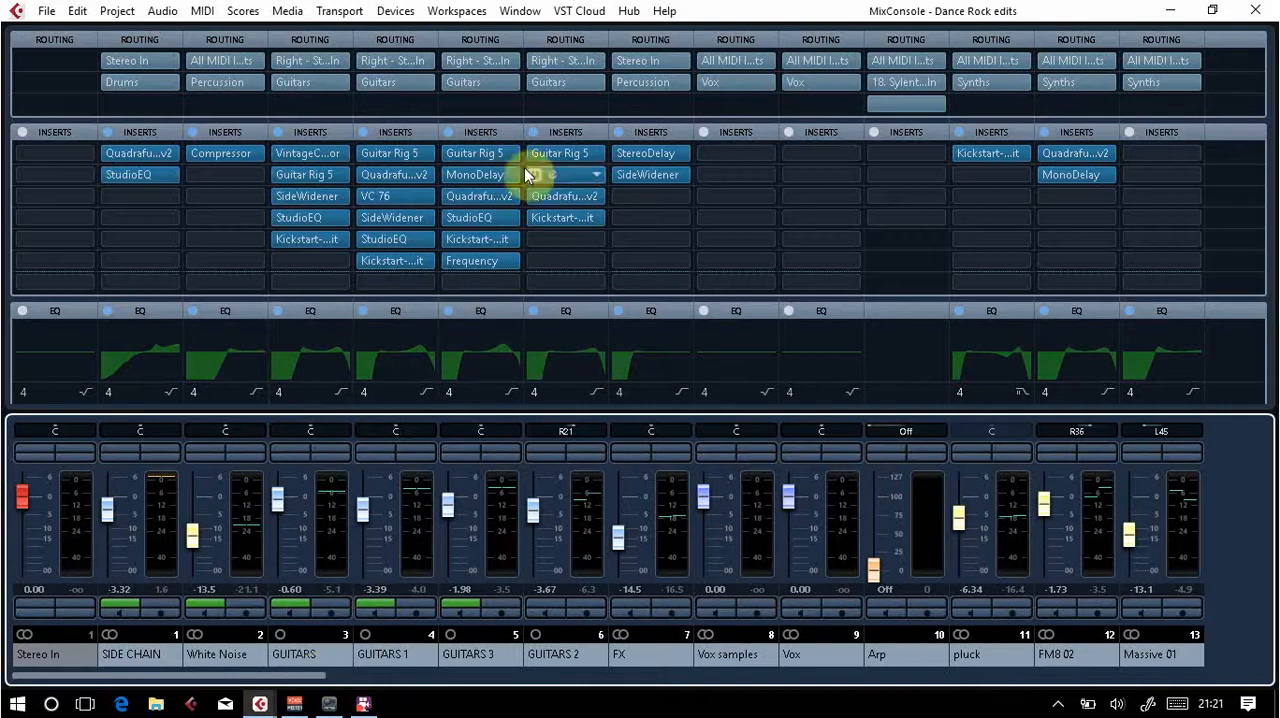
left_click_drag(466, 155, 357, 196)
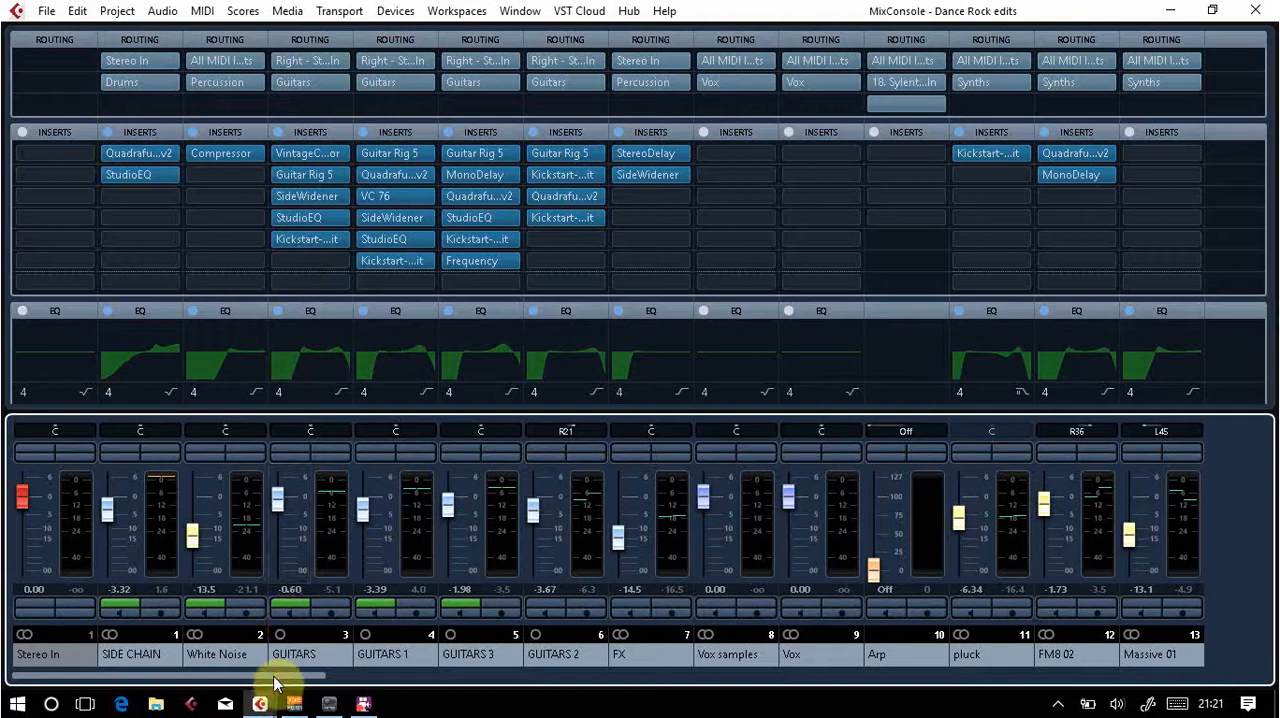
left_click_drag(269, 675, 1275, 690)
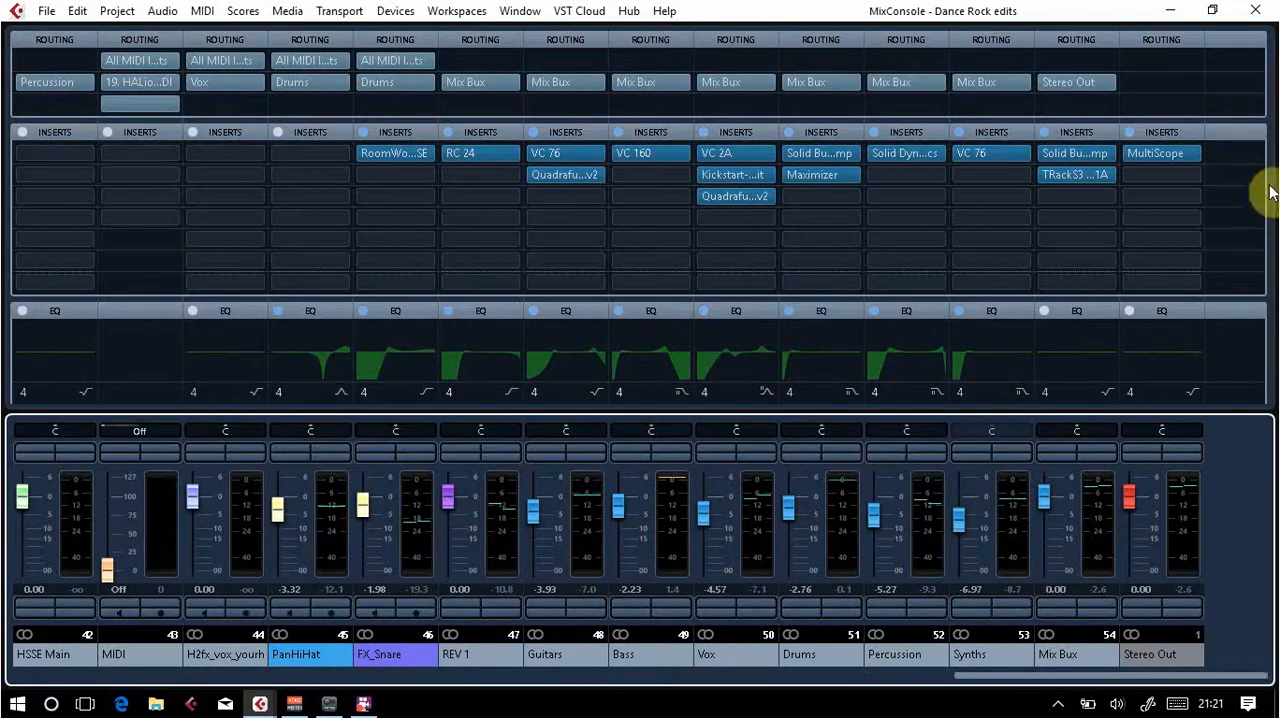
left_click(1270, 280)
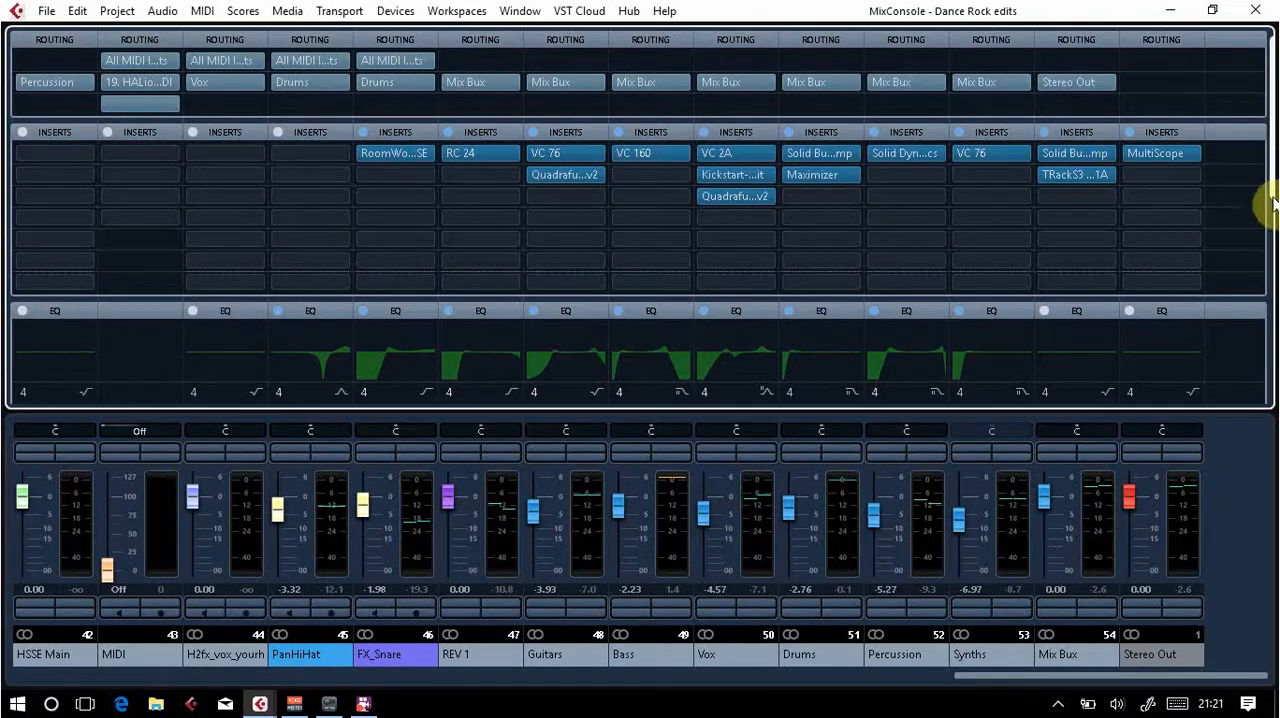
left_click_drag(1266, 206, 1275, 376)
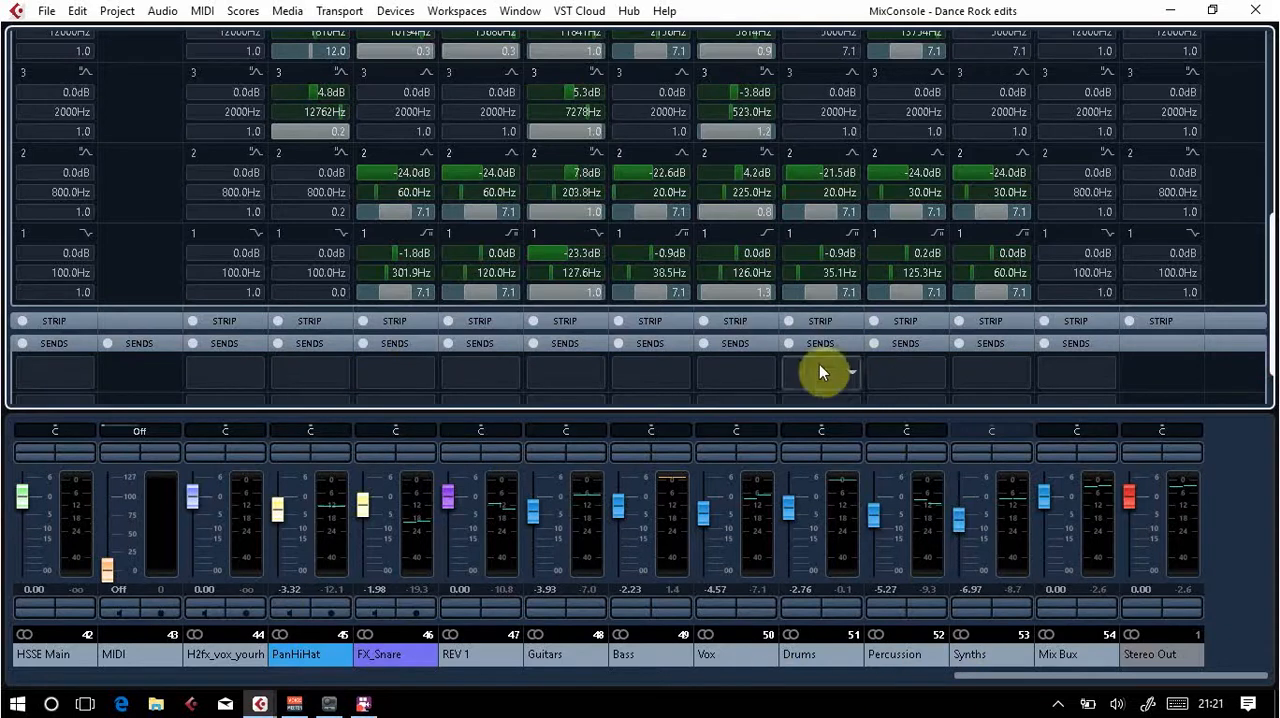
left_click_drag(1271, 371, 1268, 190)
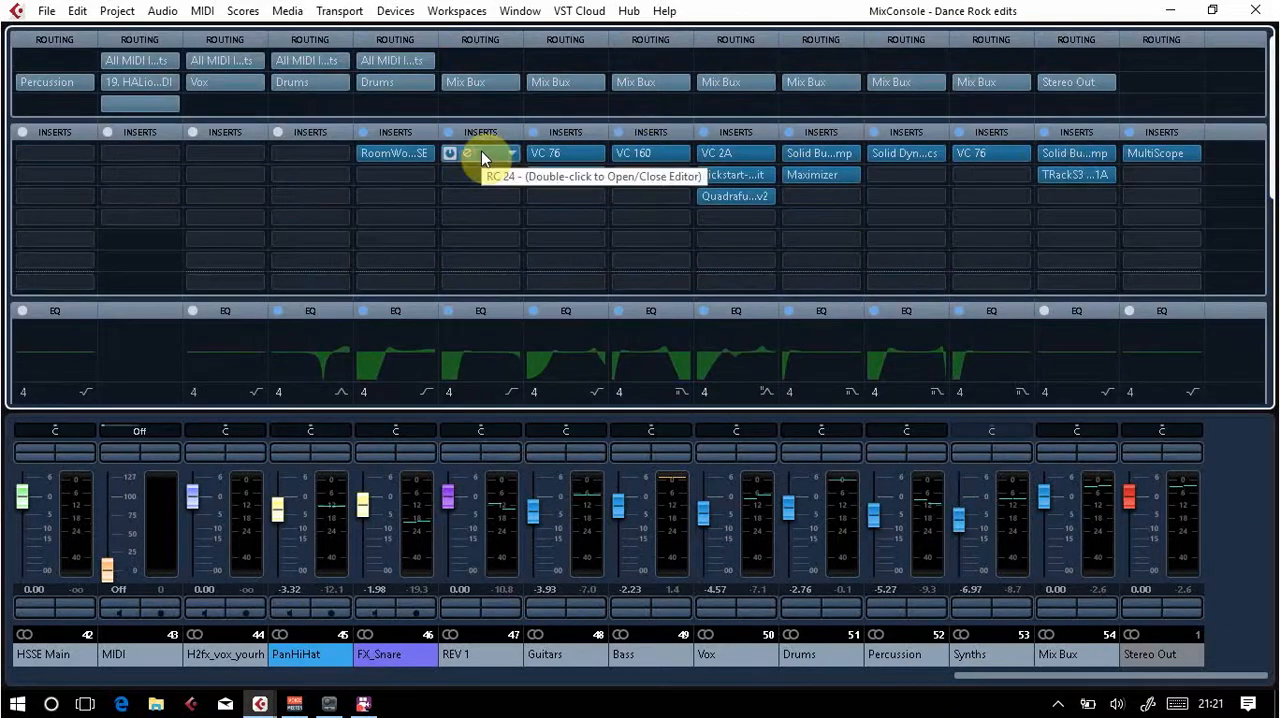
Step: Inspect the VC 76 compressor and Quadrafuzz v2 inserts on the Guitars group channel, closing each editor after viewing
left_click(552, 152)
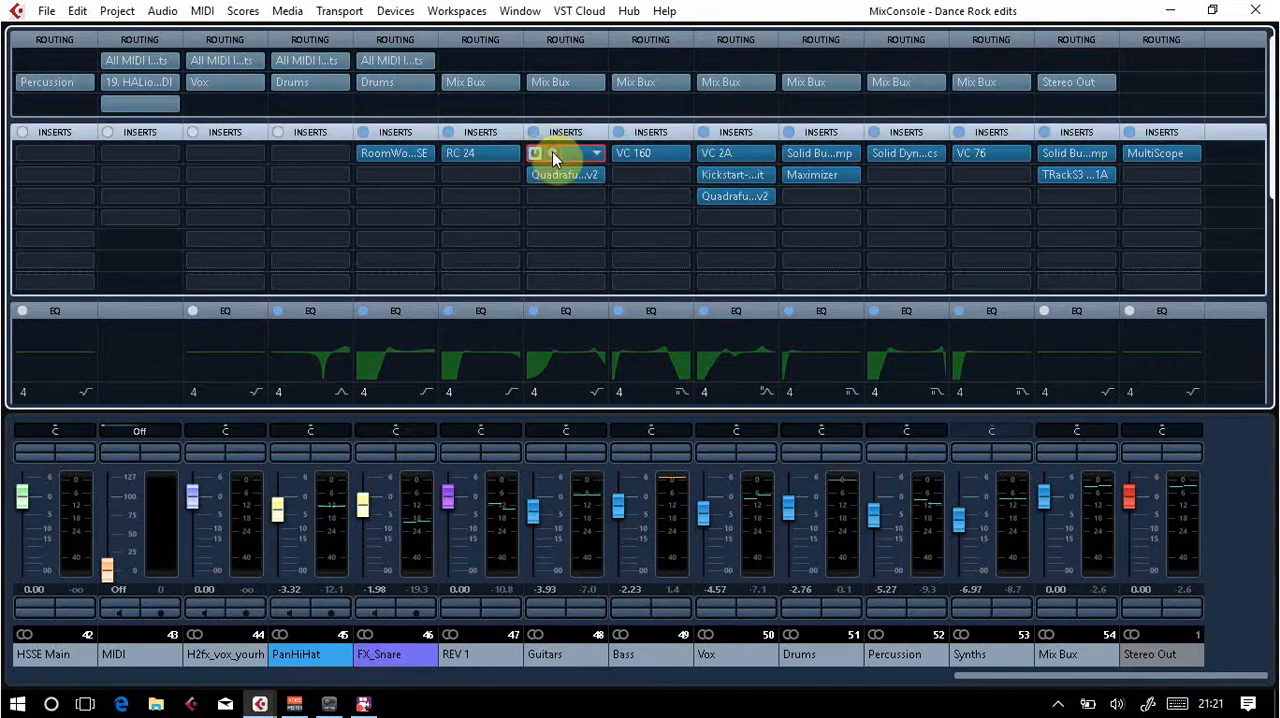
left_click(552, 152)
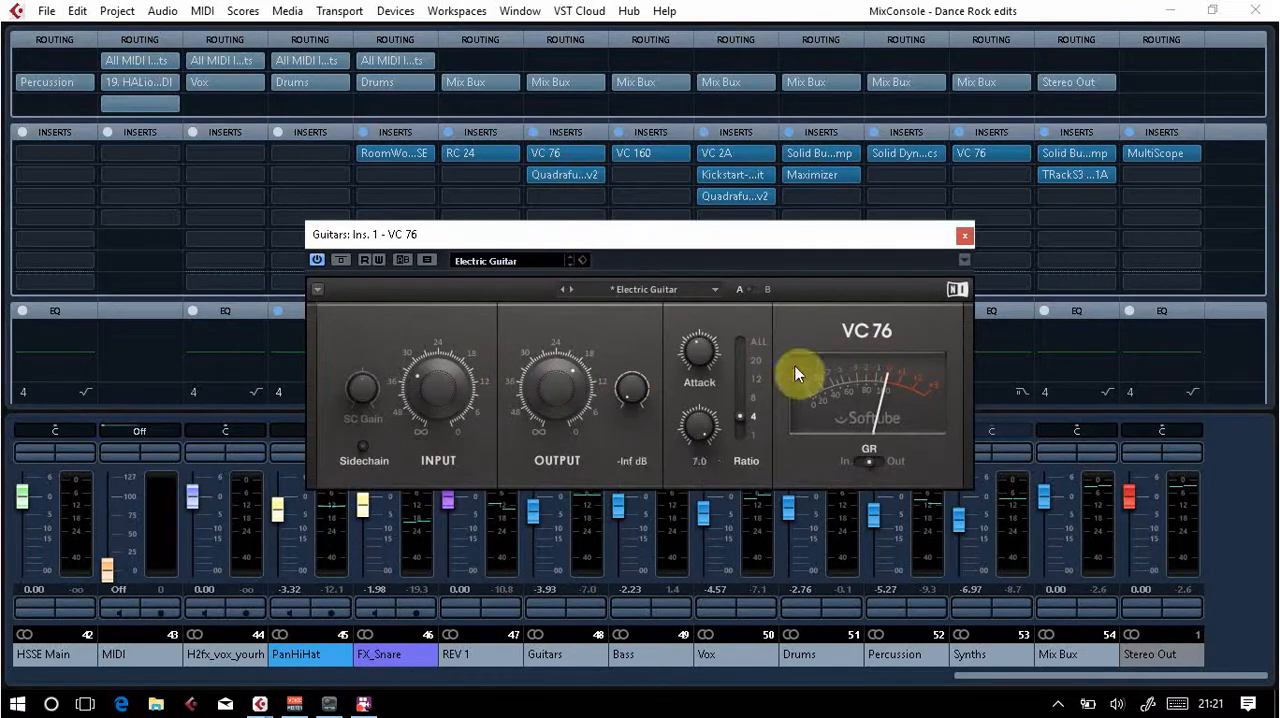
left_click(961, 238)
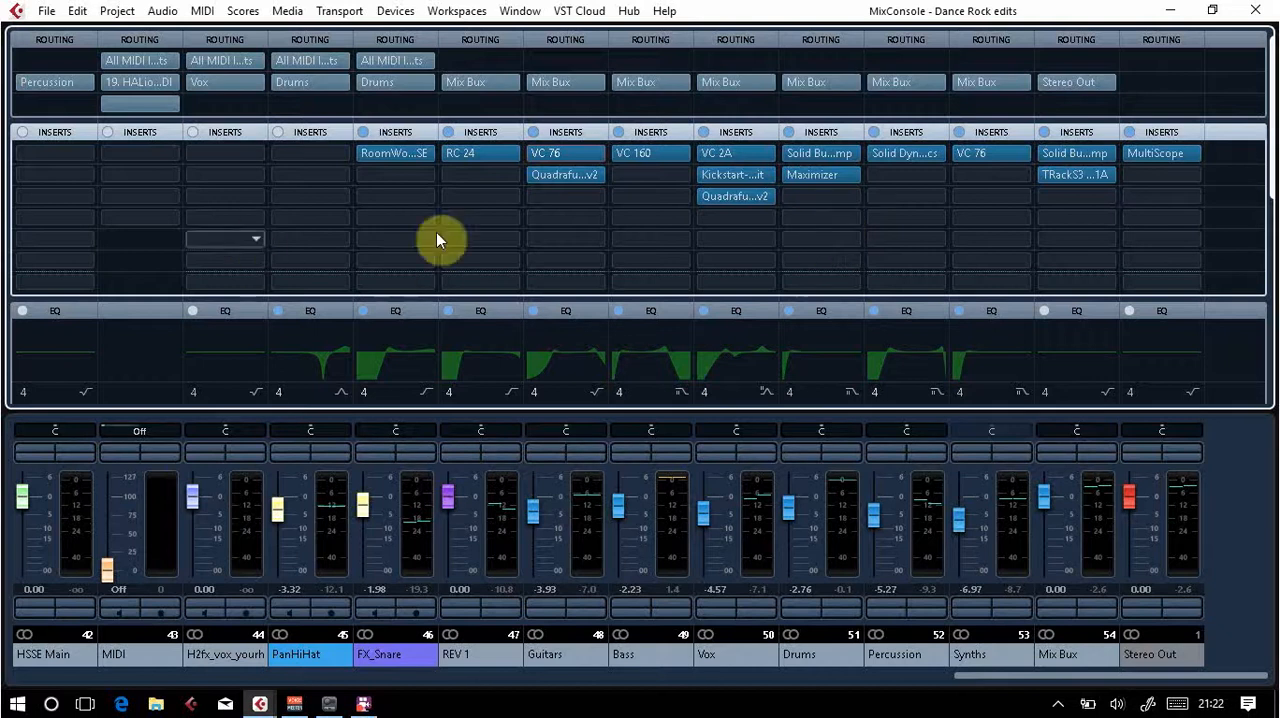
double_click(554, 176)
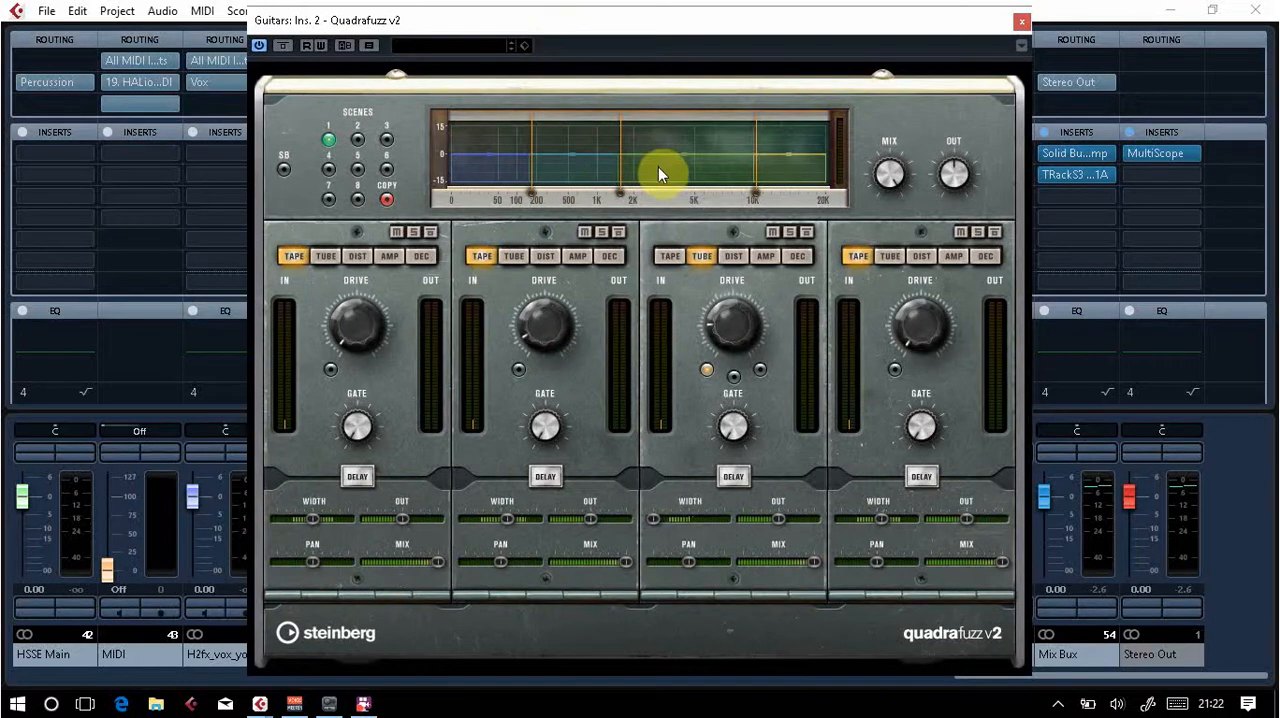
left_click(1020, 21)
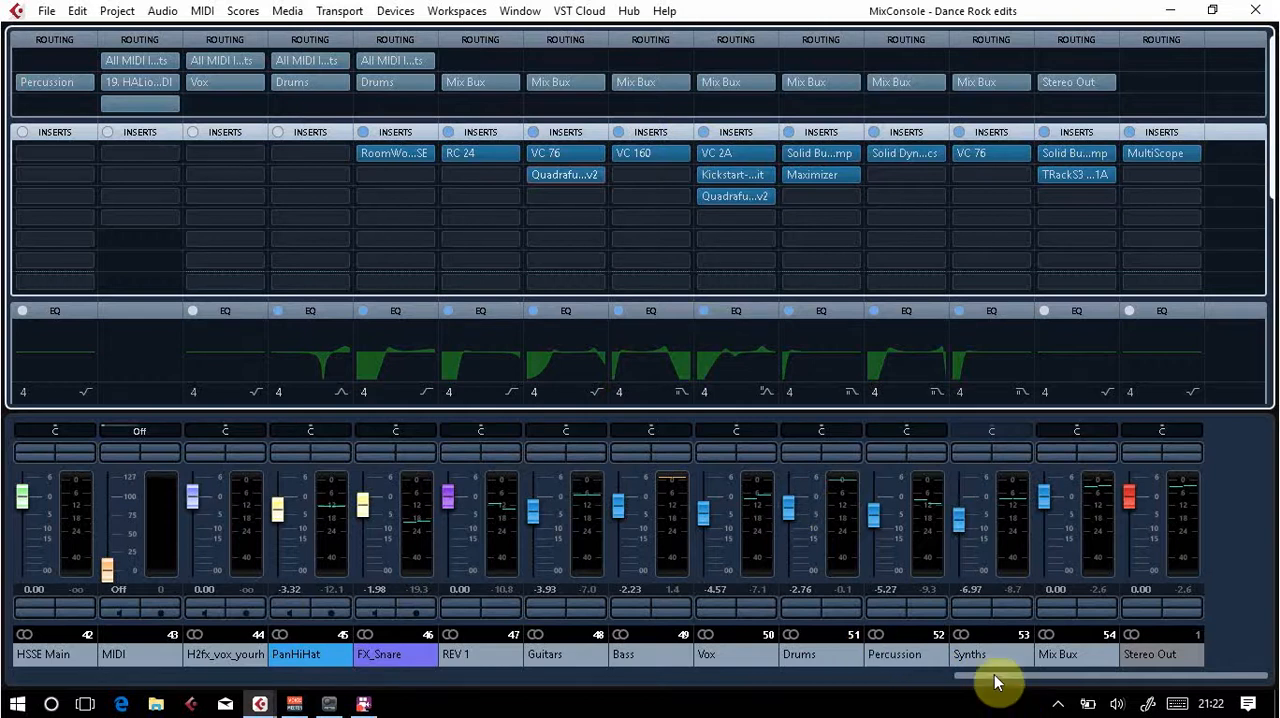
Step: Inspect the Solid Bus Comp insert on the Mix Bux channel, then close its editor and return to the project window
mouse_move(994, 674)
left_mouse_down()
mouse_move(939, 670)
mouse_move(992, 667)
left_mouse_up()
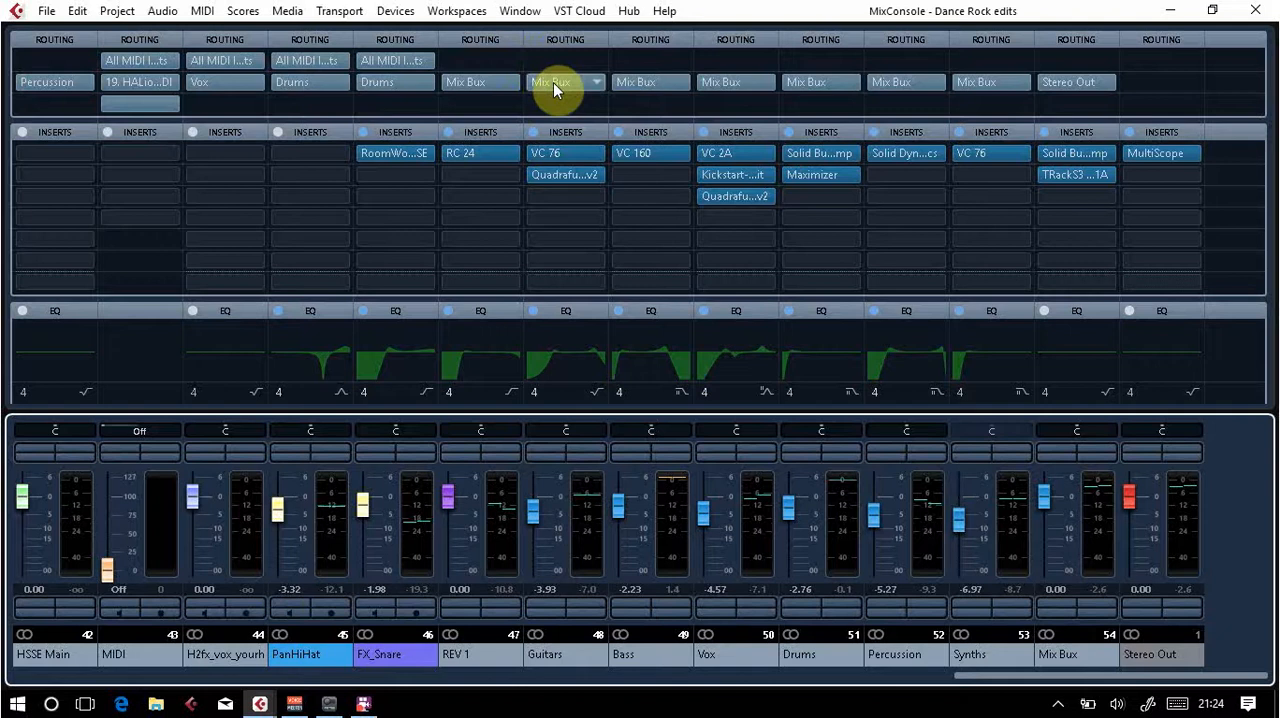
left_click(1059, 156)
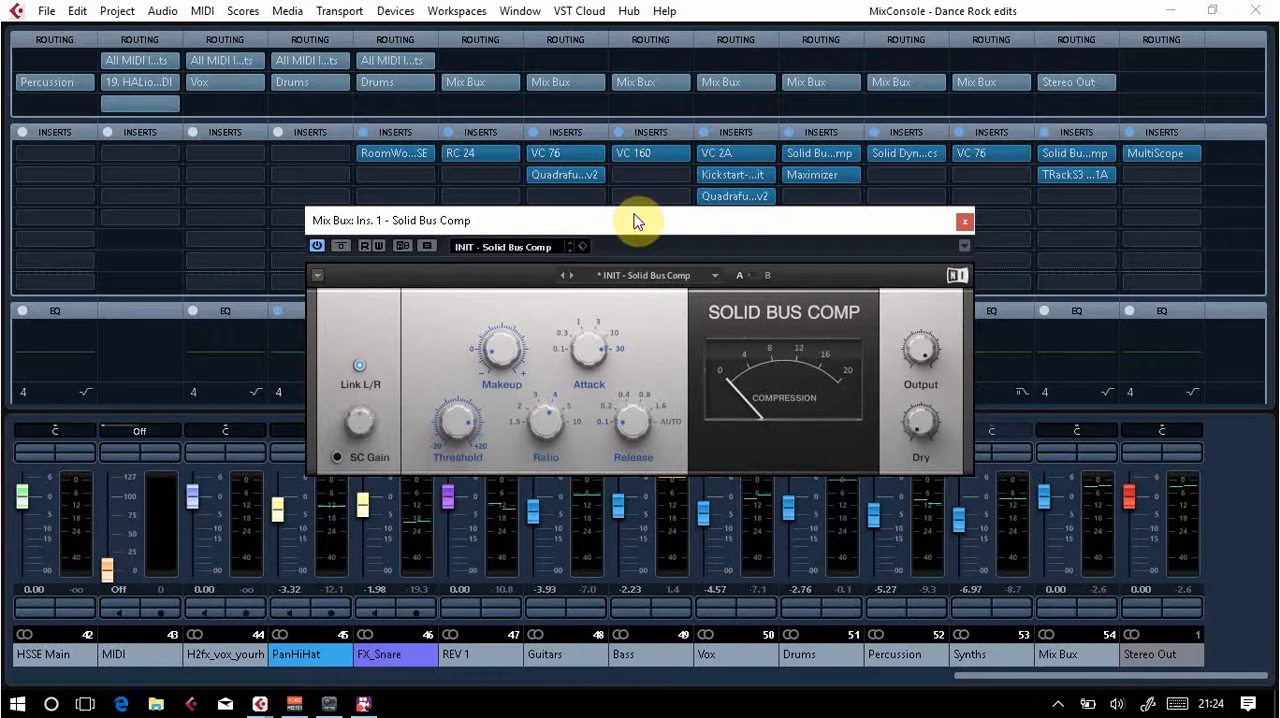
left_click_drag(632, 215, 624, 165)
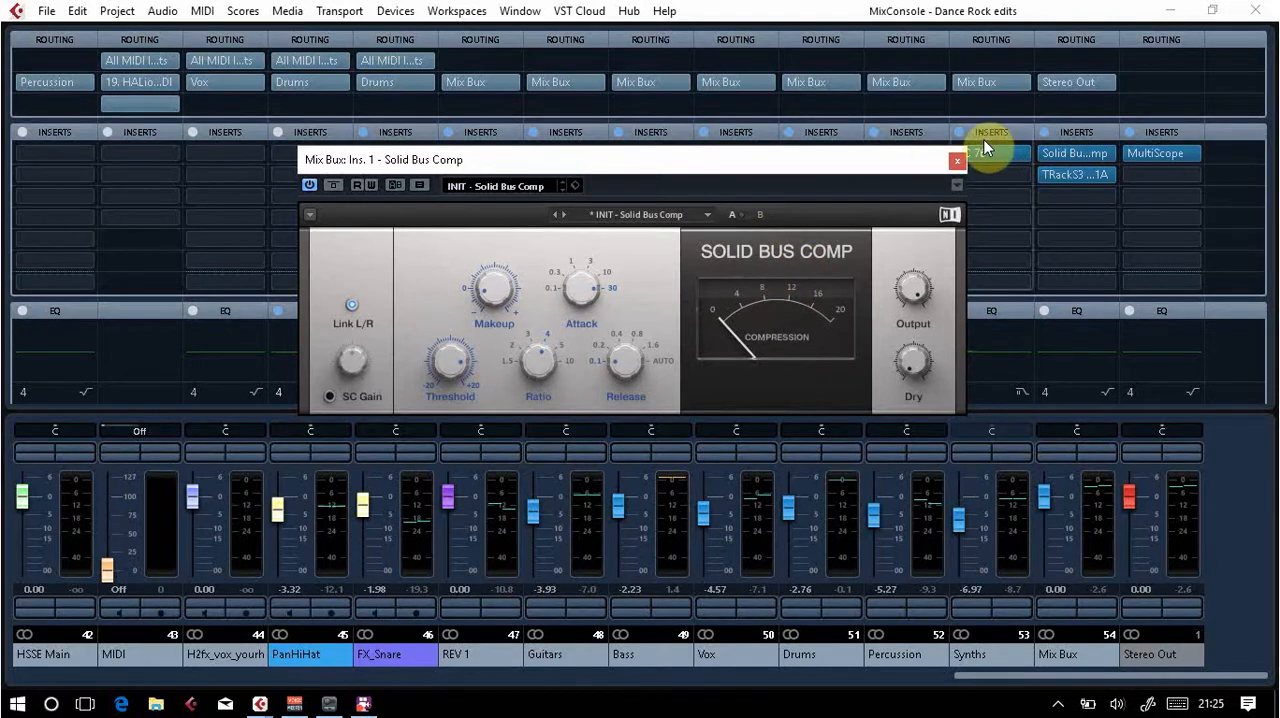
left_click(959, 161)
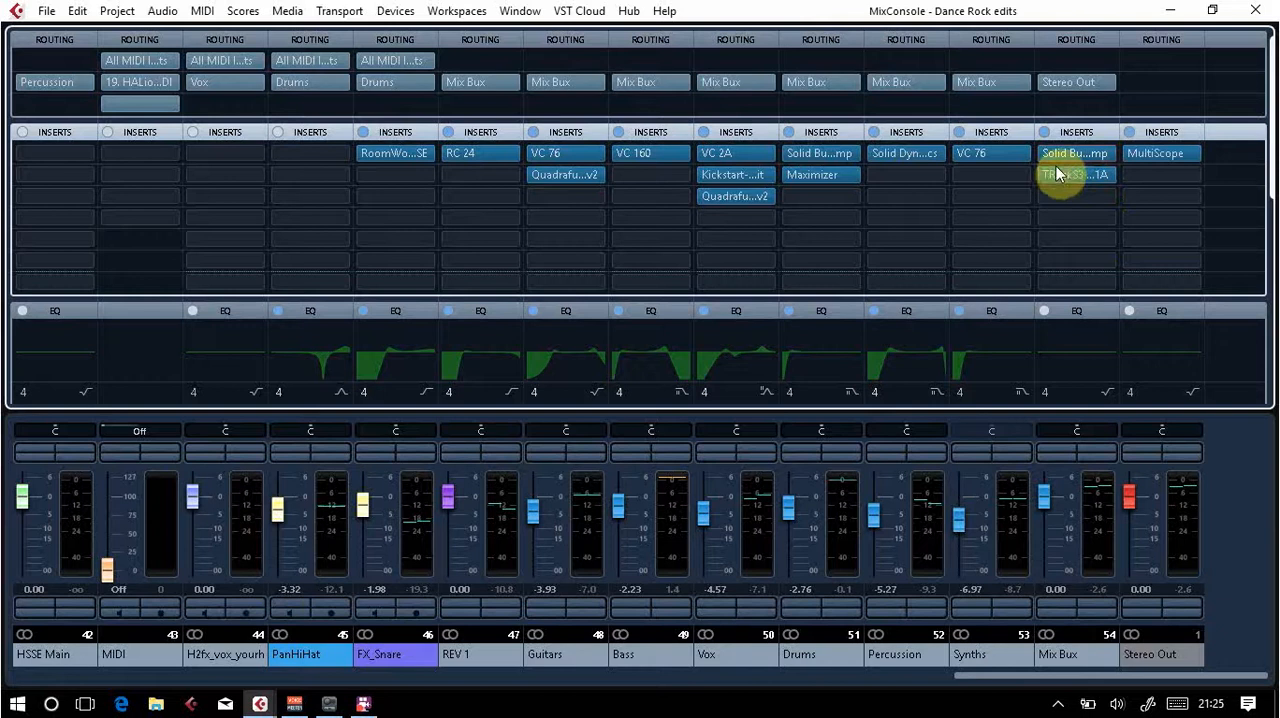
left_click(1252, 10)
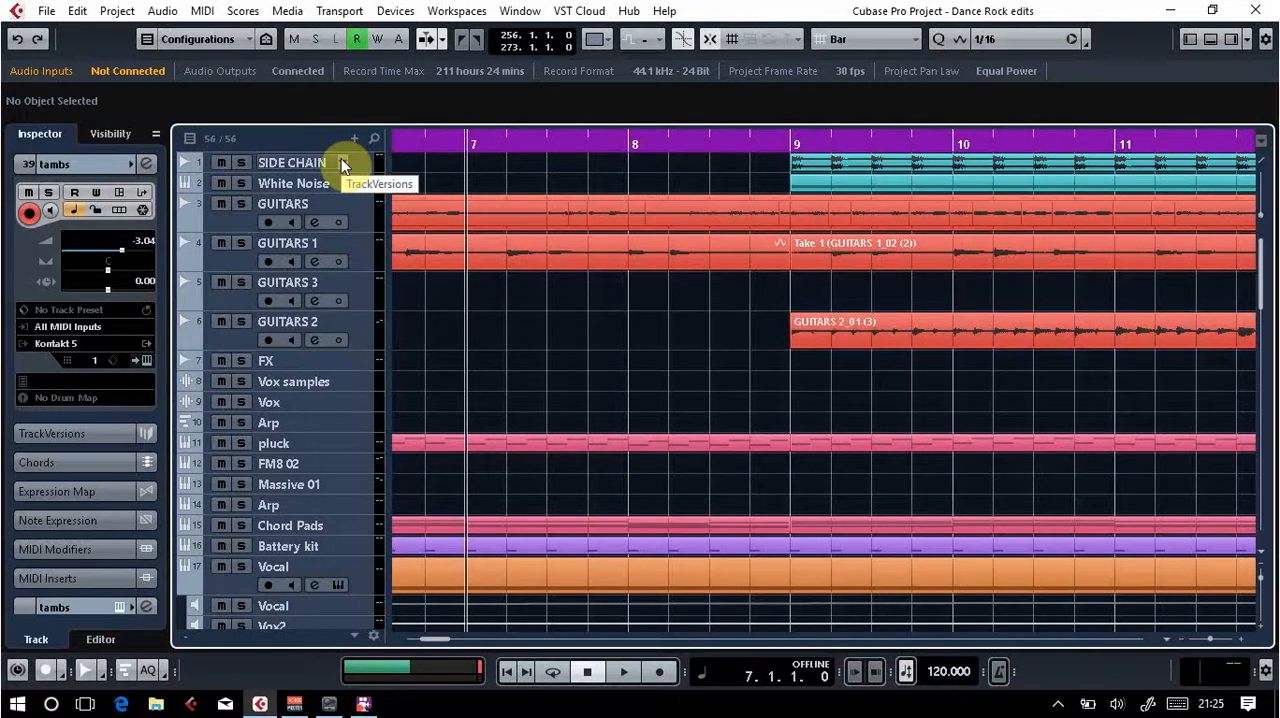
left_click(47, 12)
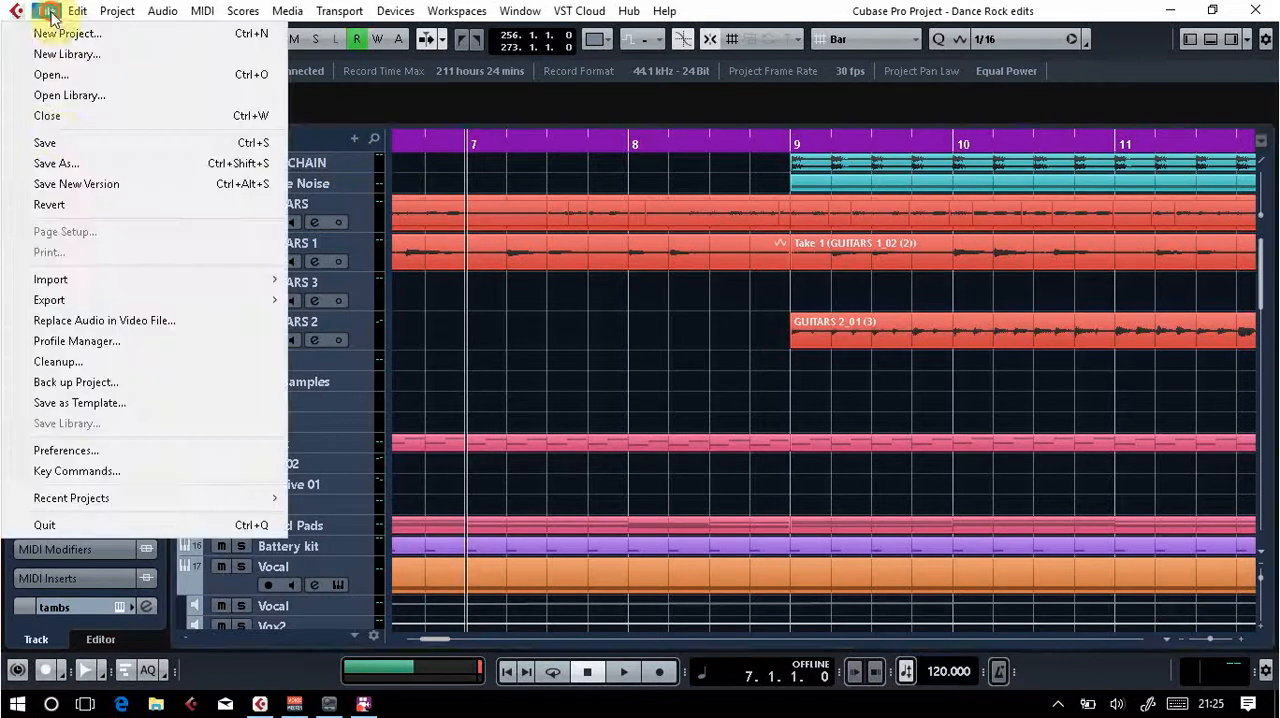
mouse_move(237, 284)
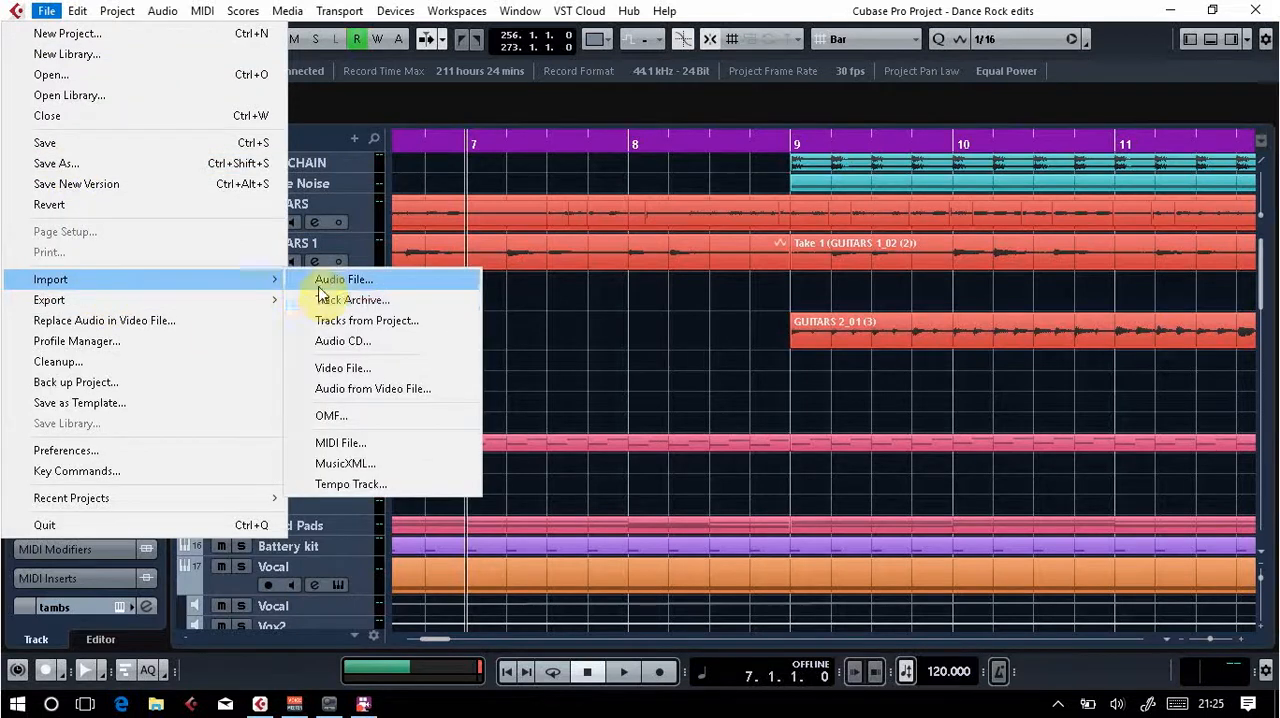
left_click(756, 399)
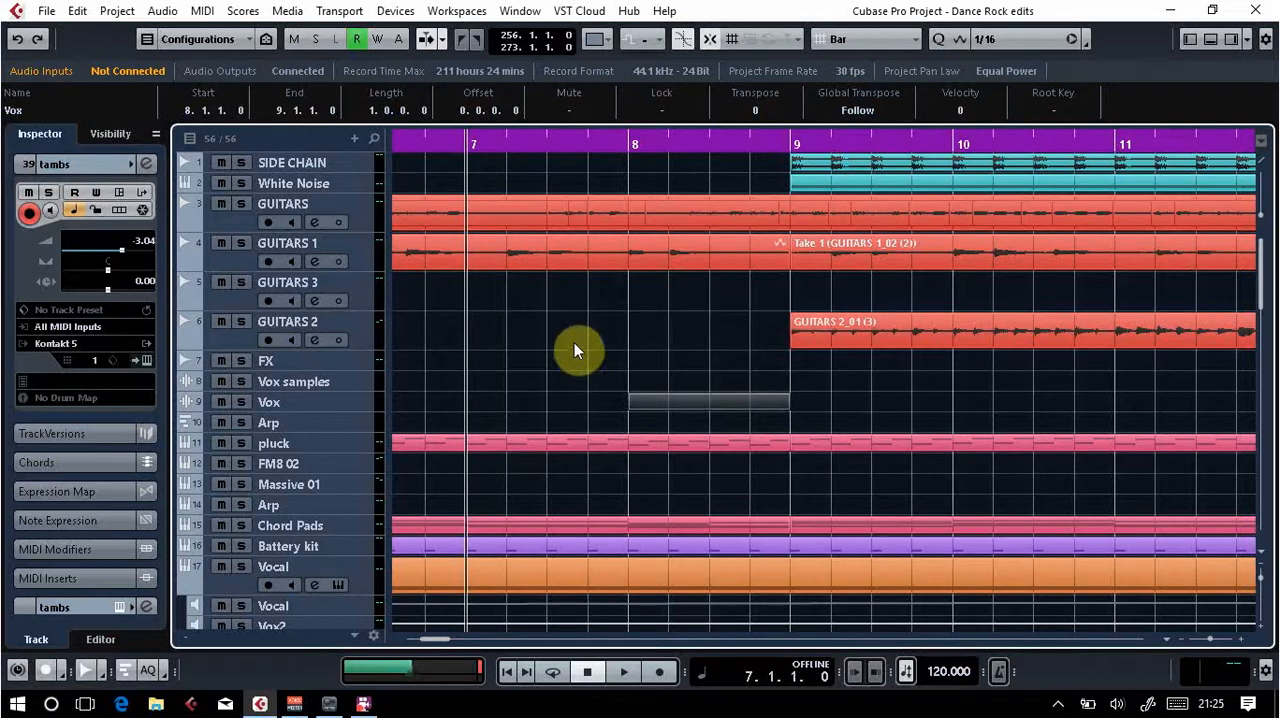
key("Delete")
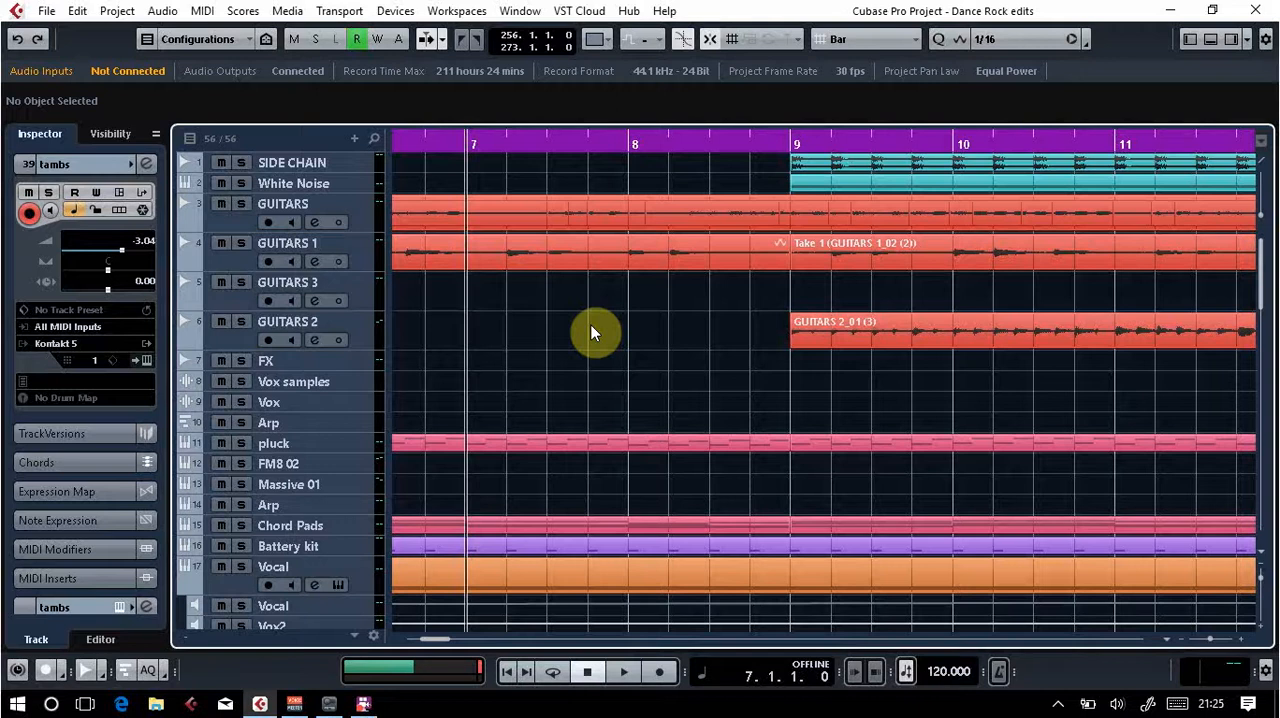
Step: Select the GUITARS, GUITARS 1 and GUITARS 3 tracks one after another, ending on GUITARS 3
left_click(360, 218)
left_click(356, 246)
left_click(355, 292)
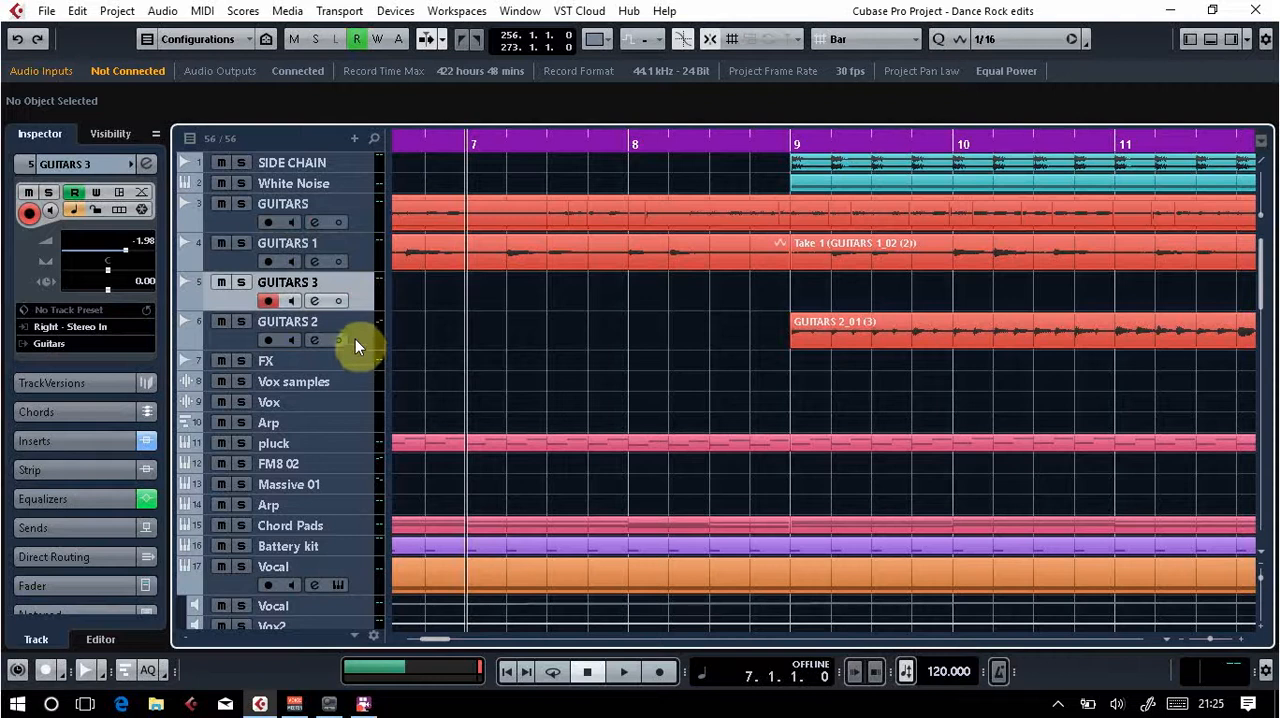
Step: Toggle mute and solo on the SIDE CHAIN track several times, leaving both switched off
left_click(221, 161)
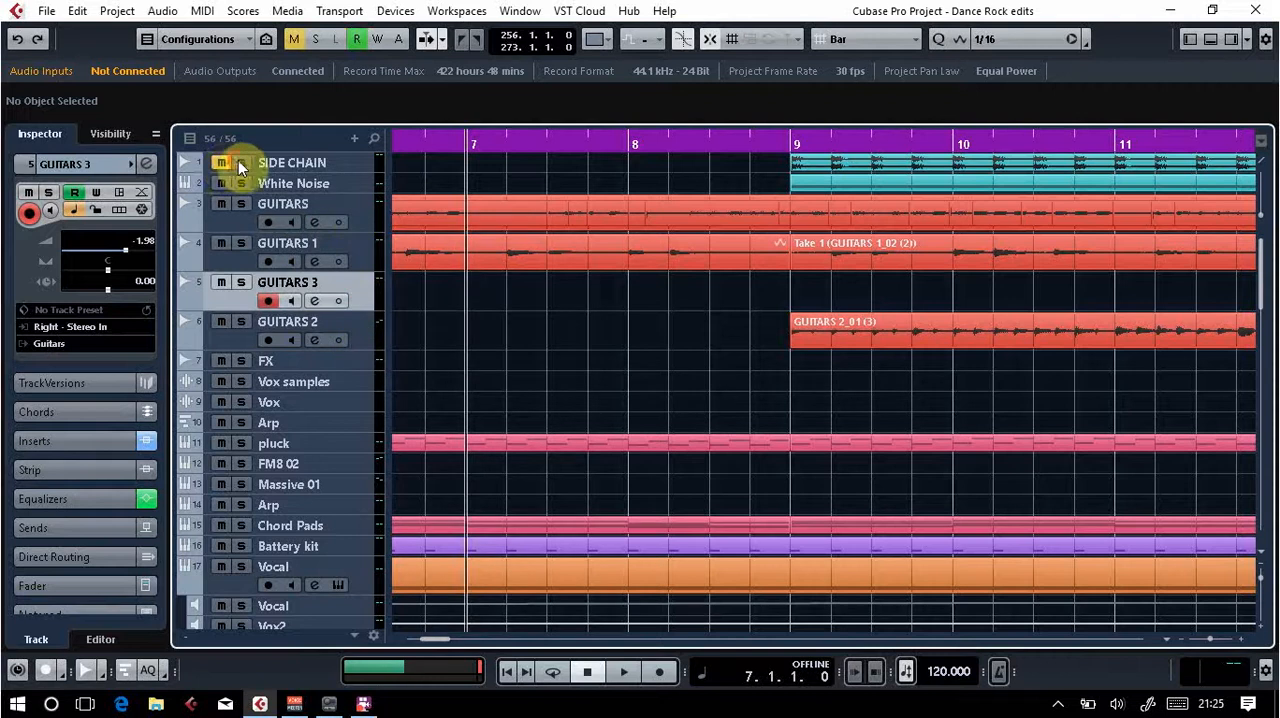
left_click(240, 163)
left_click(221, 161)
left_click(237, 162)
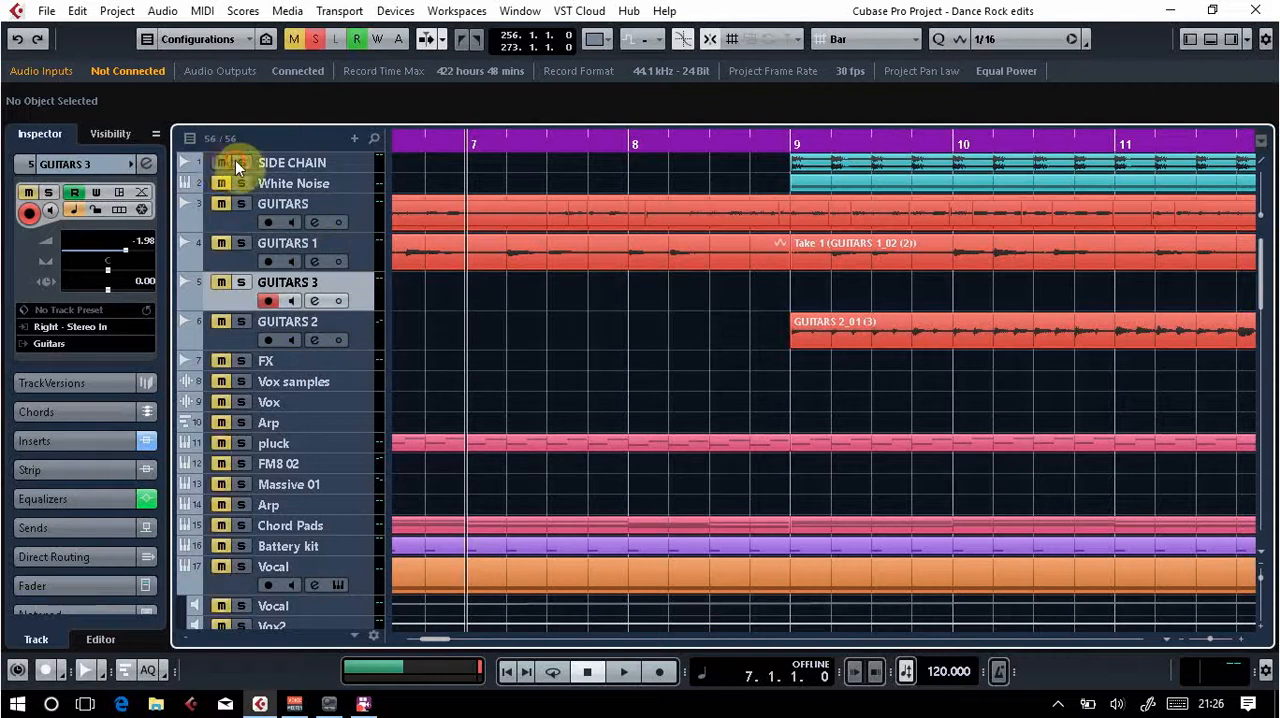
left_click(237, 162)
left_click(222, 162)
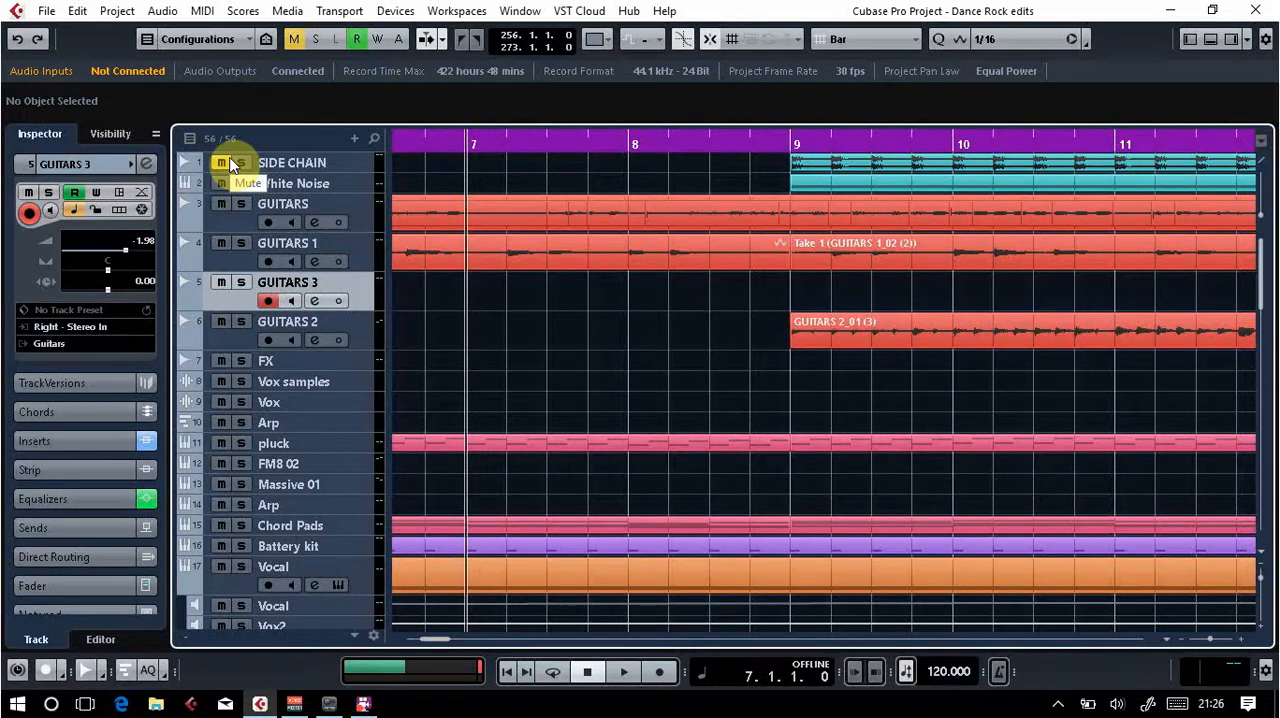
left_click(229, 161)
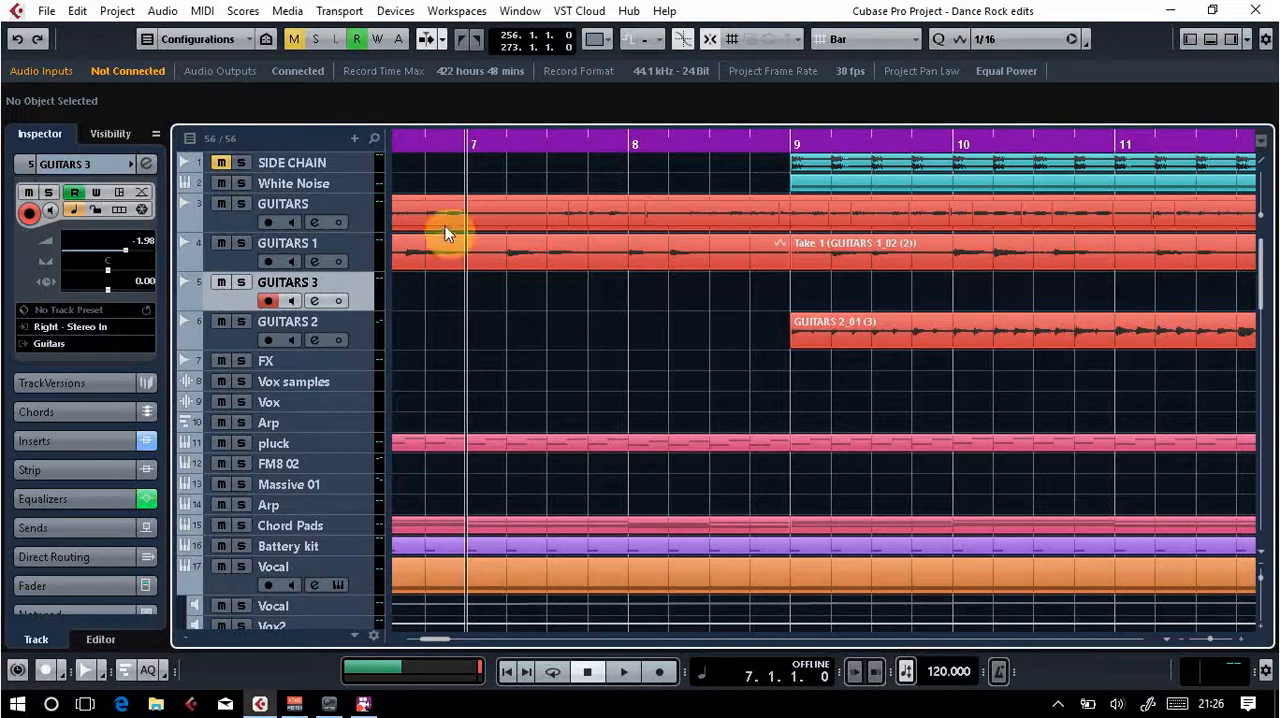
left_click(222, 163)
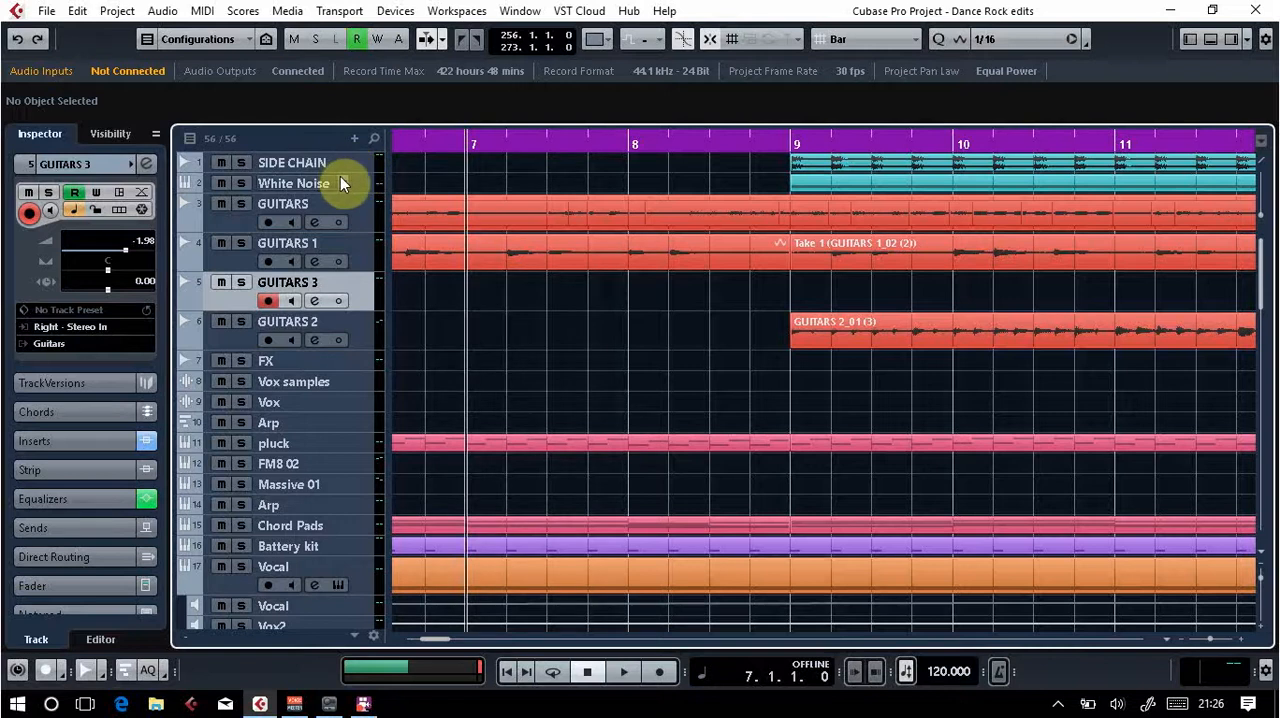
Step: Reopen the MixConsole and inspect the TRackS3 Prog EQ 1A and Solid Bus Comp inserts on the Mix Bux channel
key("F3")
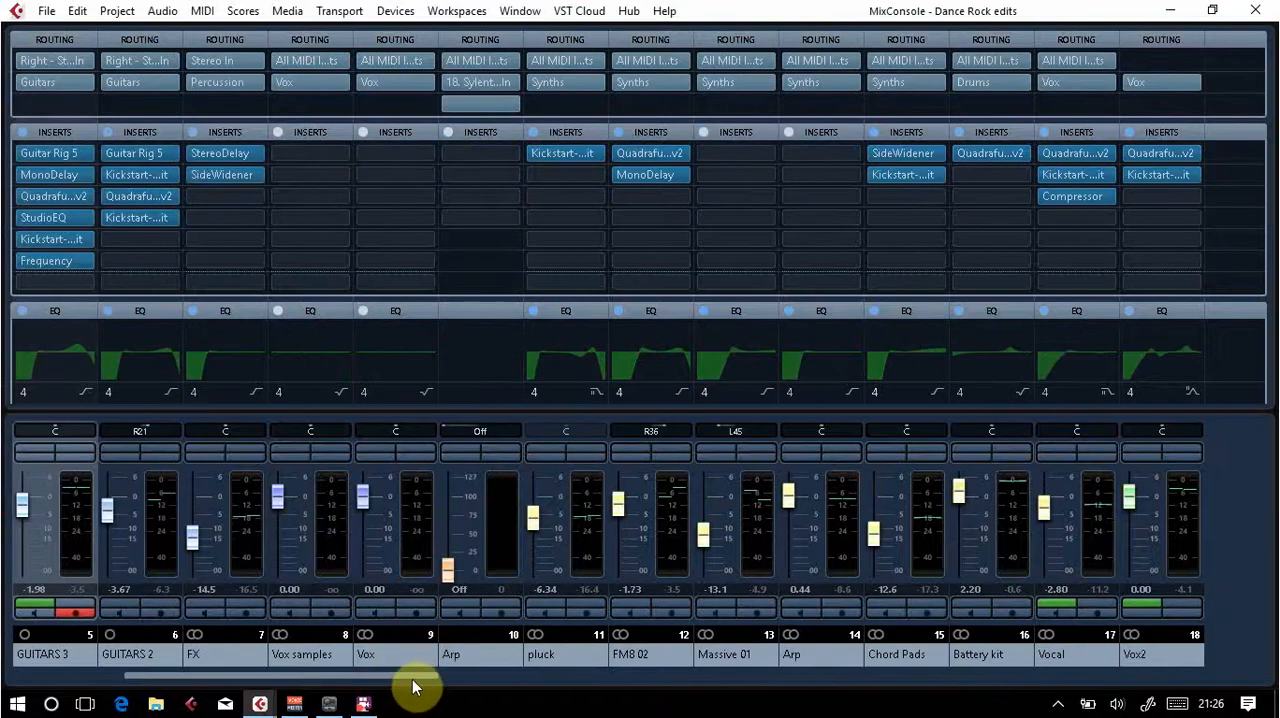
left_click_drag(875, 666, 1269, 688)
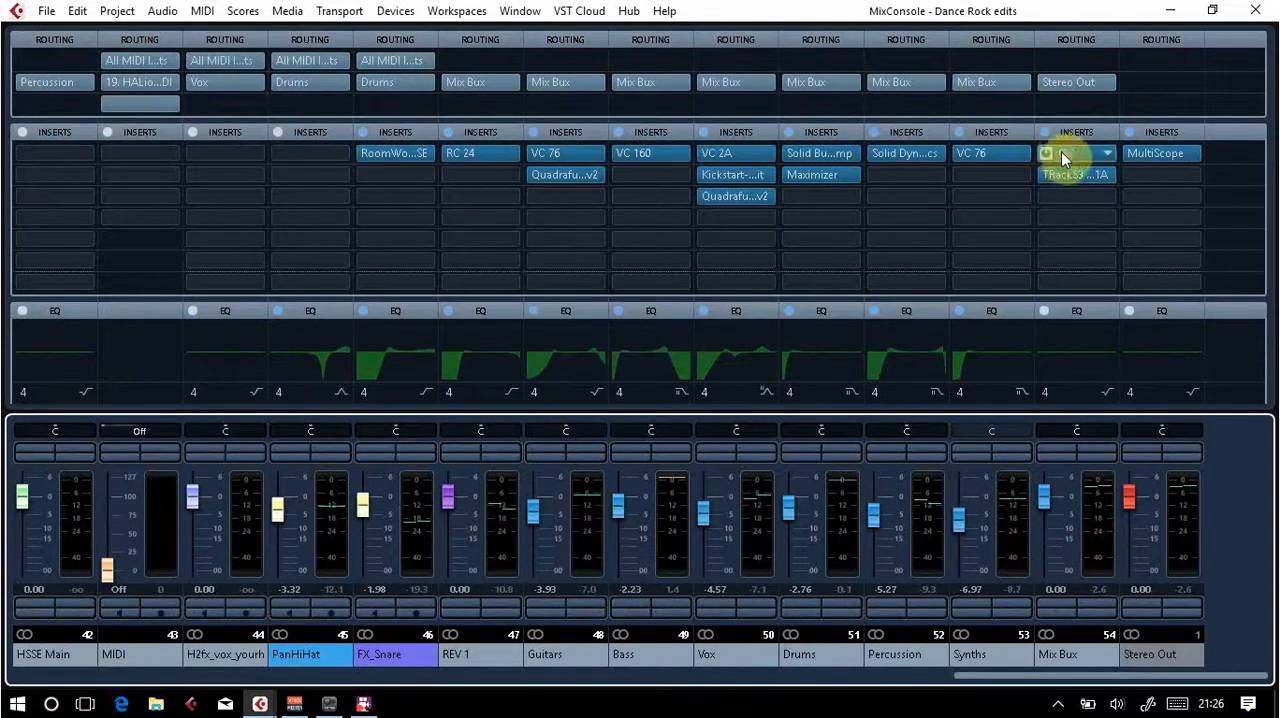
double_click(1064, 176)
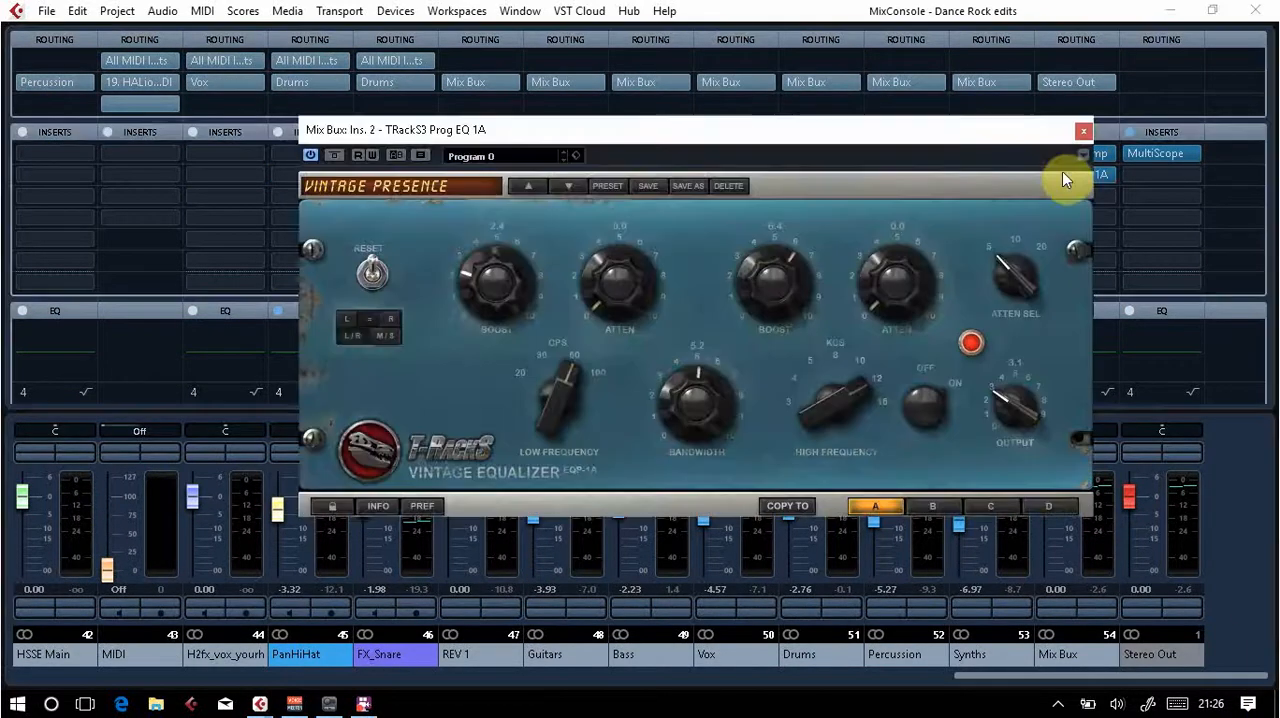
left_click(1077, 137)
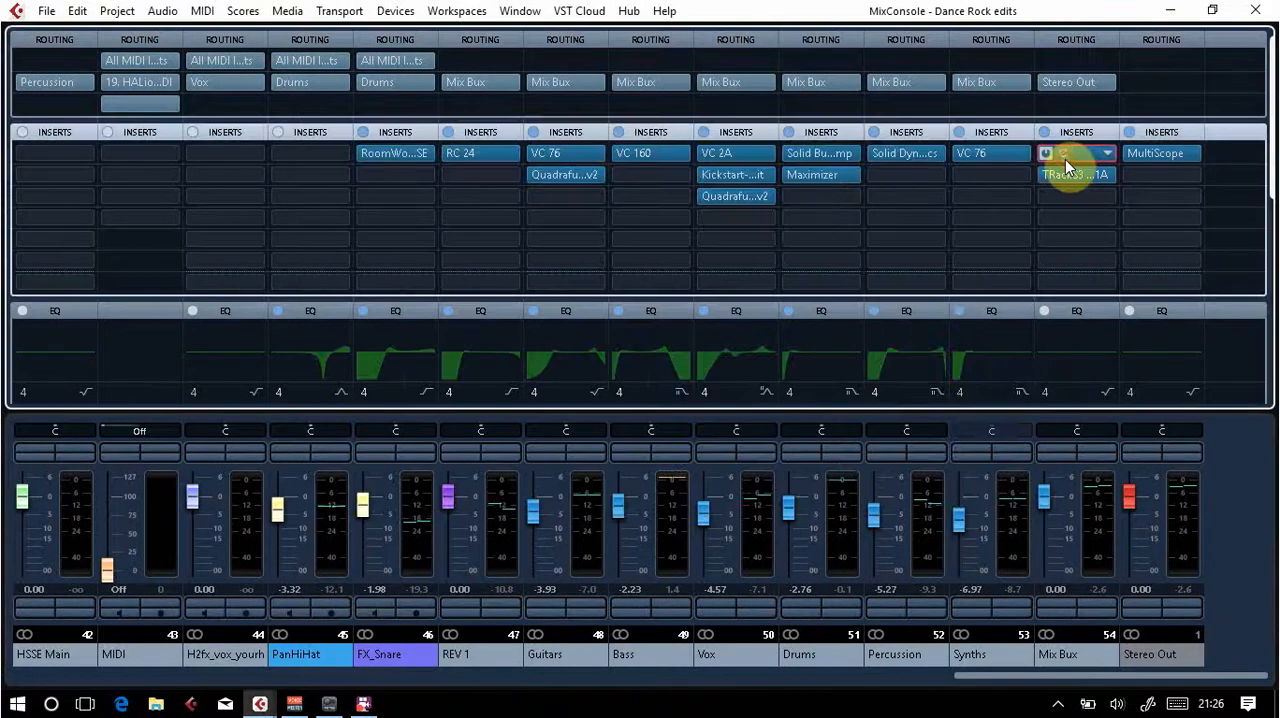
left_click(1065, 159)
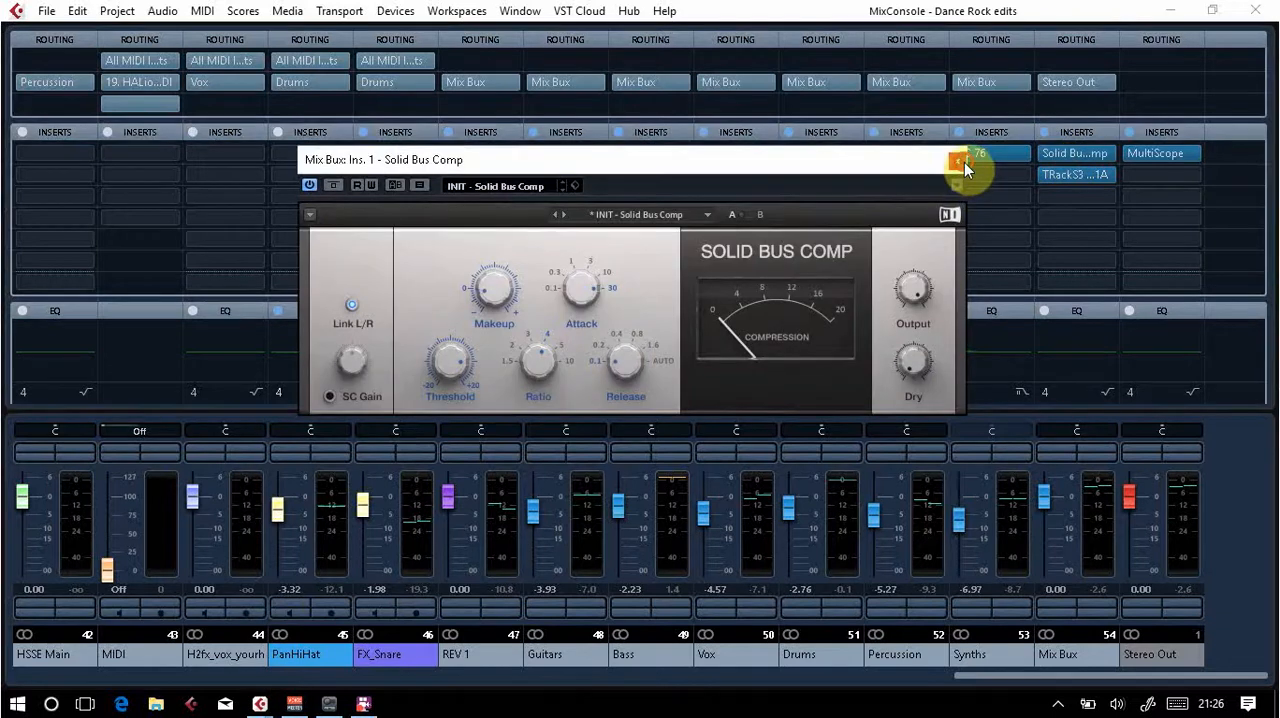
Step: Close the Solid Bus Comp editor, return to the project window and select the SIDE CHAIN track
left_click(962, 162)
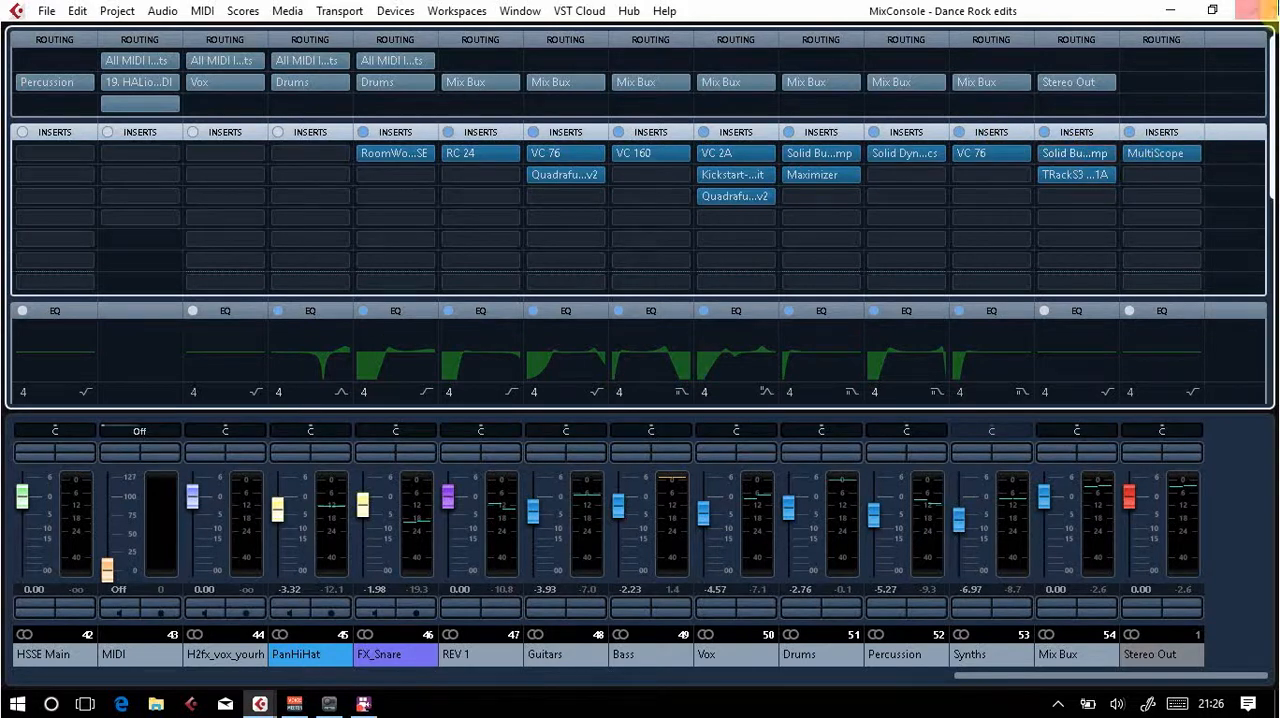
key("F3")
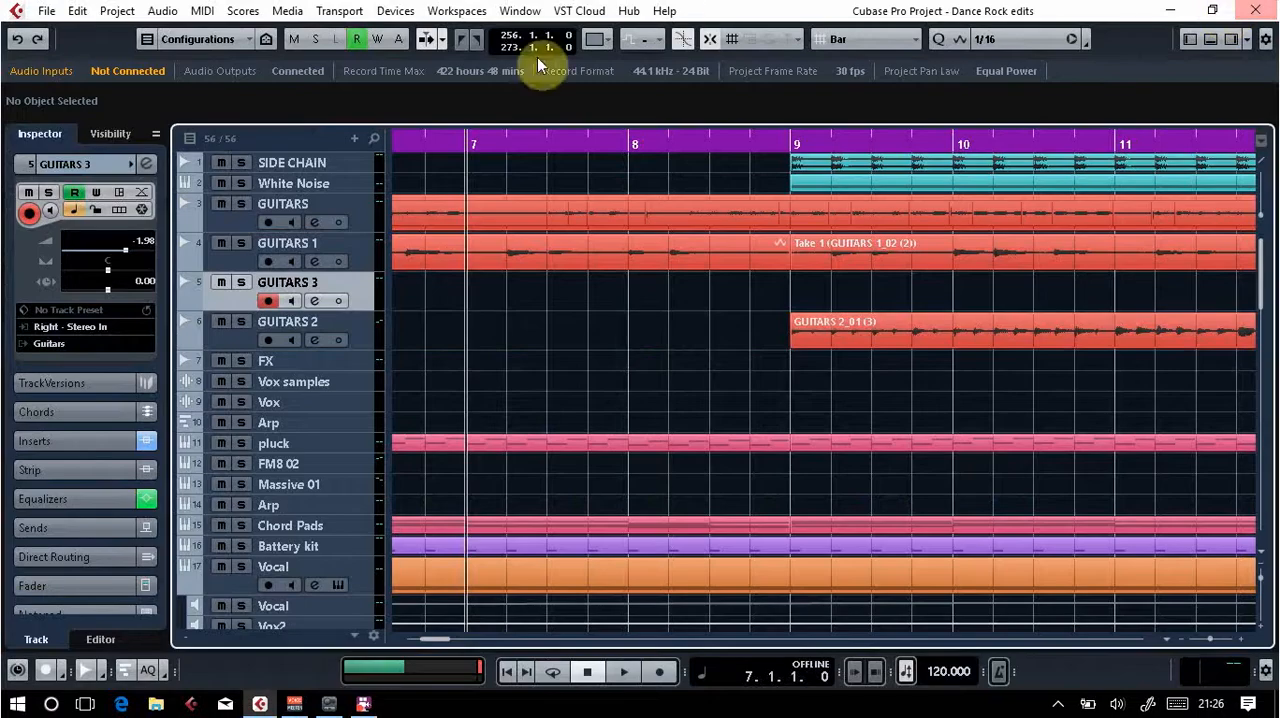
left_click(358, 165)
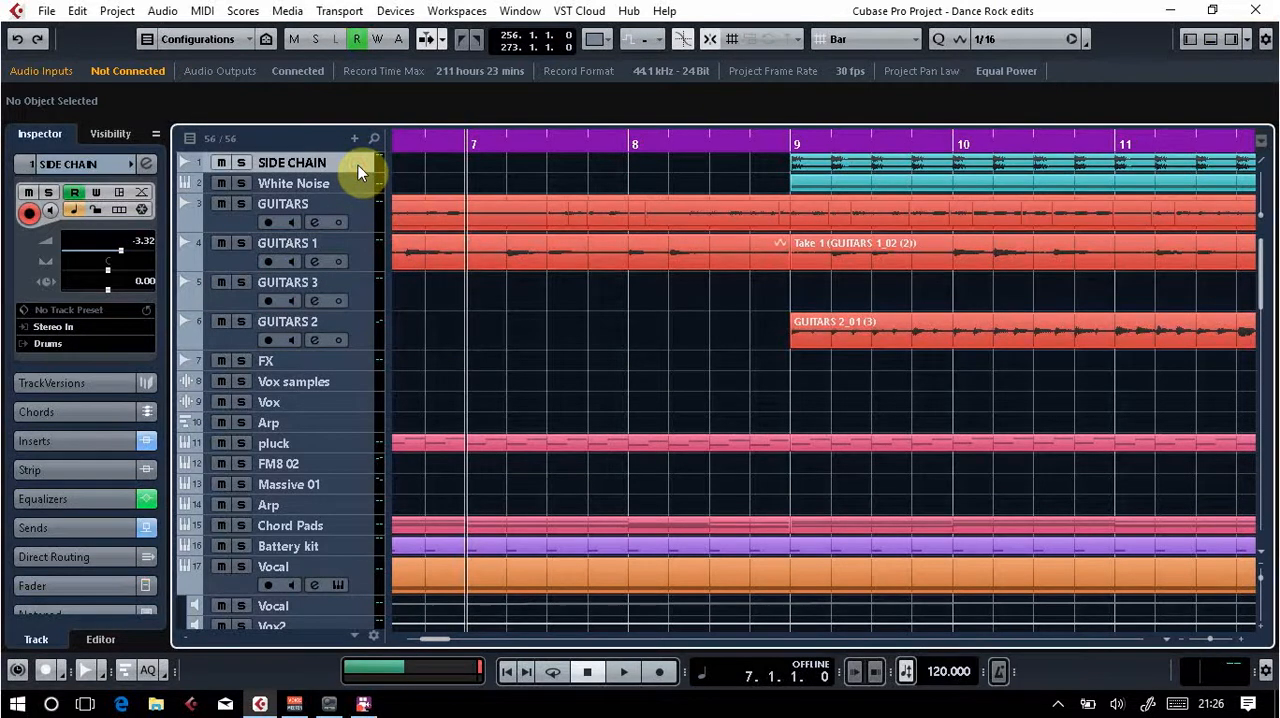
Step: Reopen the MixConsole, inspect the TRackS3 Prog EQ 1A insert on the Mix Bux channel and close its editor
key("F3")
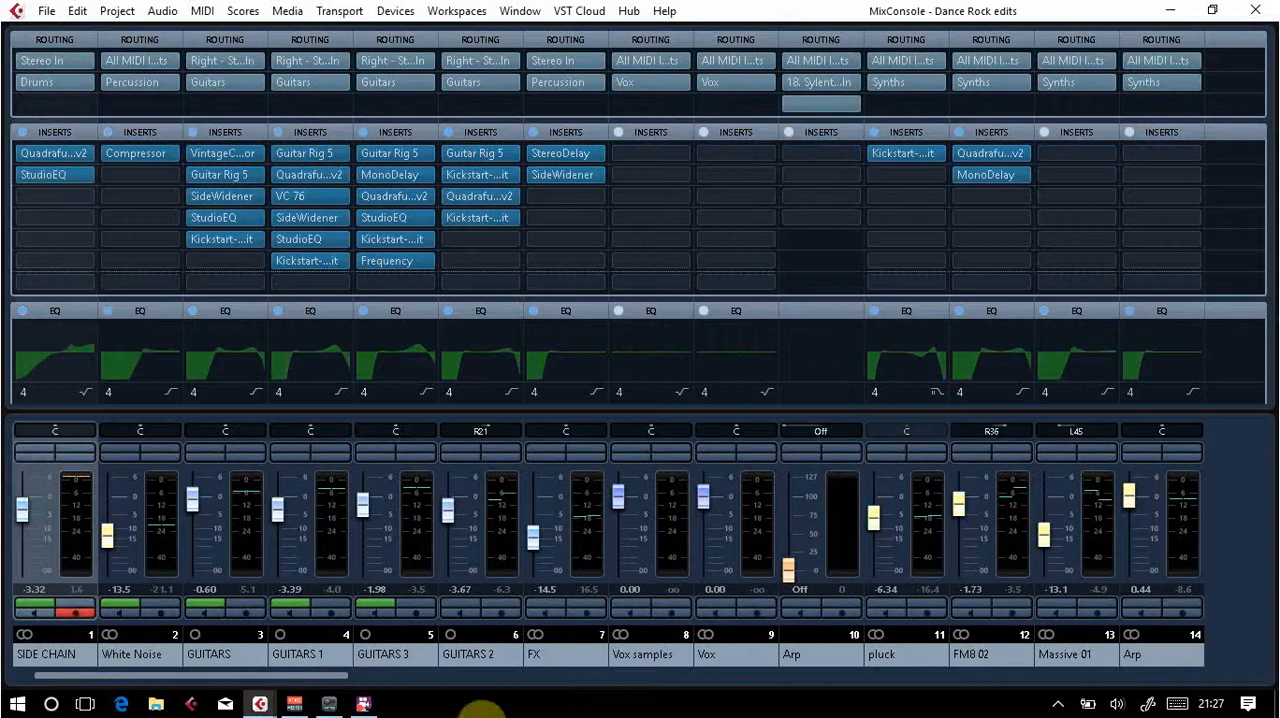
left_click_drag(299, 676, 1267, 667)
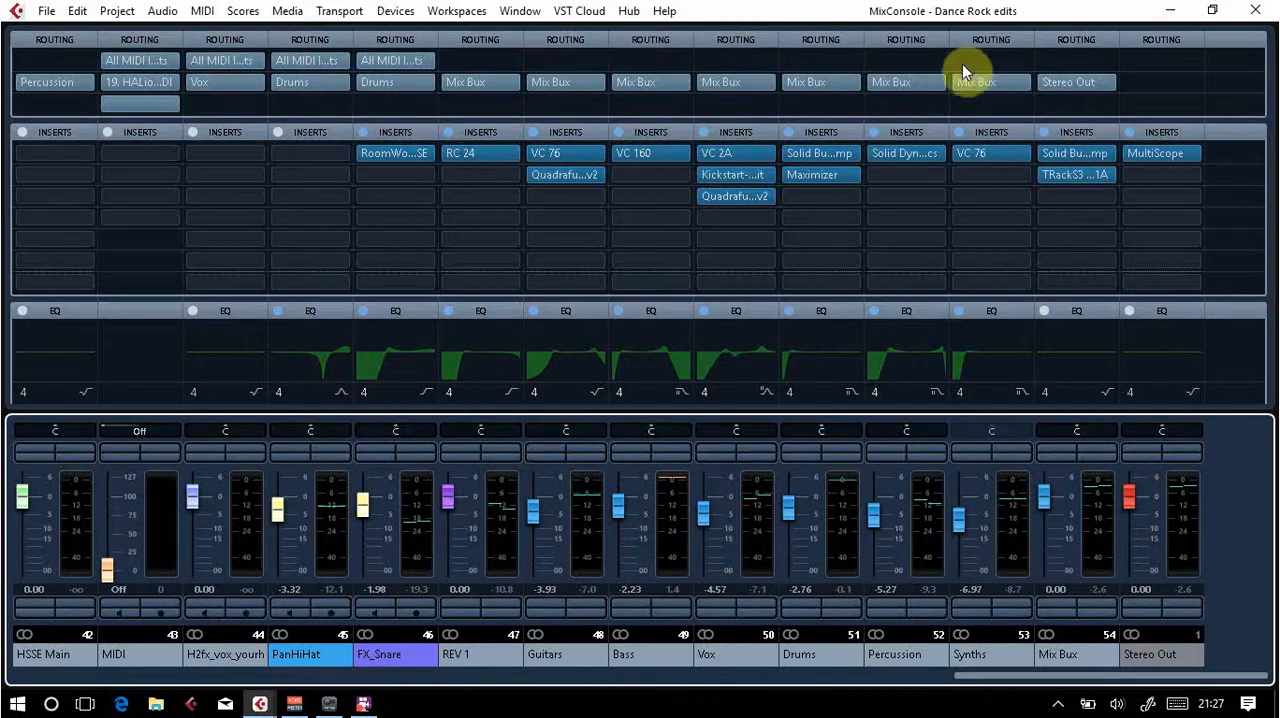
left_click(1064, 174)
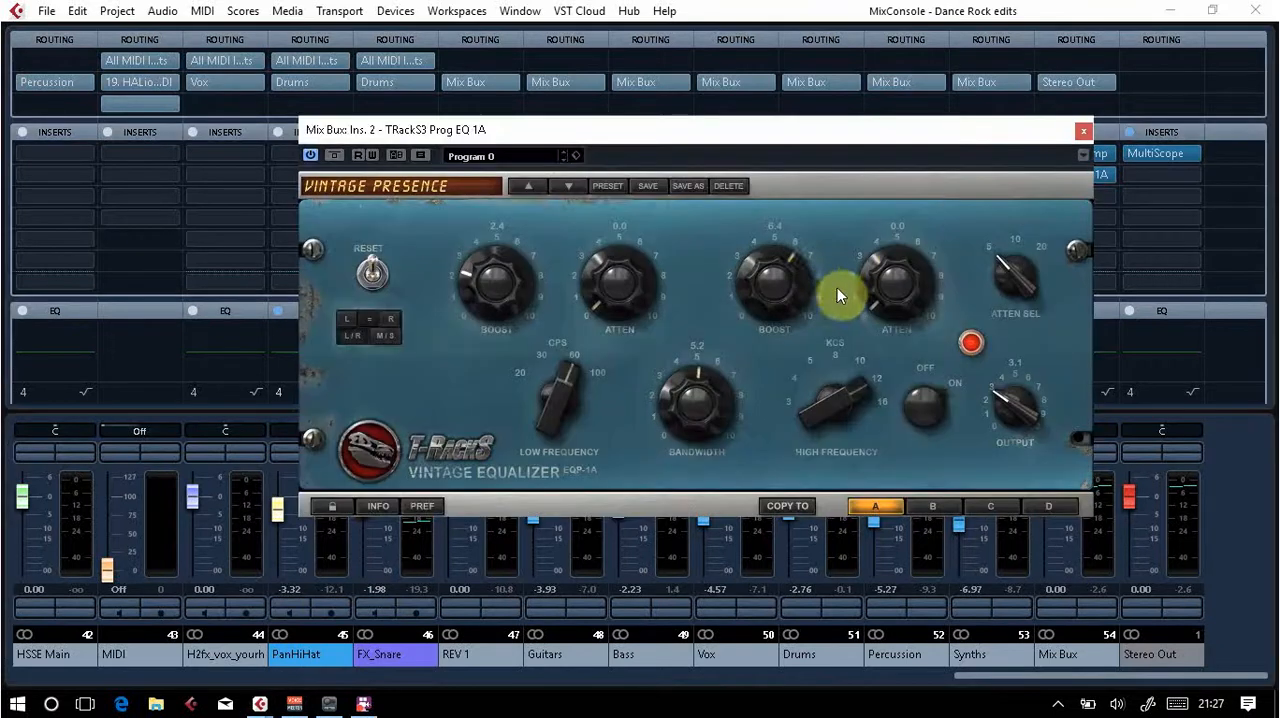
left_click(1079, 132)
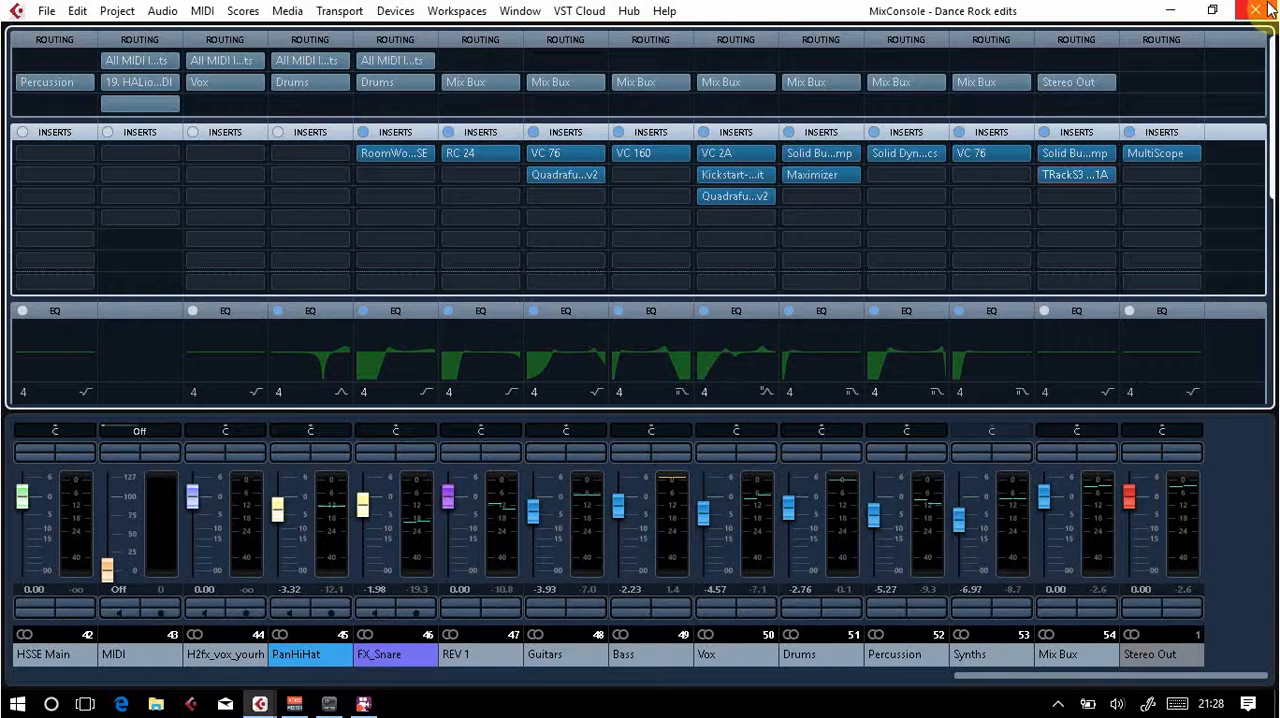
Step: Play the mix briefly, return to the project window and start playback again from bar 11
key("space")
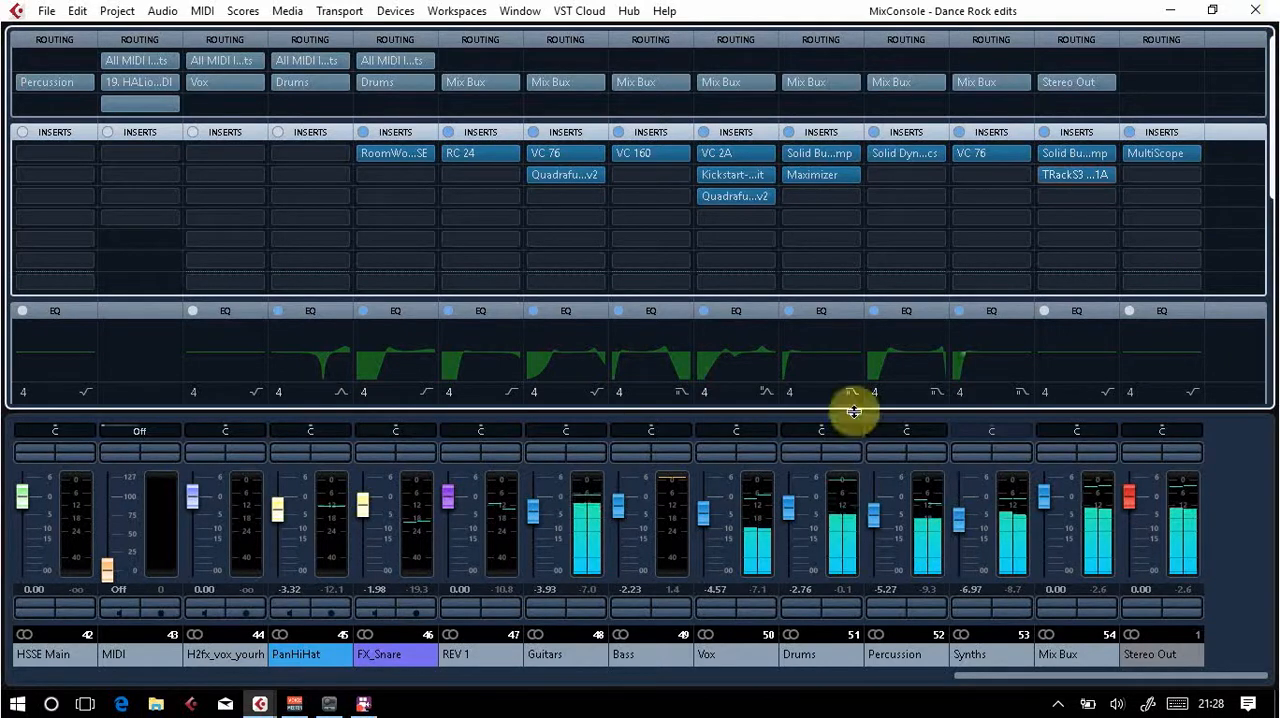
left_click(1258, 9)
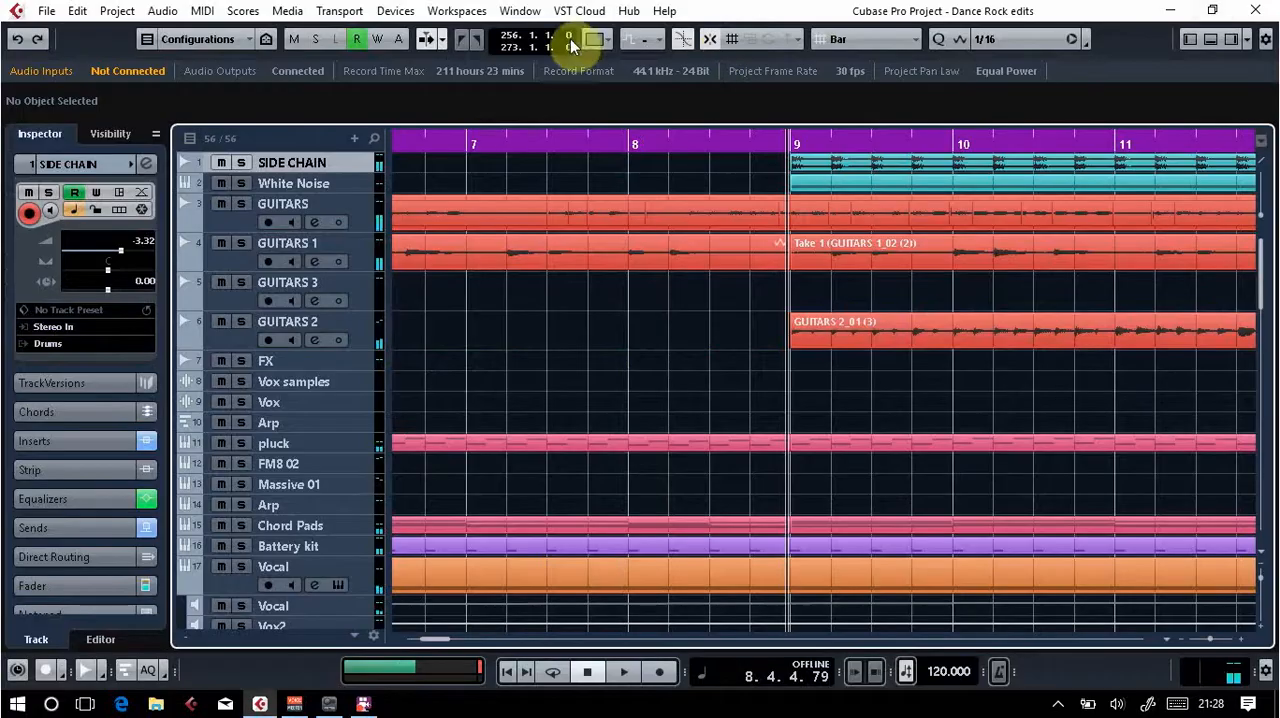
left_click(1112, 143)
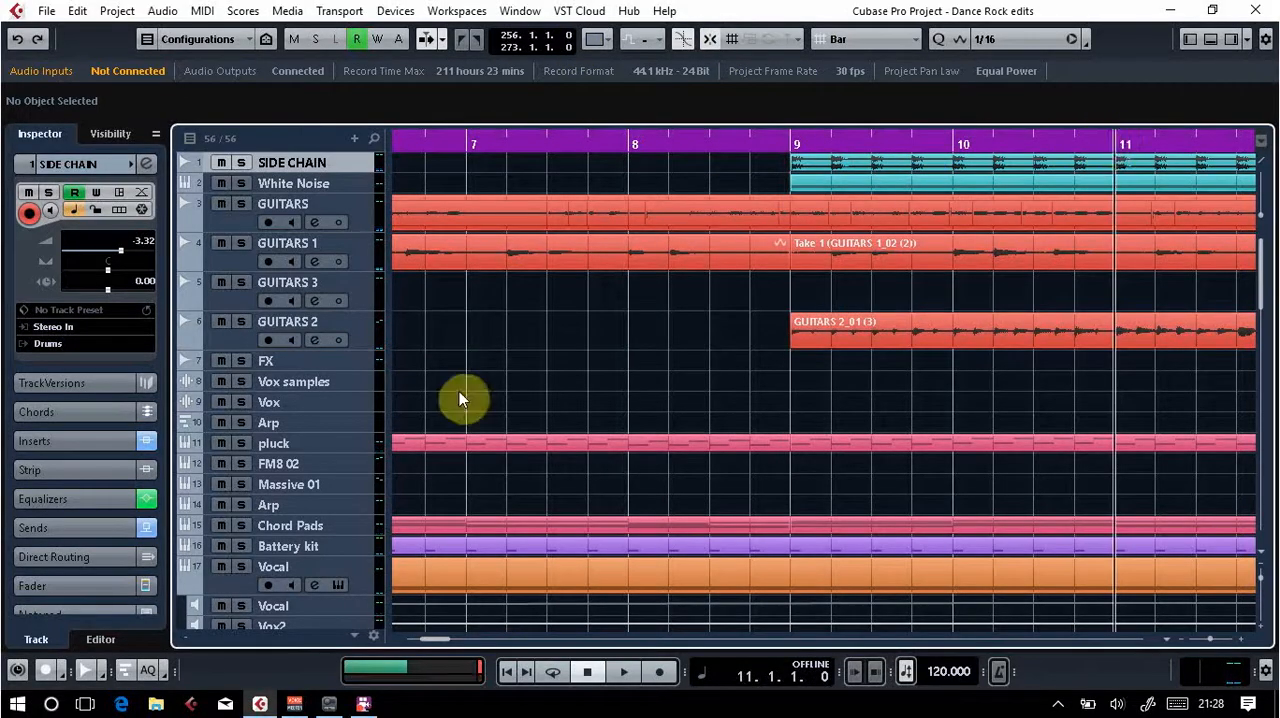
key("space")
Step: Bring up the group channels in the MixConsole and solo the Vox group
key("F3")
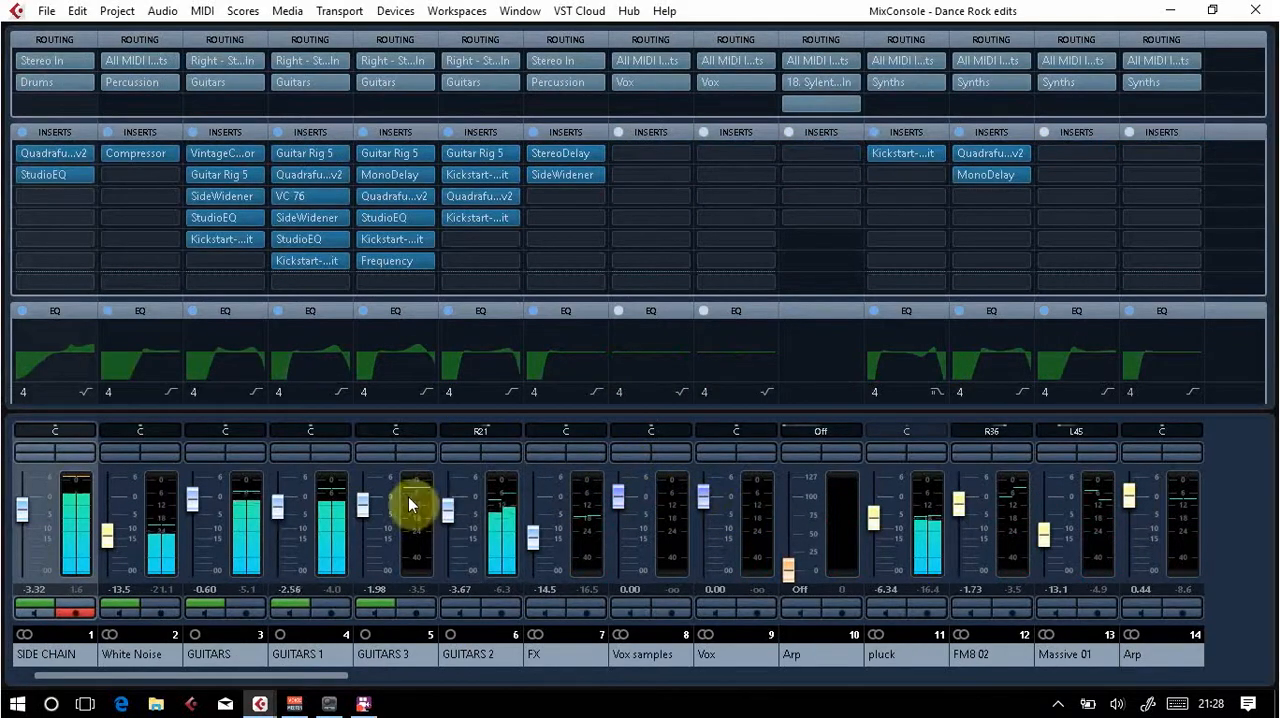
left_click_drag(278, 677, 570, 679)
left_click_drag(447, 668, 1163, 686)
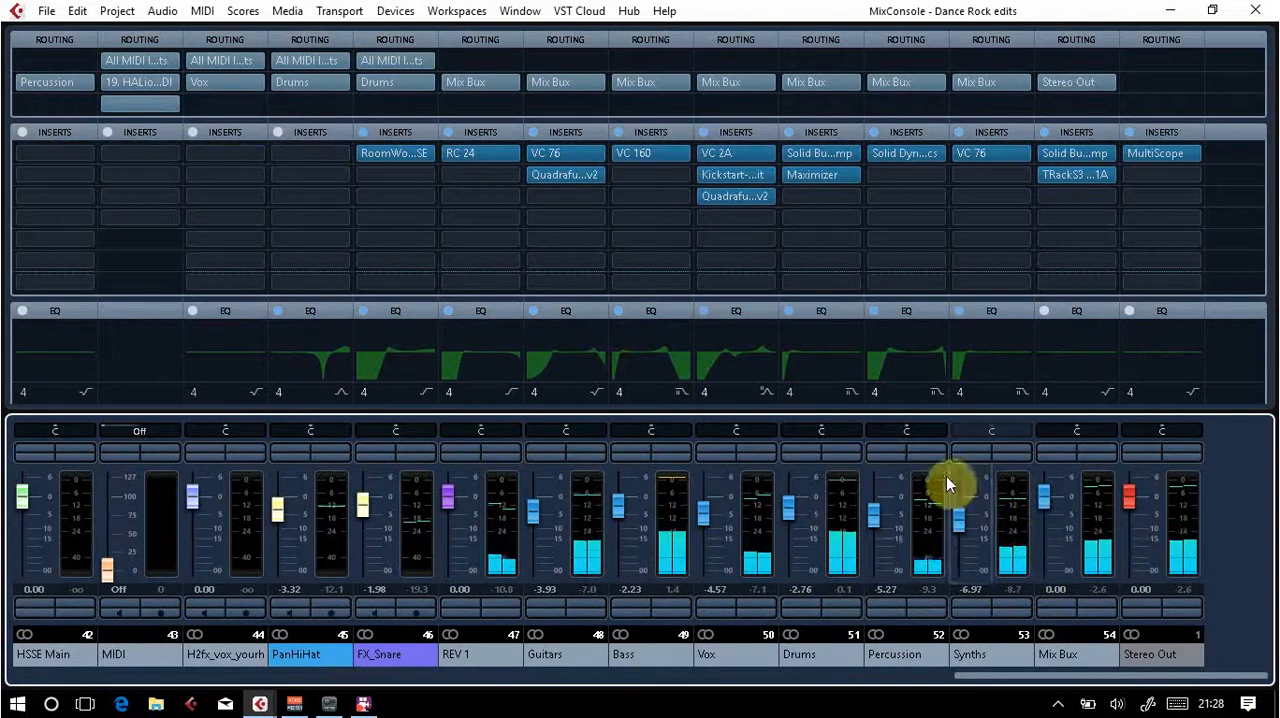
left_click(749, 449)
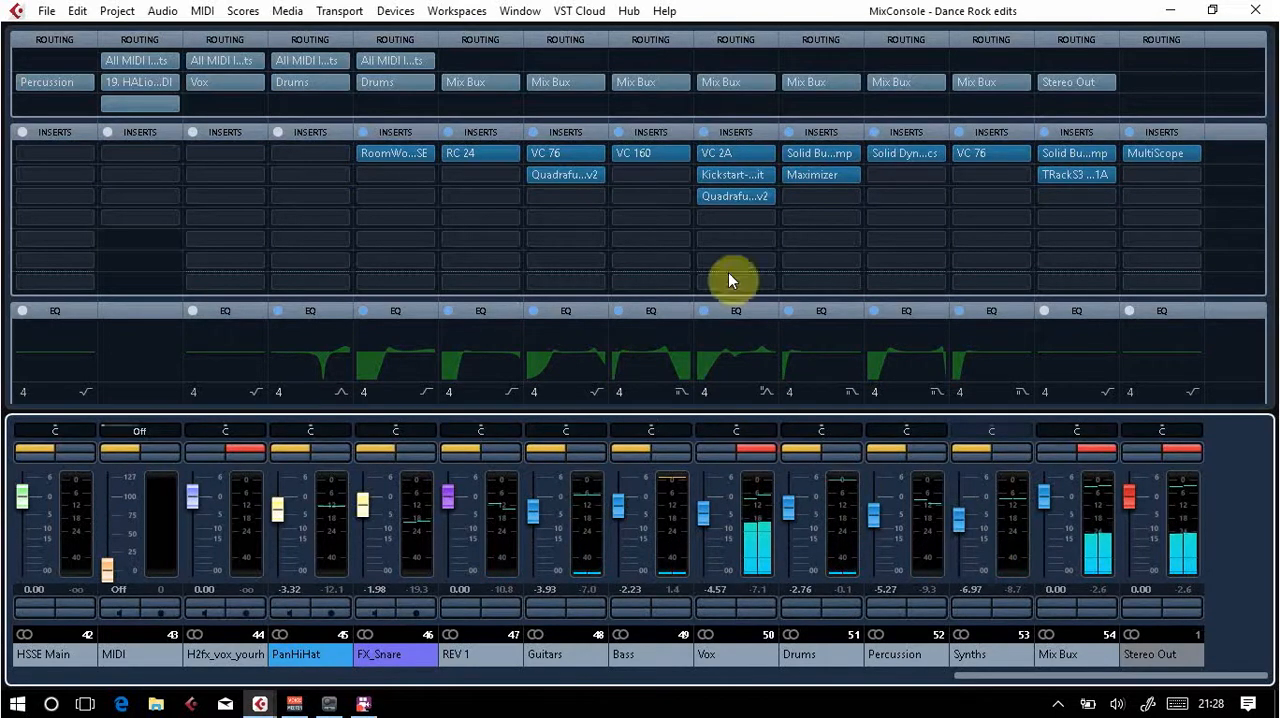
Step: Inspect the Kickstart-64bit insert on the Vox group, then close its editor
mouse_move(703, 177)
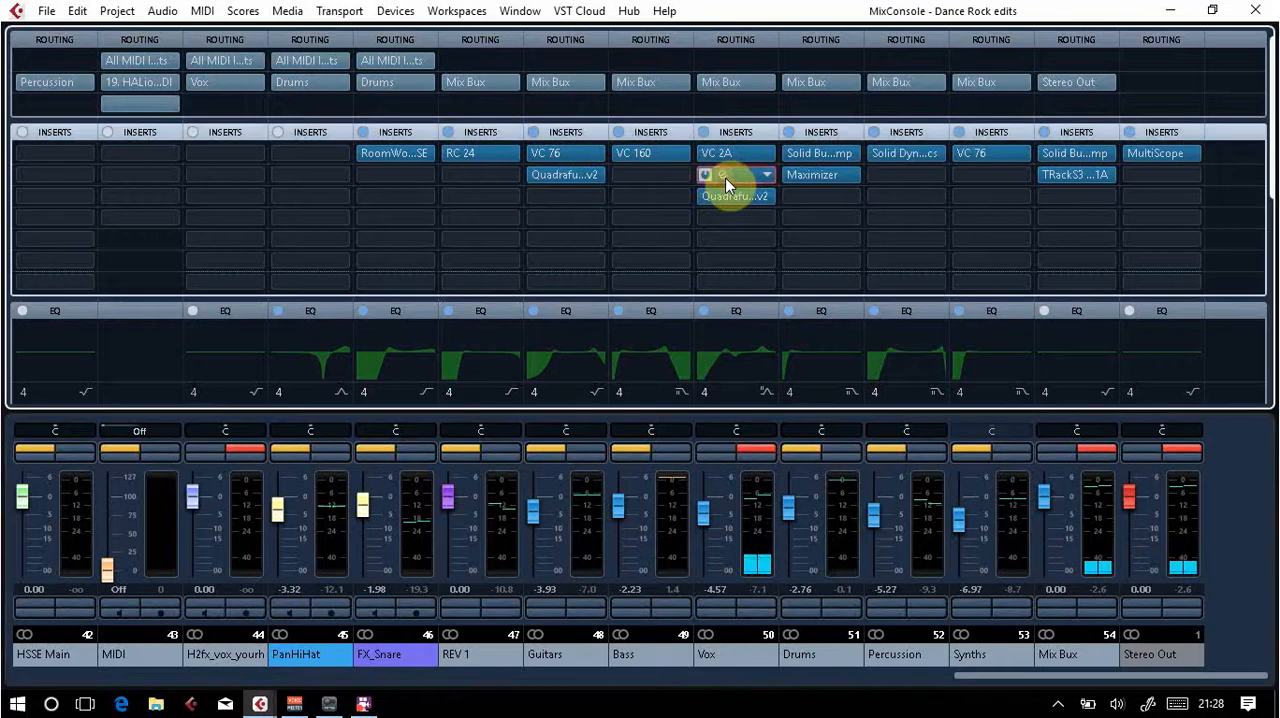
double_click(729, 184)
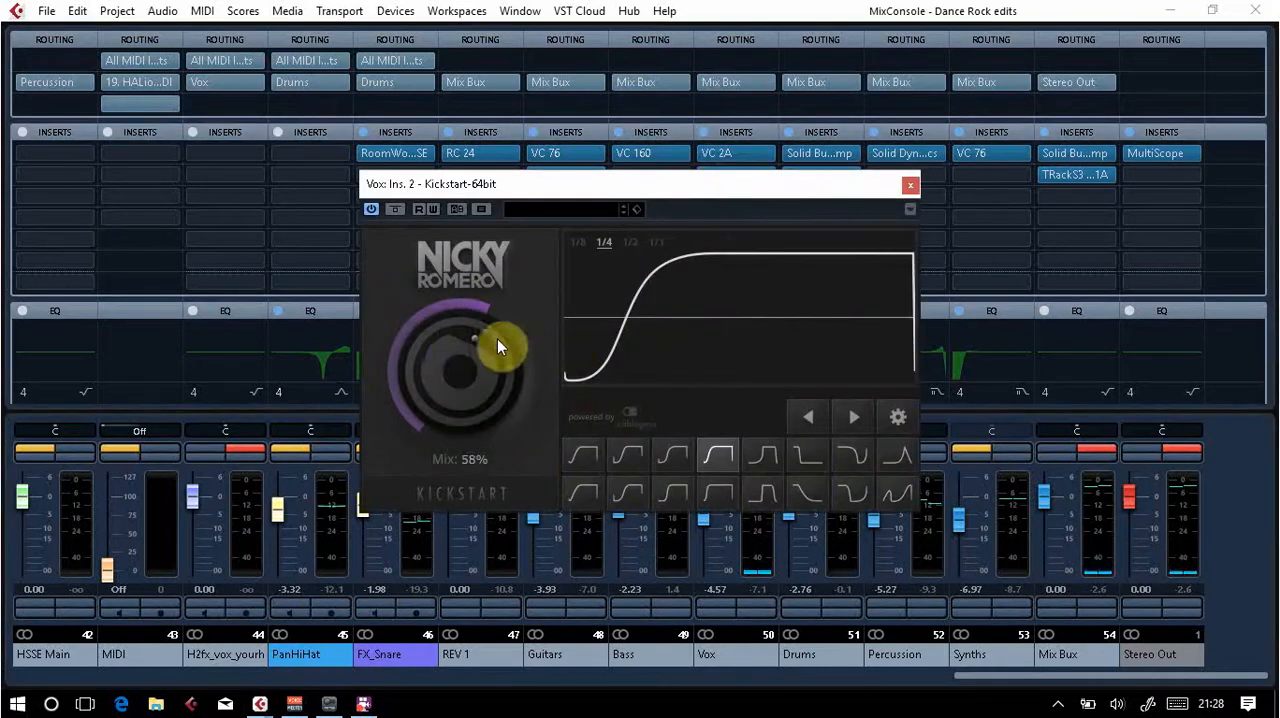
left_click(910, 185)
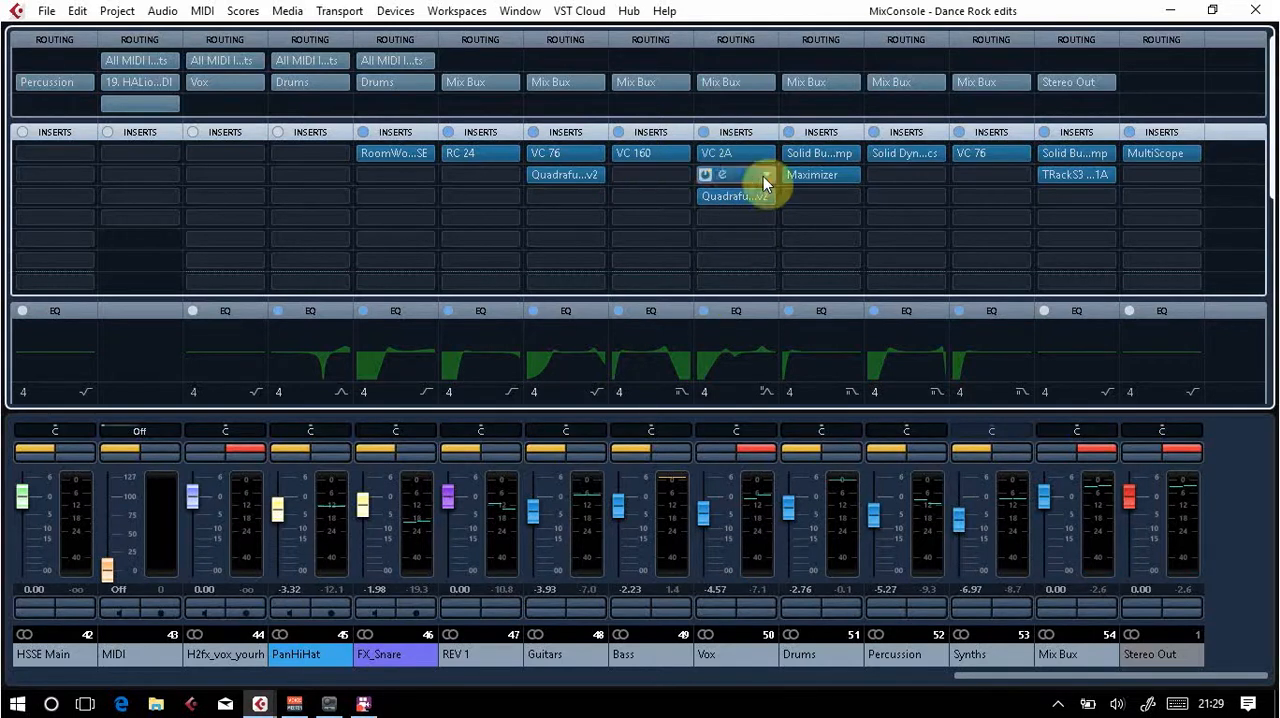
Step: Inspect the Quadrafuzz v2 and VC 2A inserts on the Vox group with the vocals playing, closing each editor
left_click(726, 195)
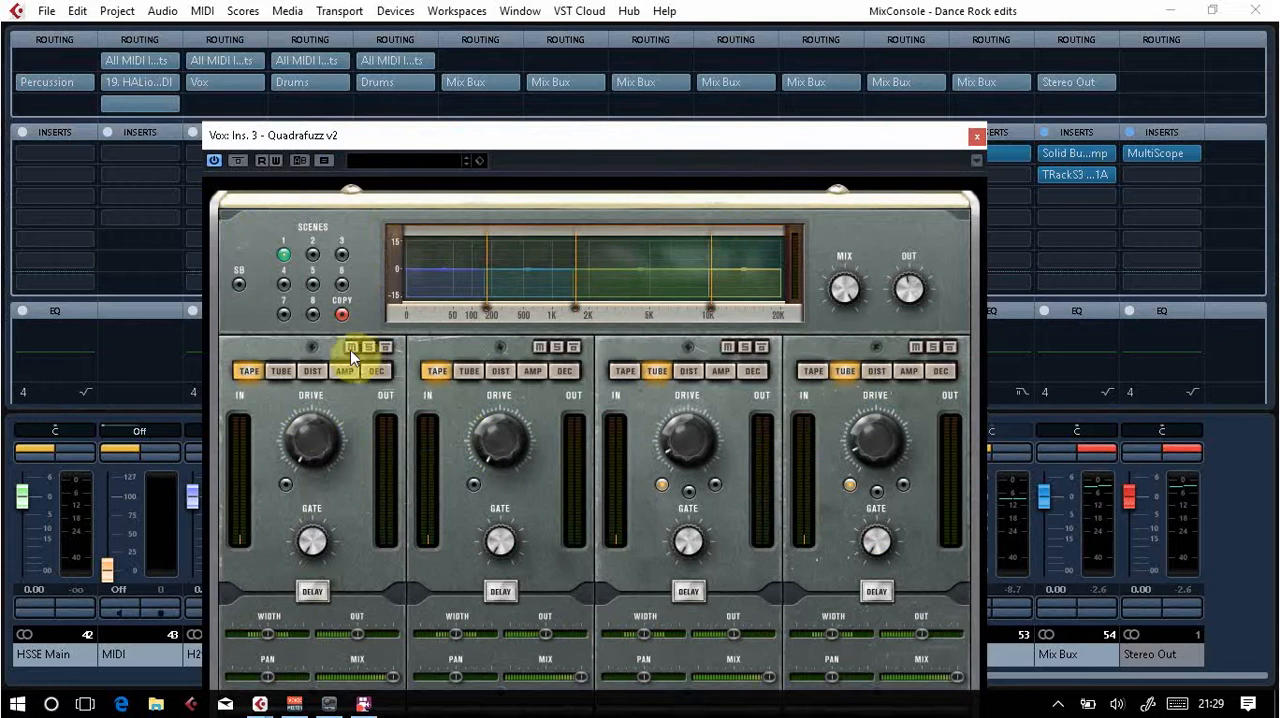
left_click(657, 369)
key("space")
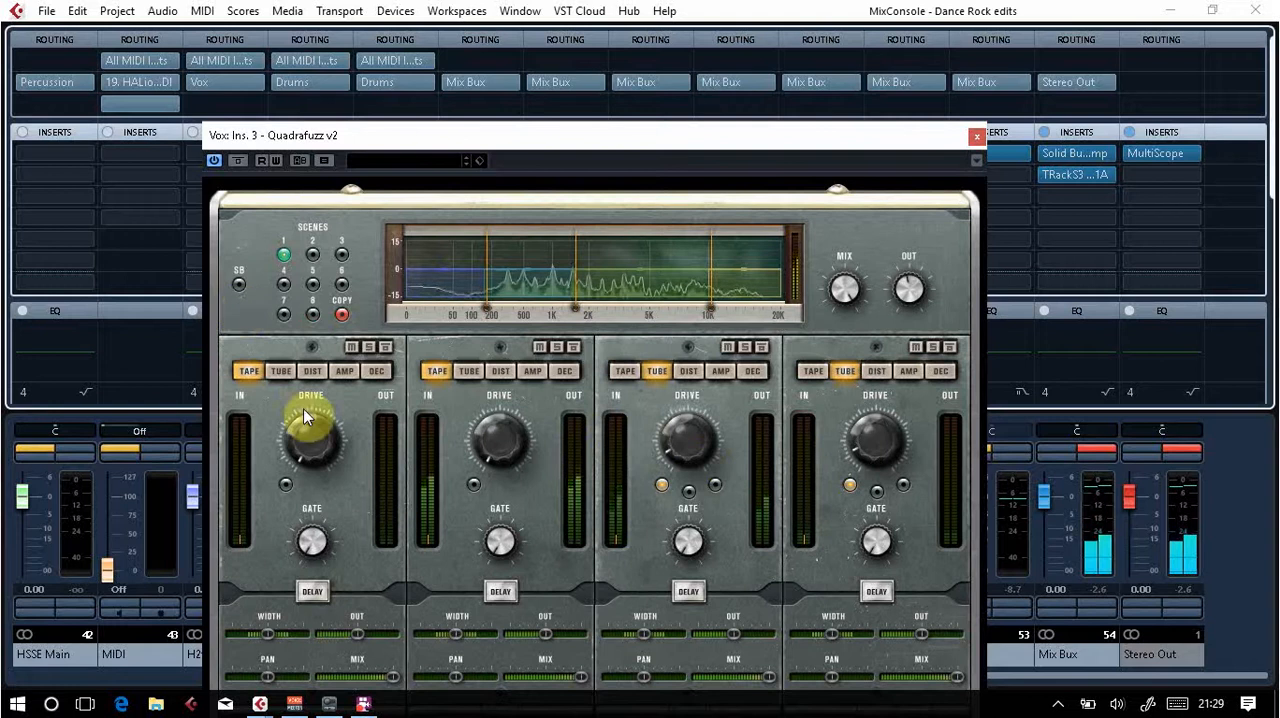
left_click(975, 136)
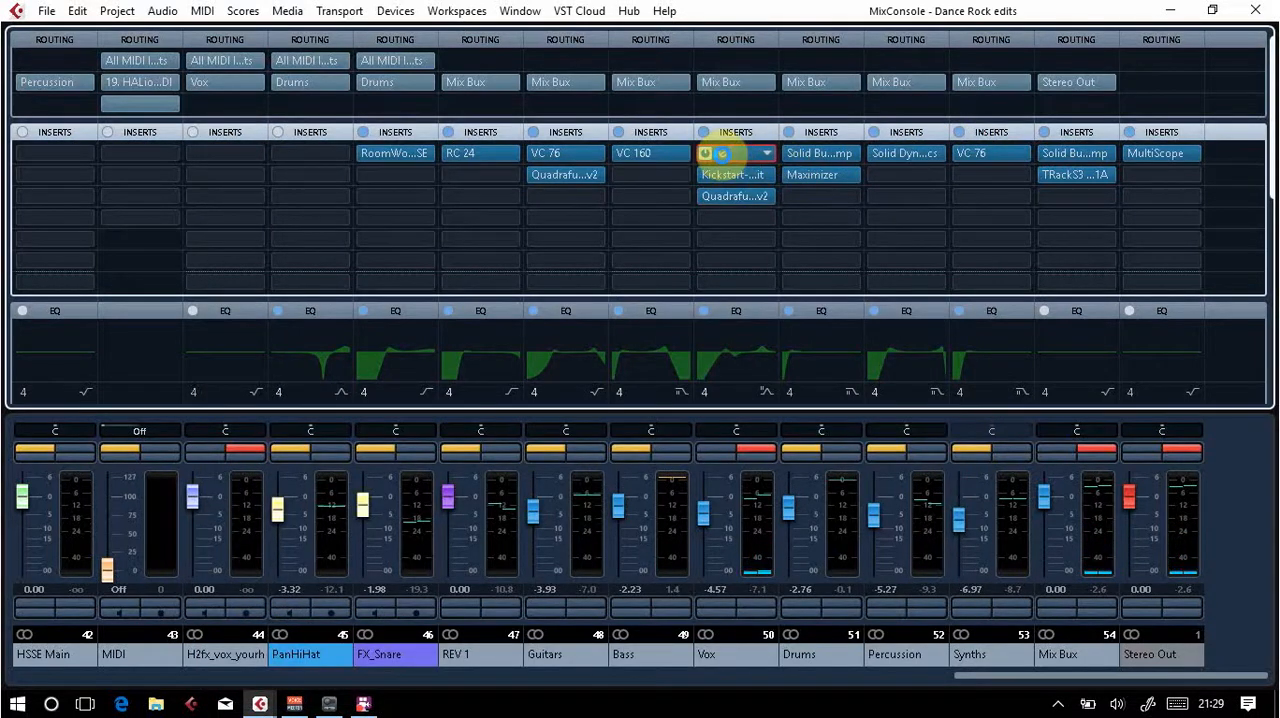
left_click(722, 154)
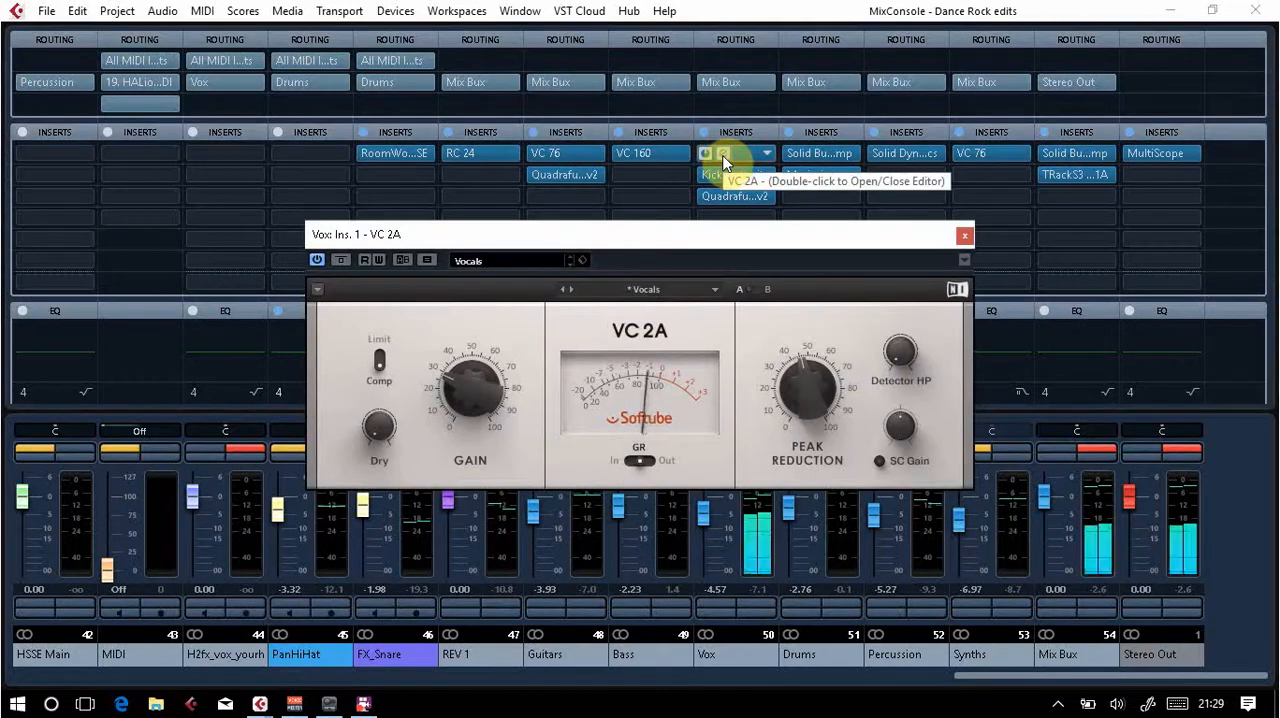
left_click(963, 236)
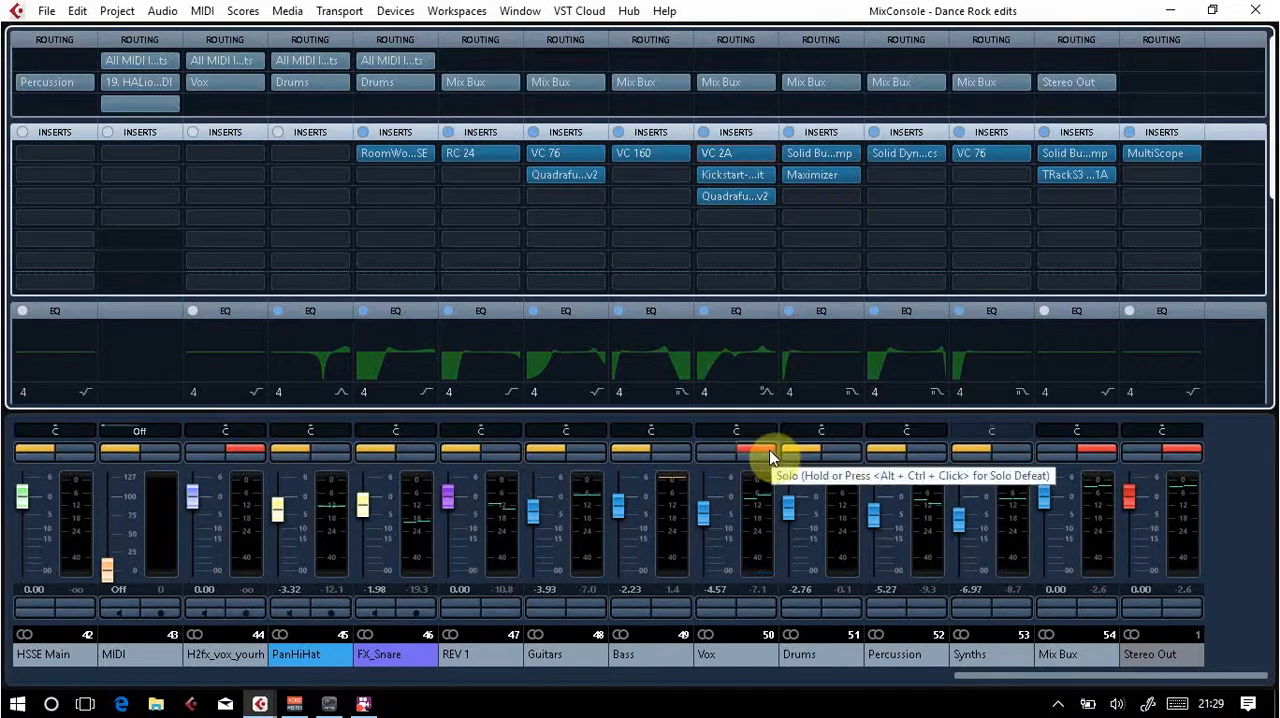
Step: Raise the Vox group's fader to -1.26 and switch off its solo
left_click(704, 514)
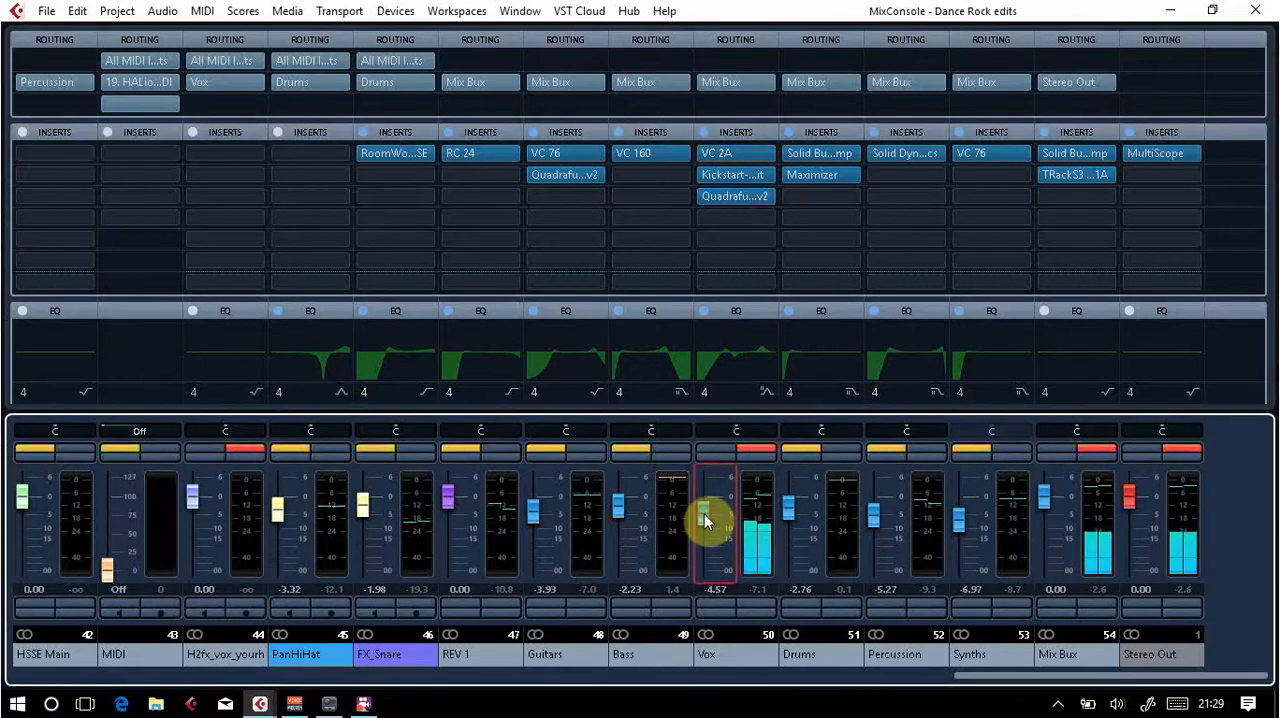
mouse_move(704, 513)
left_mouse_down()
mouse_move(708, 554)
mouse_move(700, 477)
mouse_move(698, 497)
left_mouse_up()
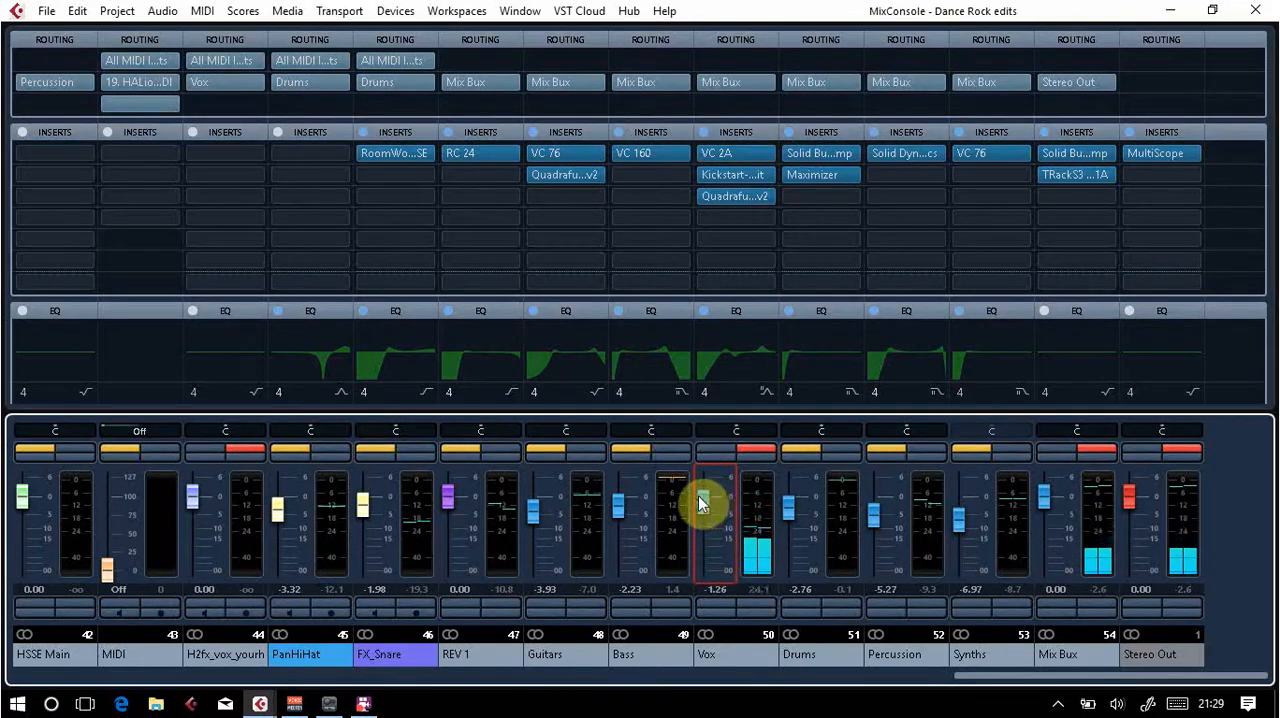
left_click(768, 452)
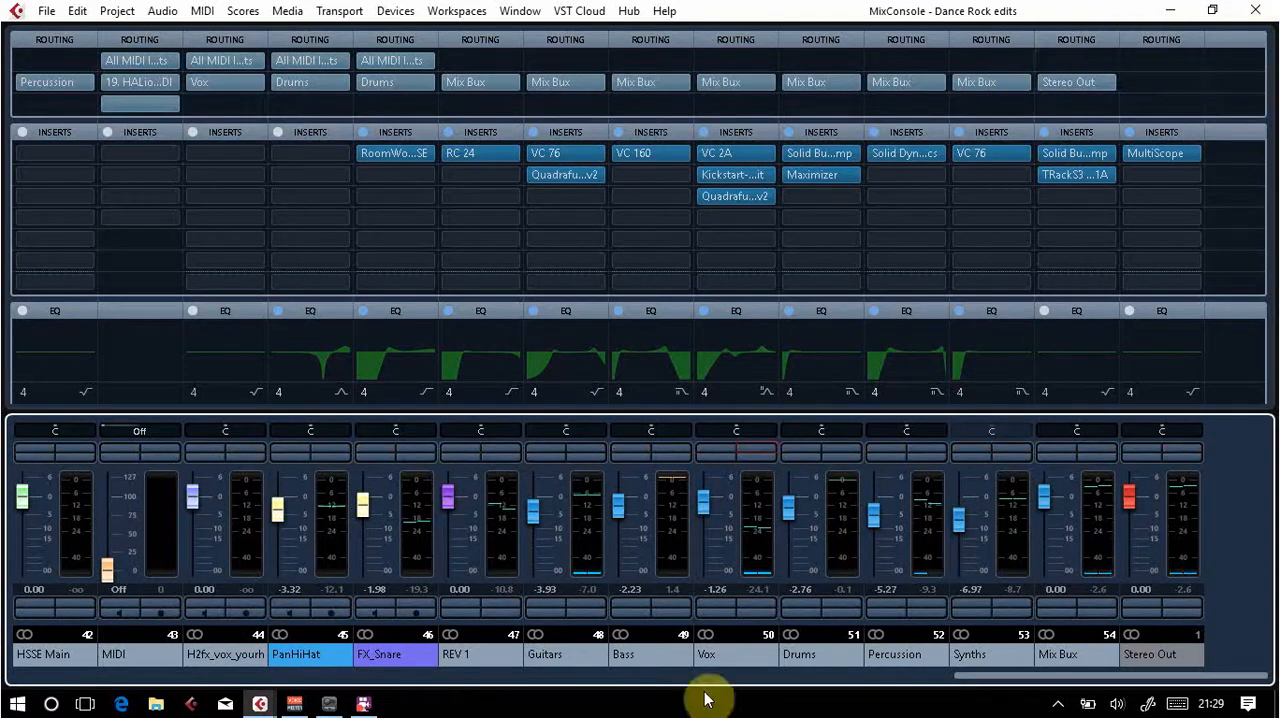
Step: Close the MixConsole and move the project cursor back to the start at bar 1
left_click(680, 573)
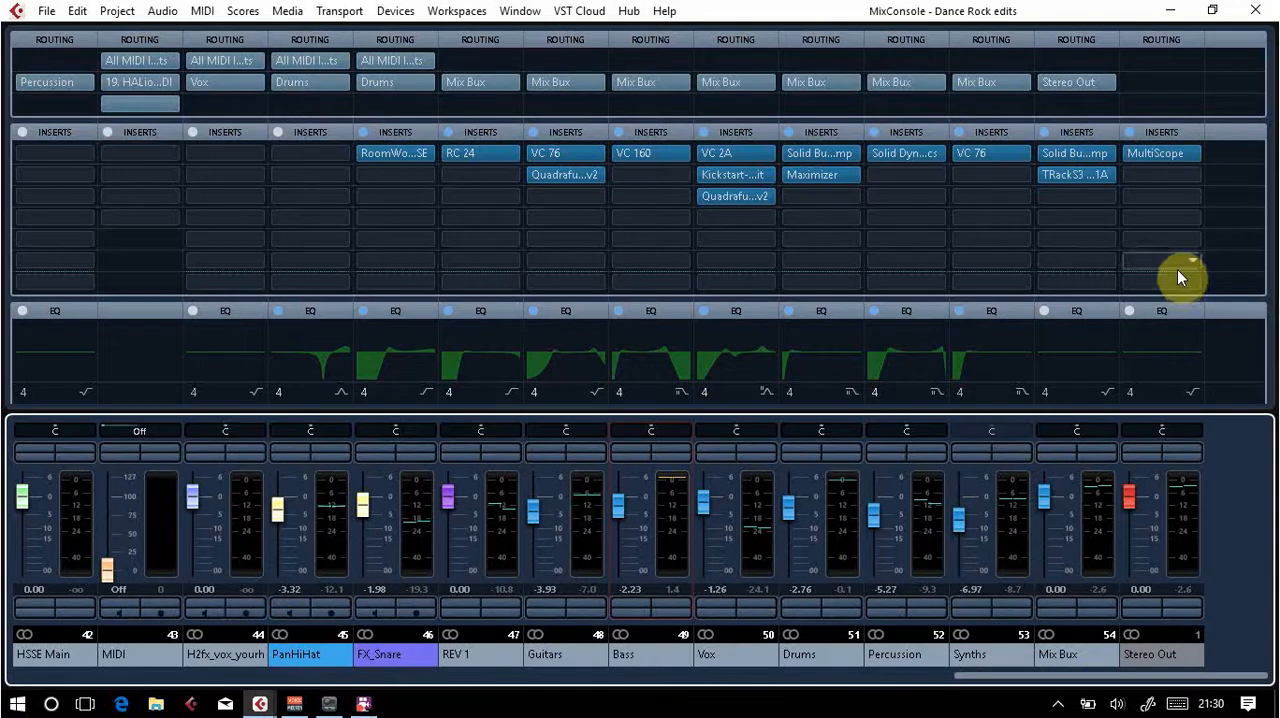
left_click(1256, 16)
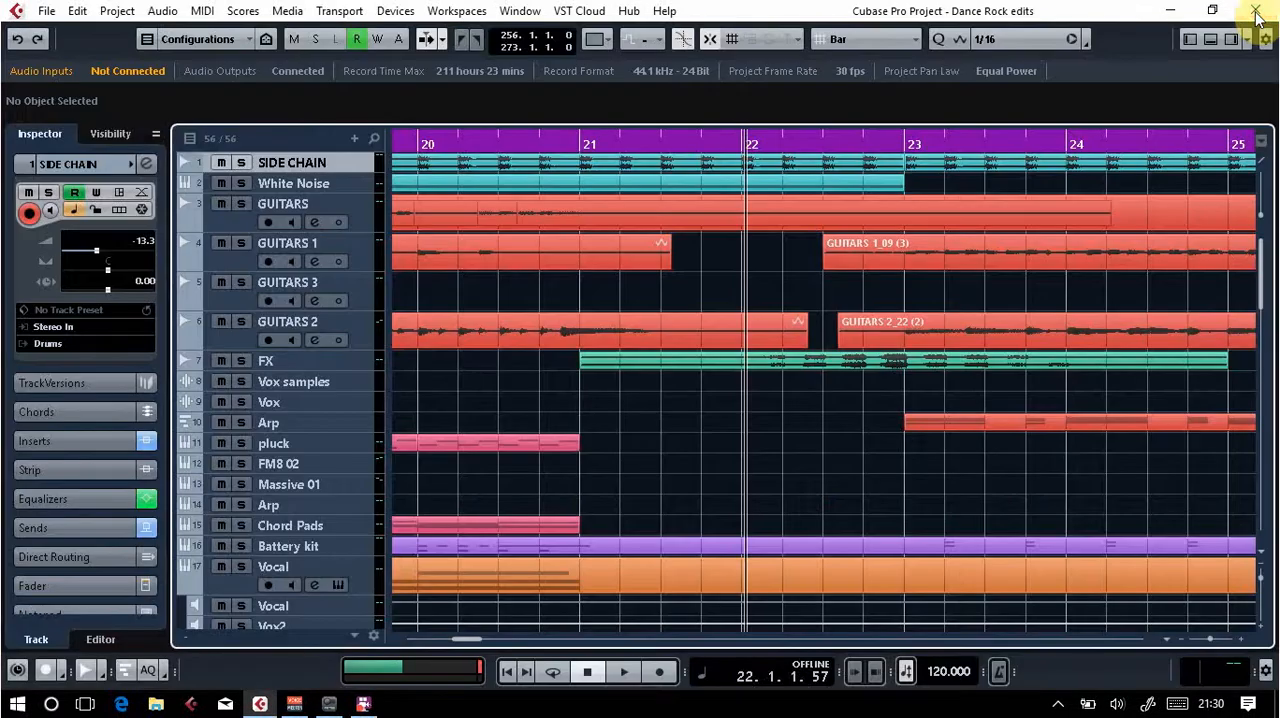
left_click(630, 145)
left_click_drag(630, 145, 5, 10)
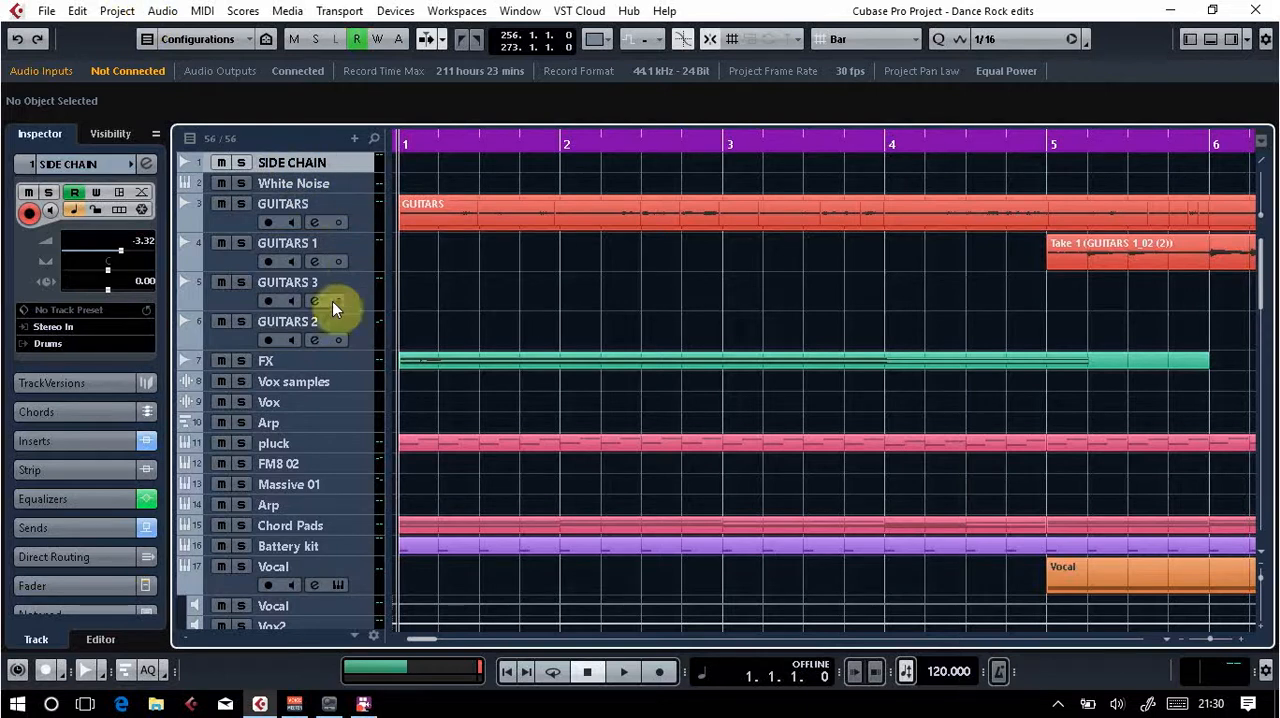
Step: Begin adding a group channel track named New Guitars with a Stereo configuration
left_click(126, 14)
mouse_move(140, 34)
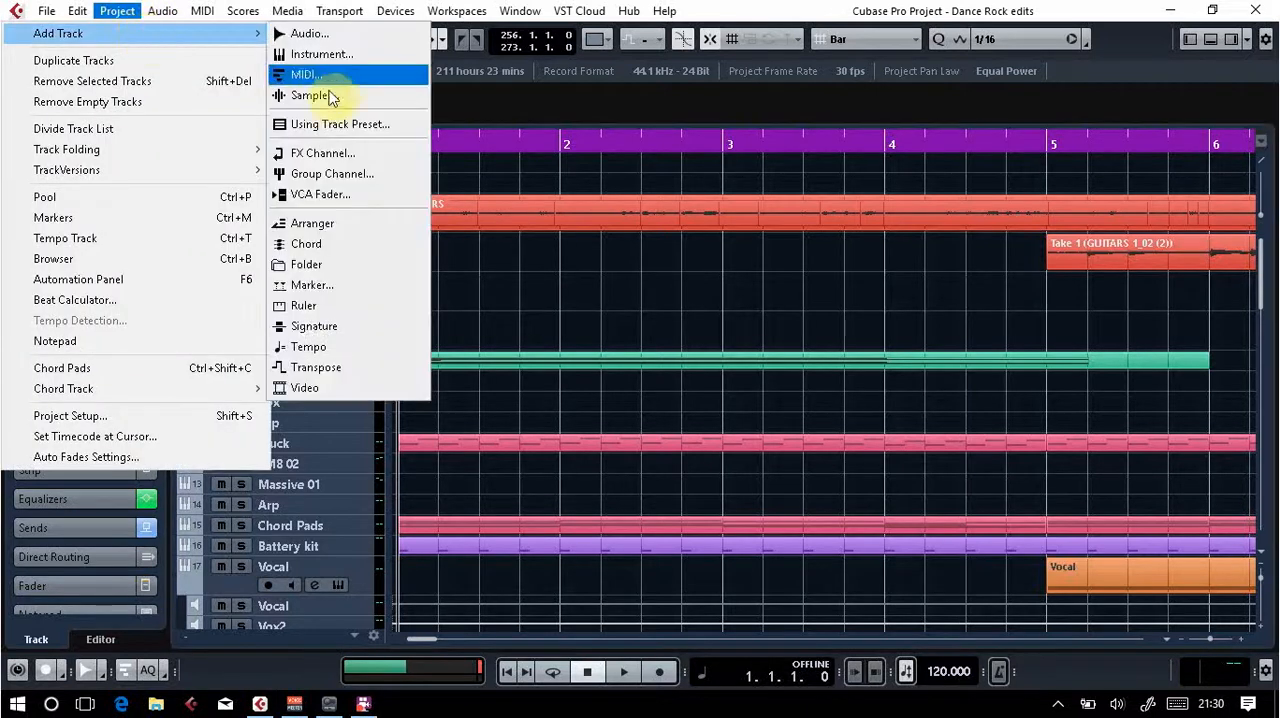
left_click(340, 176)
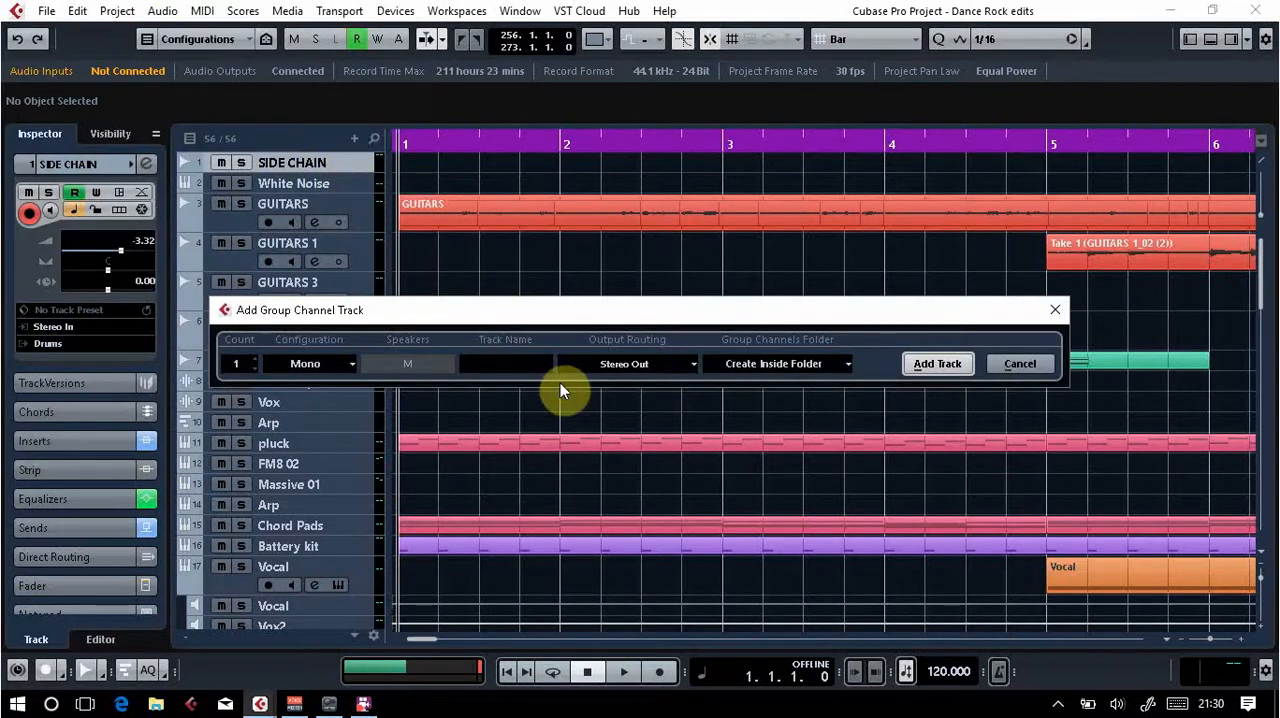
type("New Guitars")
left_click(345, 363)
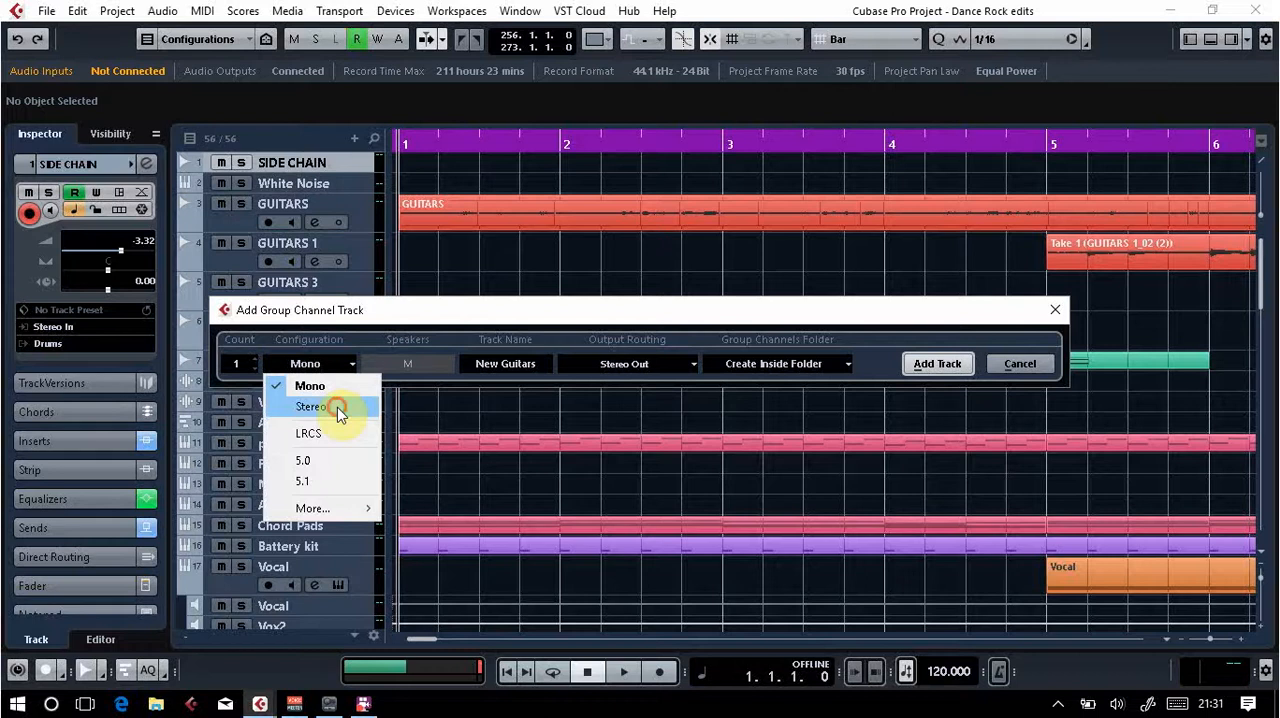
left_click(337, 407)
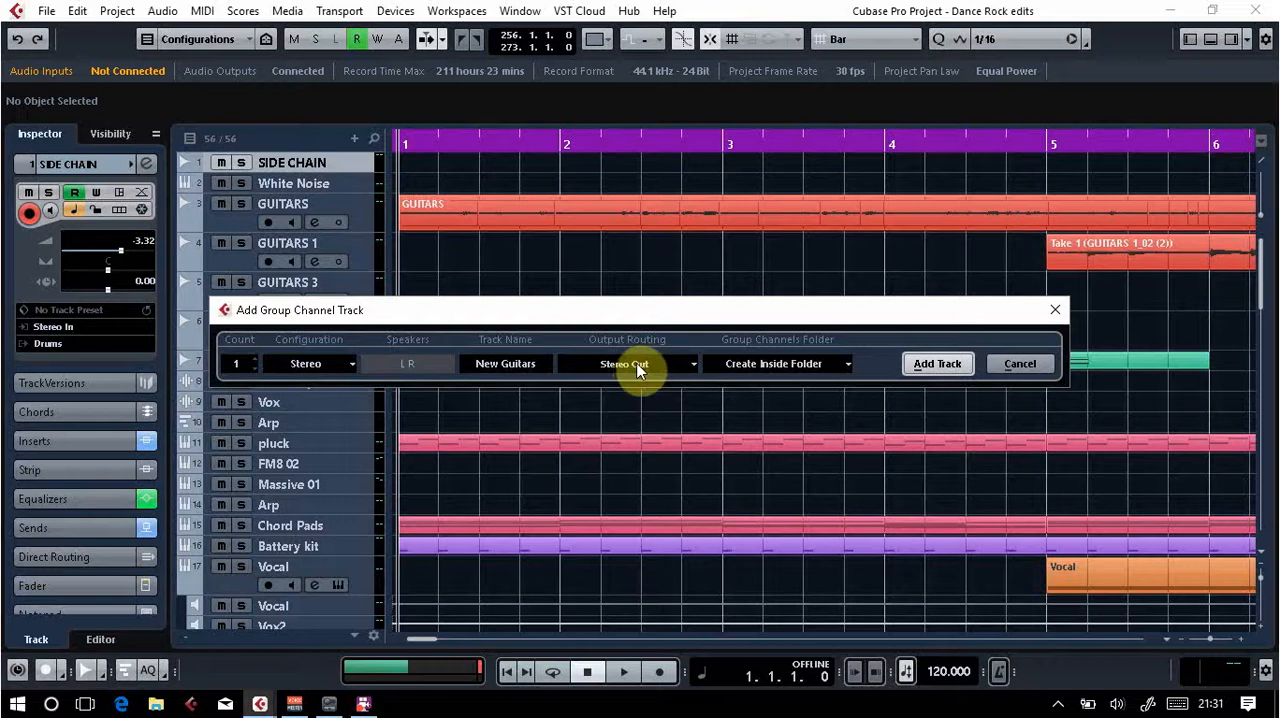
Step: Route the new group's output to Mix Bux, add the track and show it in the Group Tracks folder
left_click(693, 364)
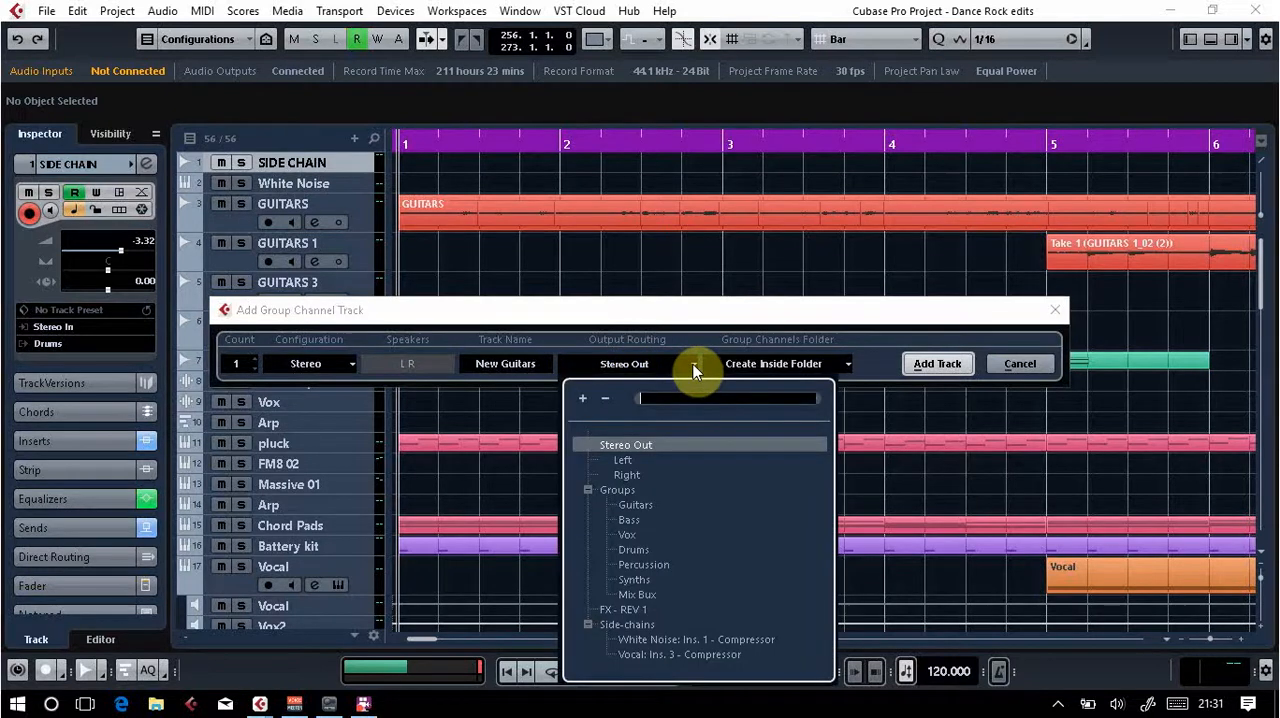
left_click(652, 592)
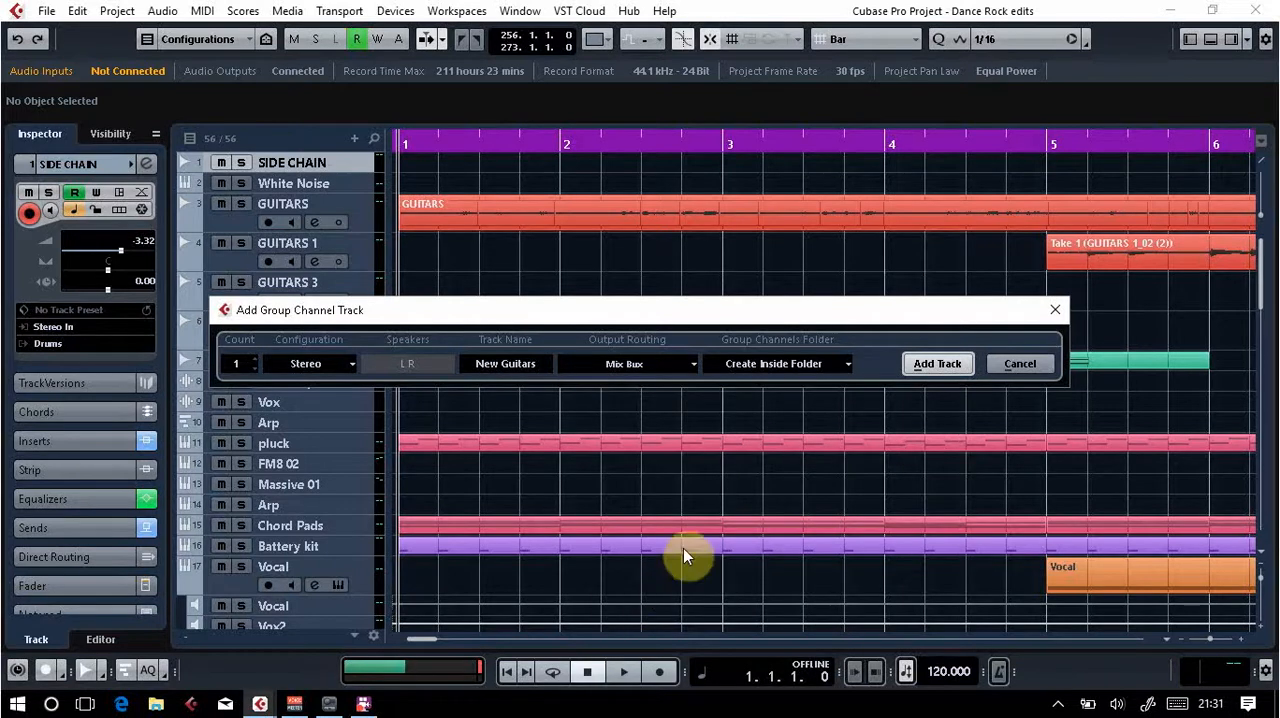
left_click(932, 366)
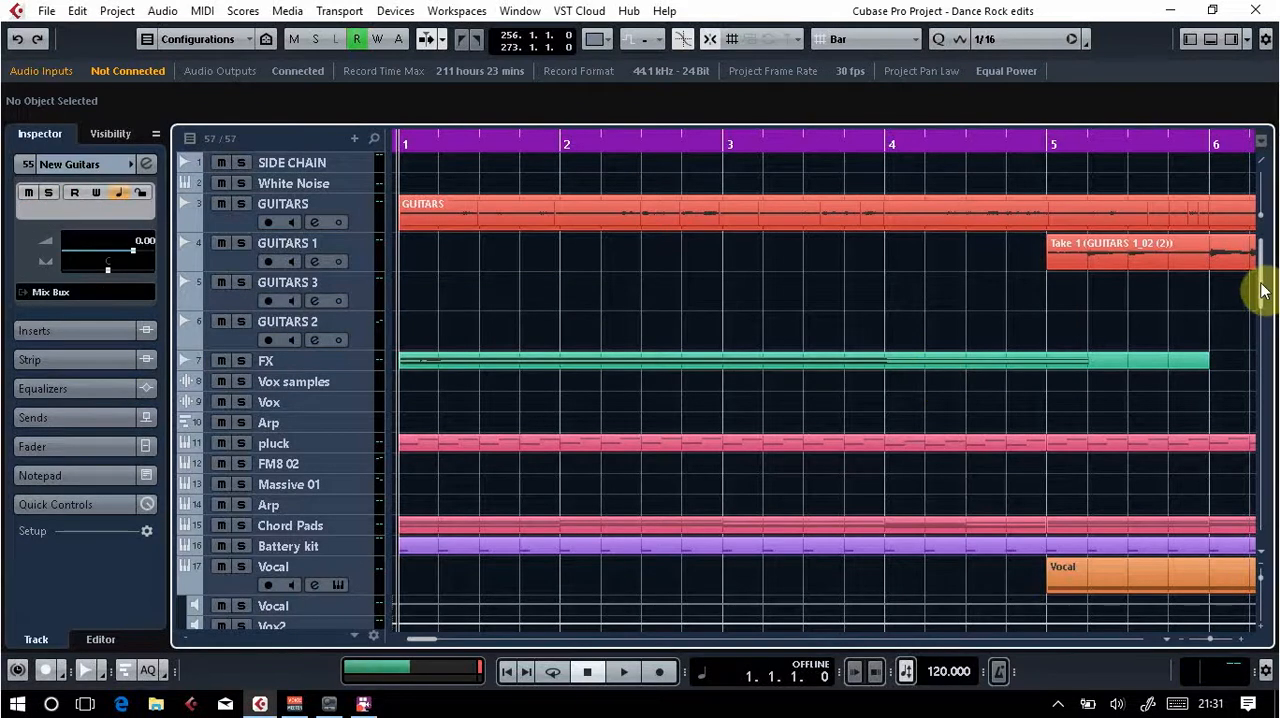
left_click_drag(1257, 280, 1249, 537)
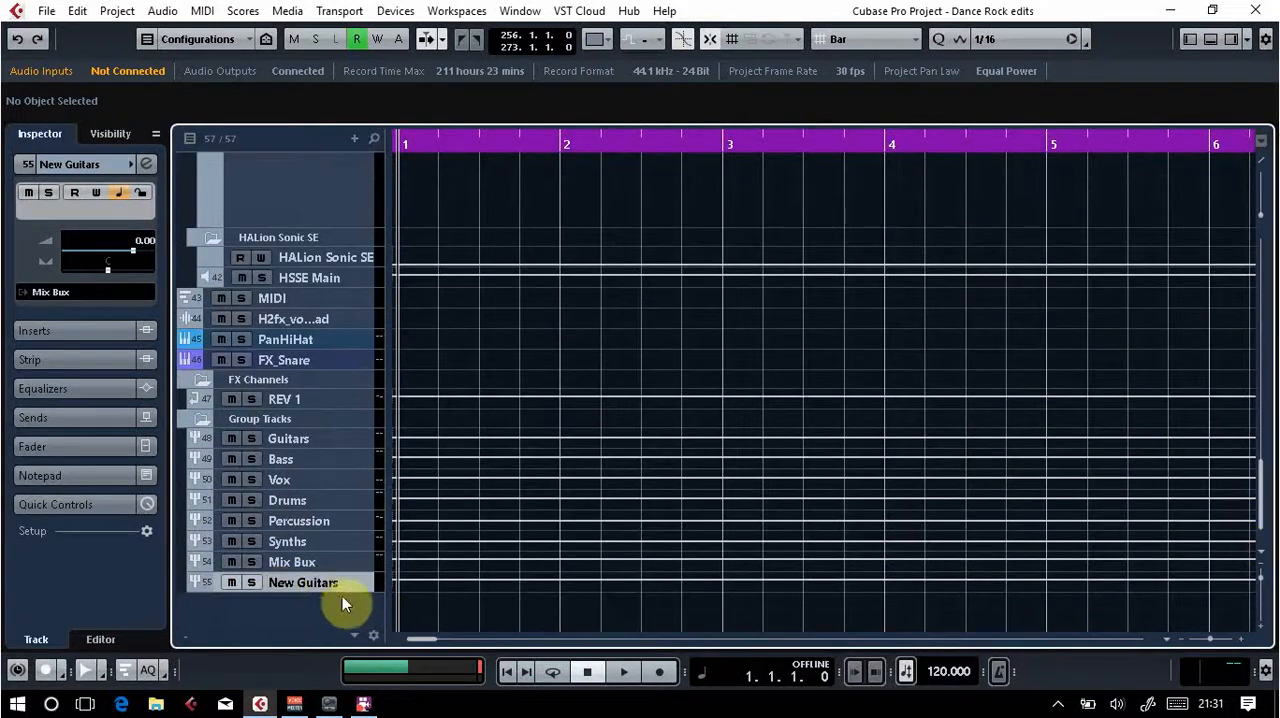
Step: Enlarge the New Guitars track's height and play the project briefly to check its level meter
left_click_drag(342, 593, 338, 617)
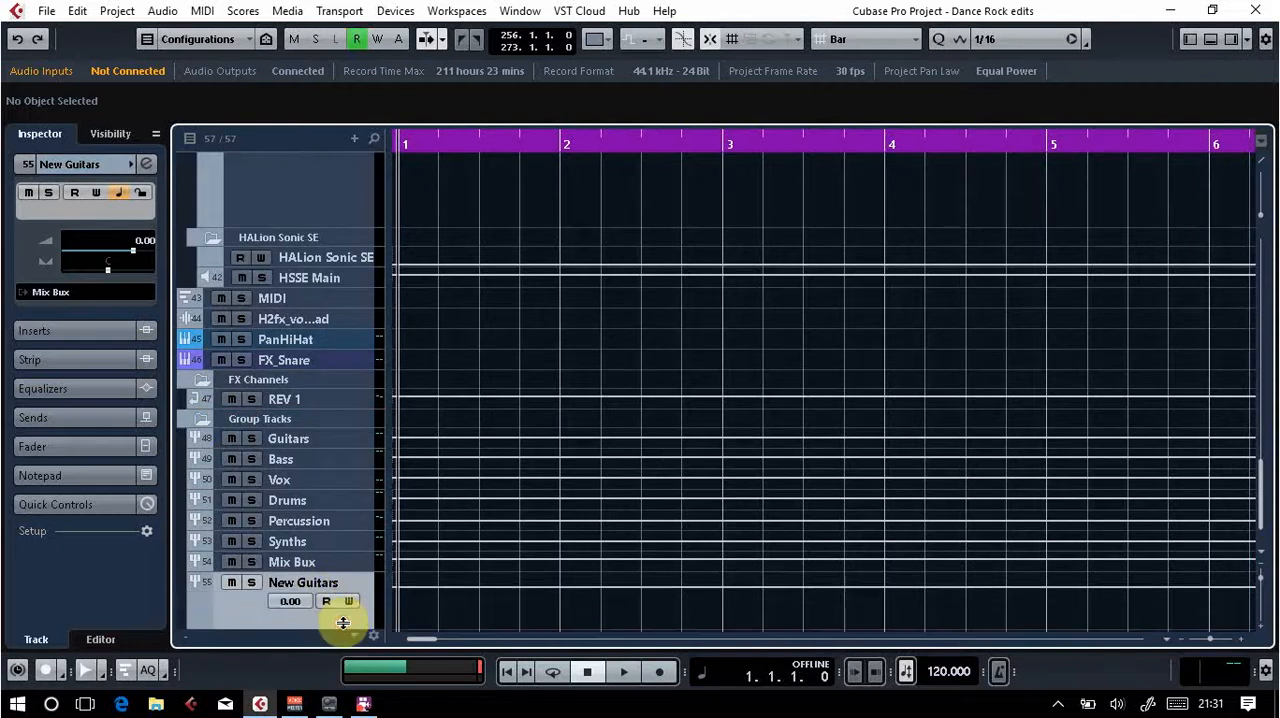
key("space")
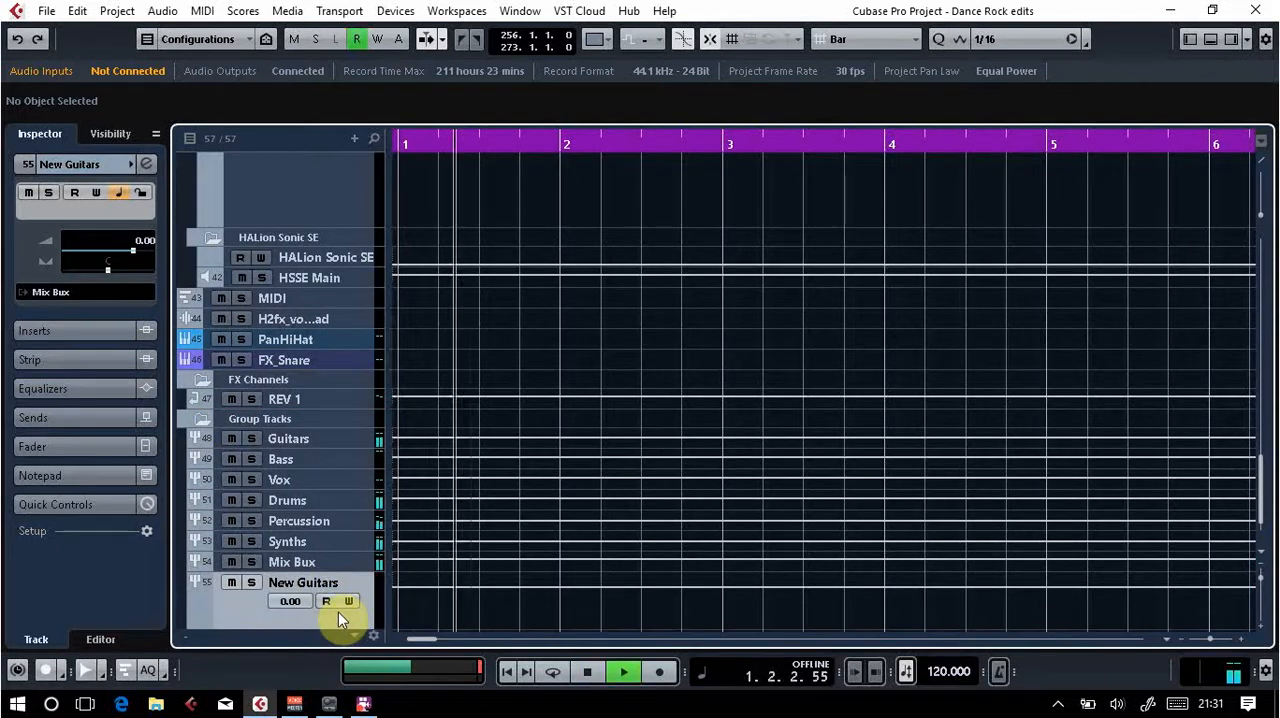
key("space")
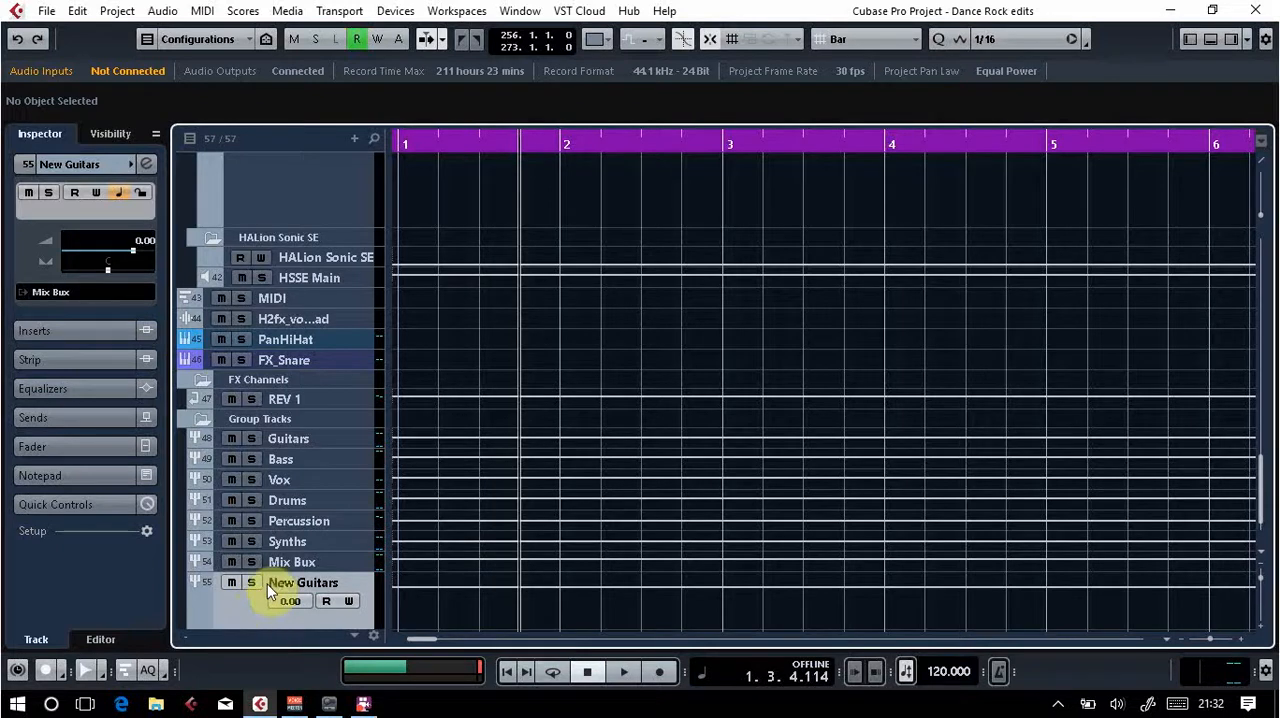
Step: Move the New Guitars group directly below Guitars in the Group Tracks folder and play the project briefly
left_click_drag(253, 609, 277, 454)
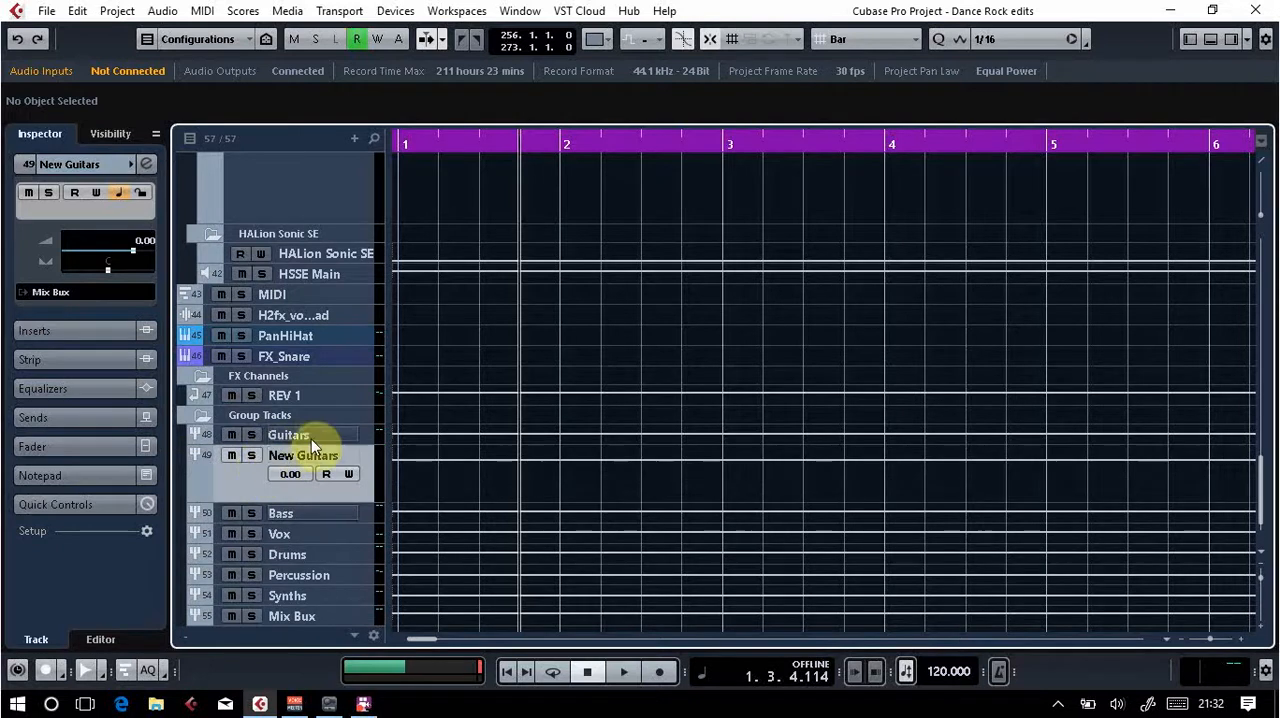
key("space")
key("space")
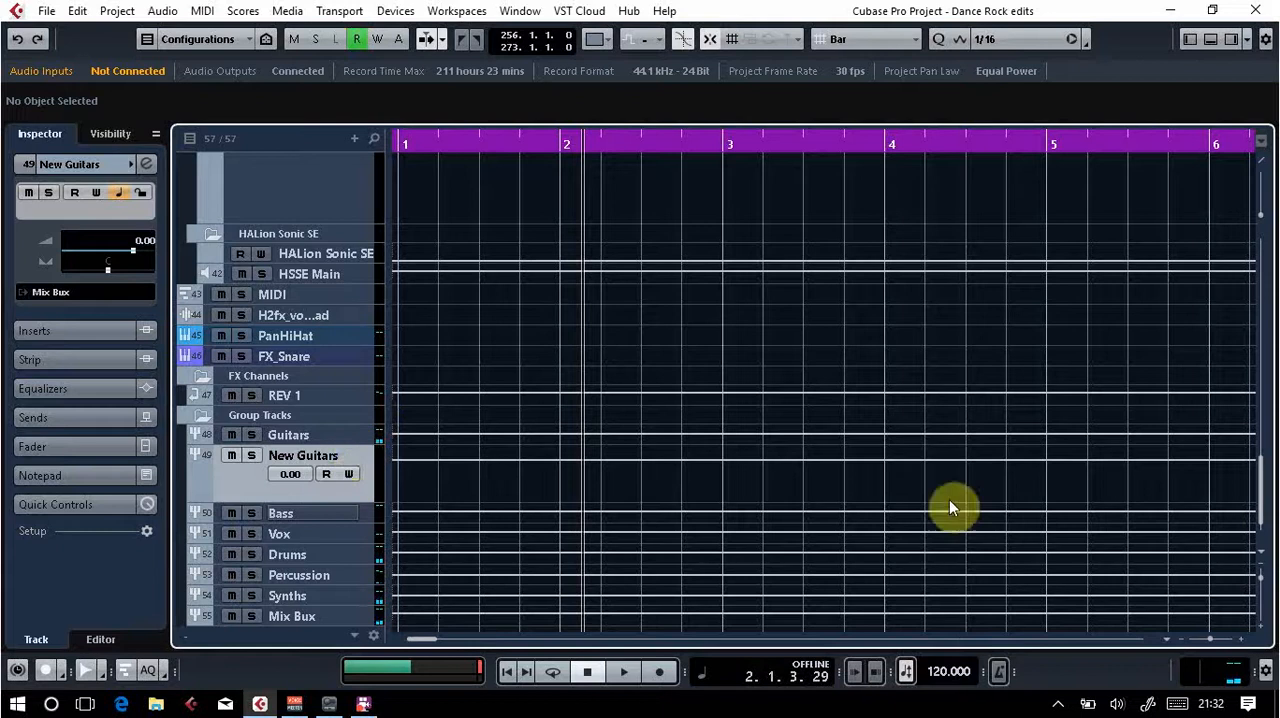
Step: Check the output routing of the GUITARS, GUITARS 1, GUITARS 3 and GUITARS 2 tracks and the buses available to GUITARS
left_click_drag(1260, 489, 1266, 243)
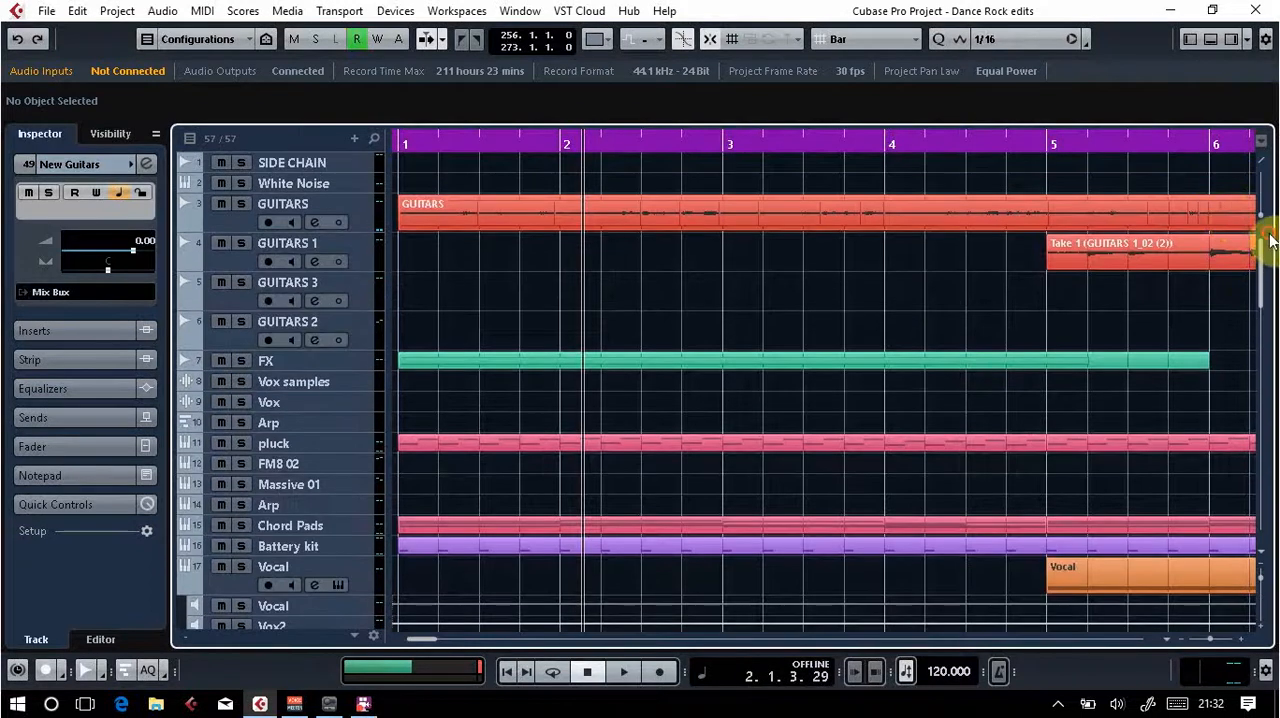
left_click(361, 214)
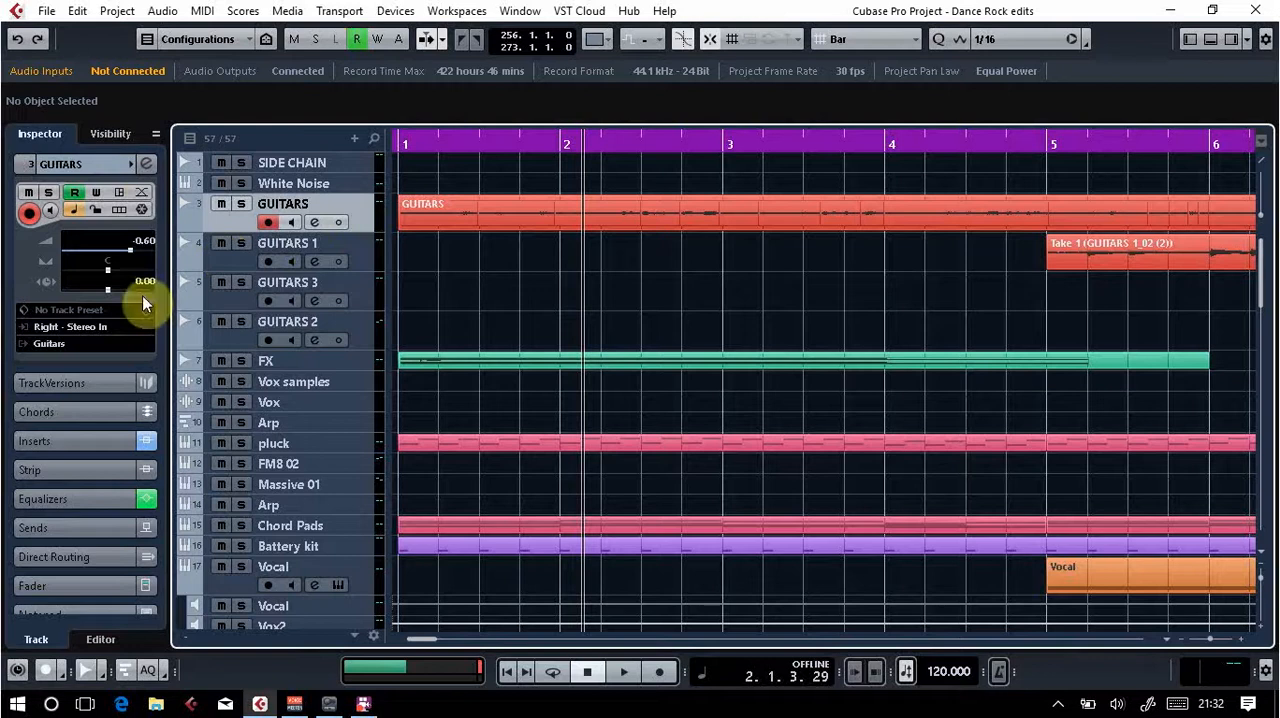
left_click(61, 344)
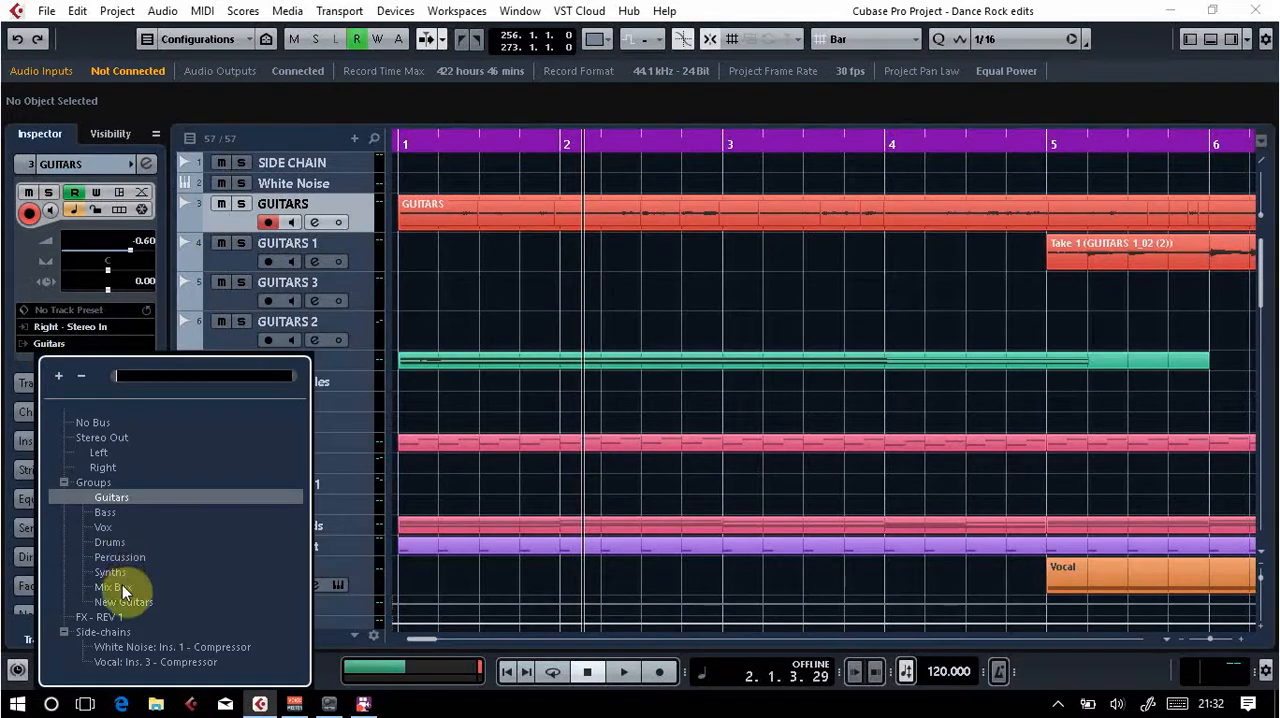
left_click(10, 367)
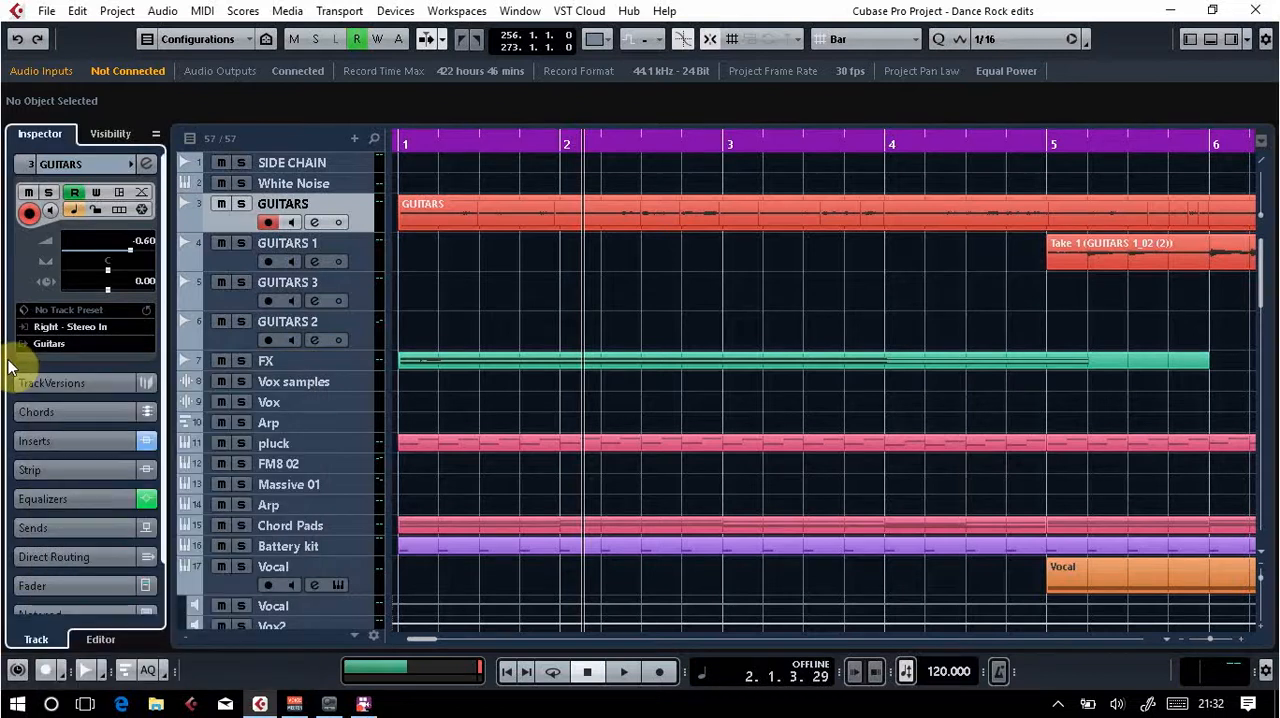
left_click(353, 251)
left_click(352, 288)
left_click(354, 323)
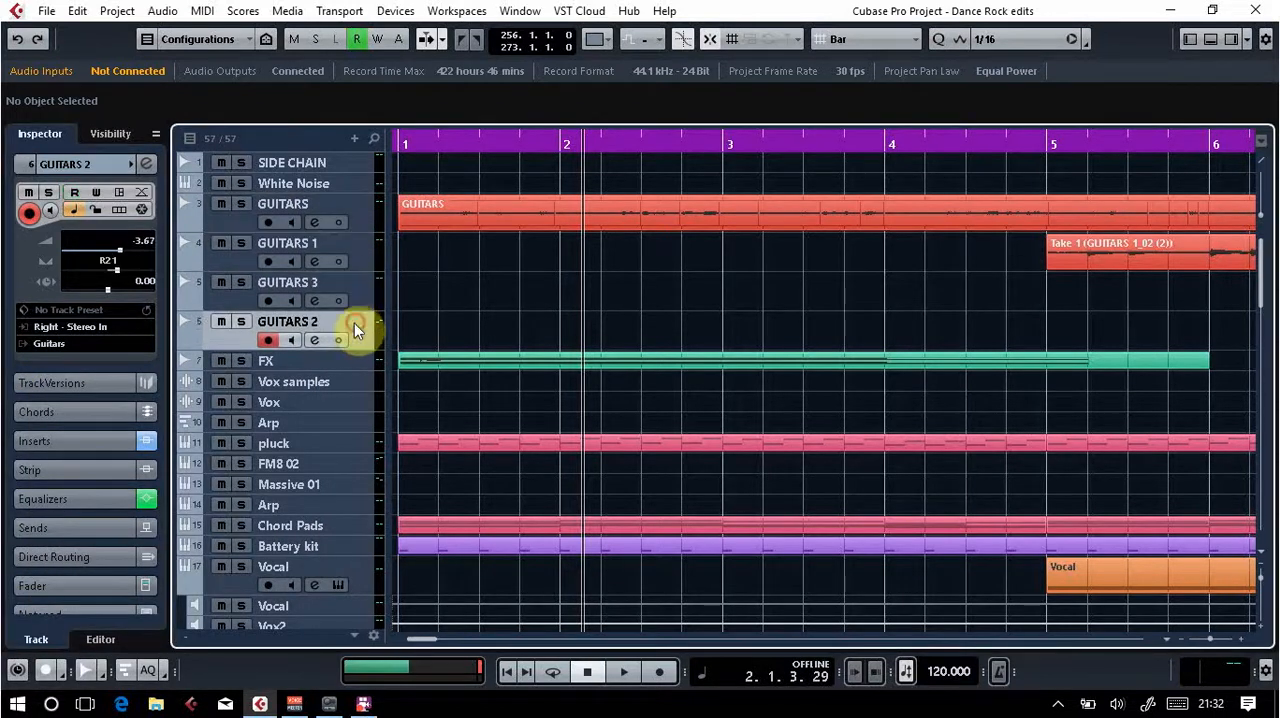
Step: Route the outputs of GUITARS, GUITARS 1, GUITARS 3 and GUITARS 2 to the New Guitars group in the MixConsole
left_click(364, 212)
key("F3")
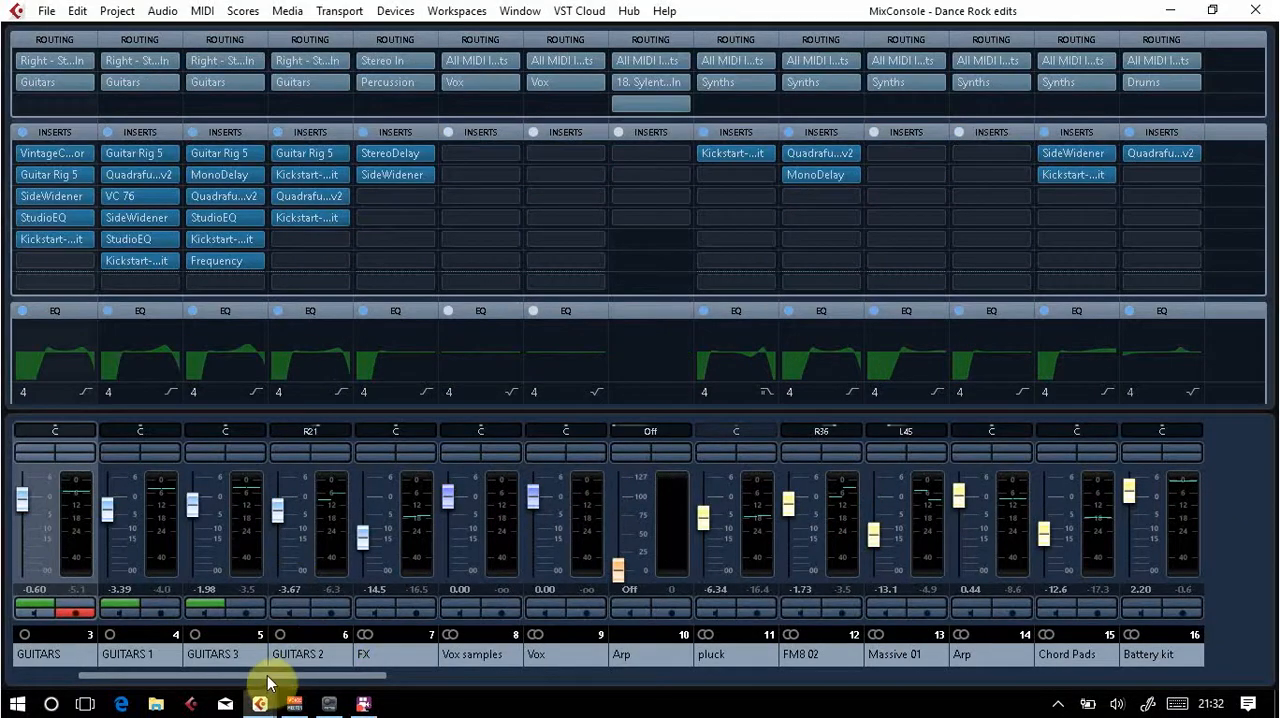
left_click_drag(263, 677, 183, 678)
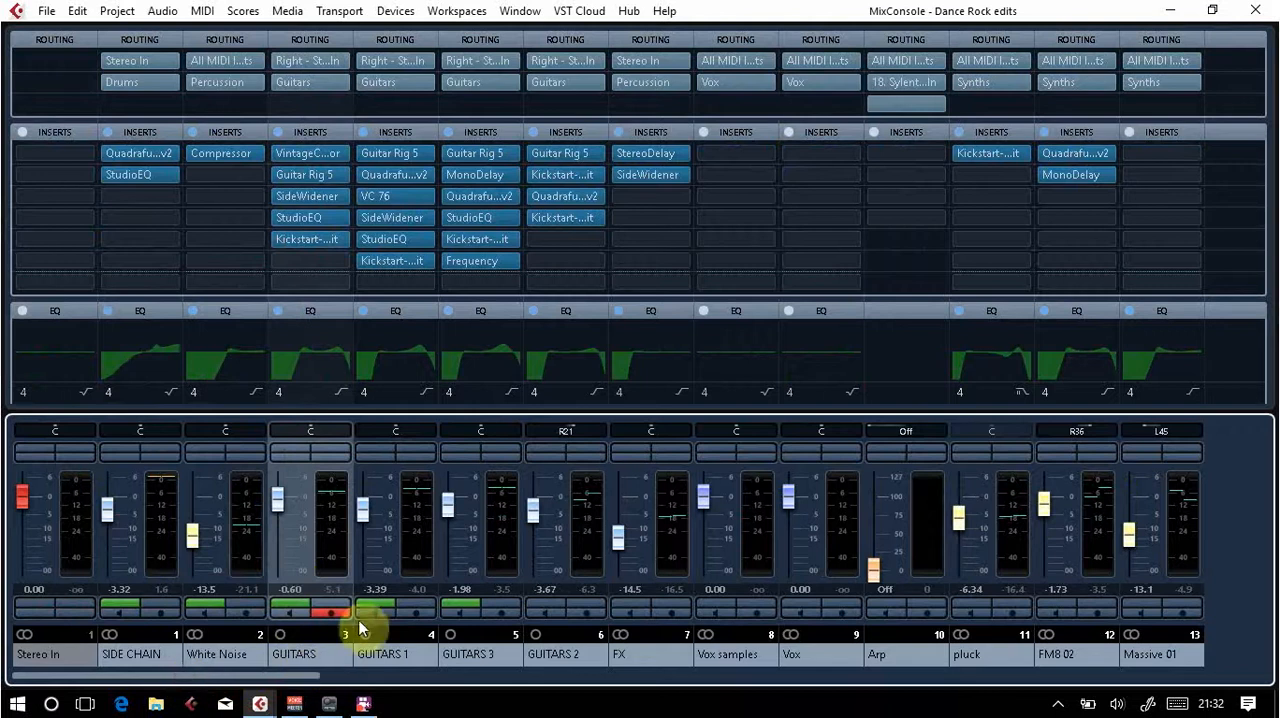
left_click(342, 82)
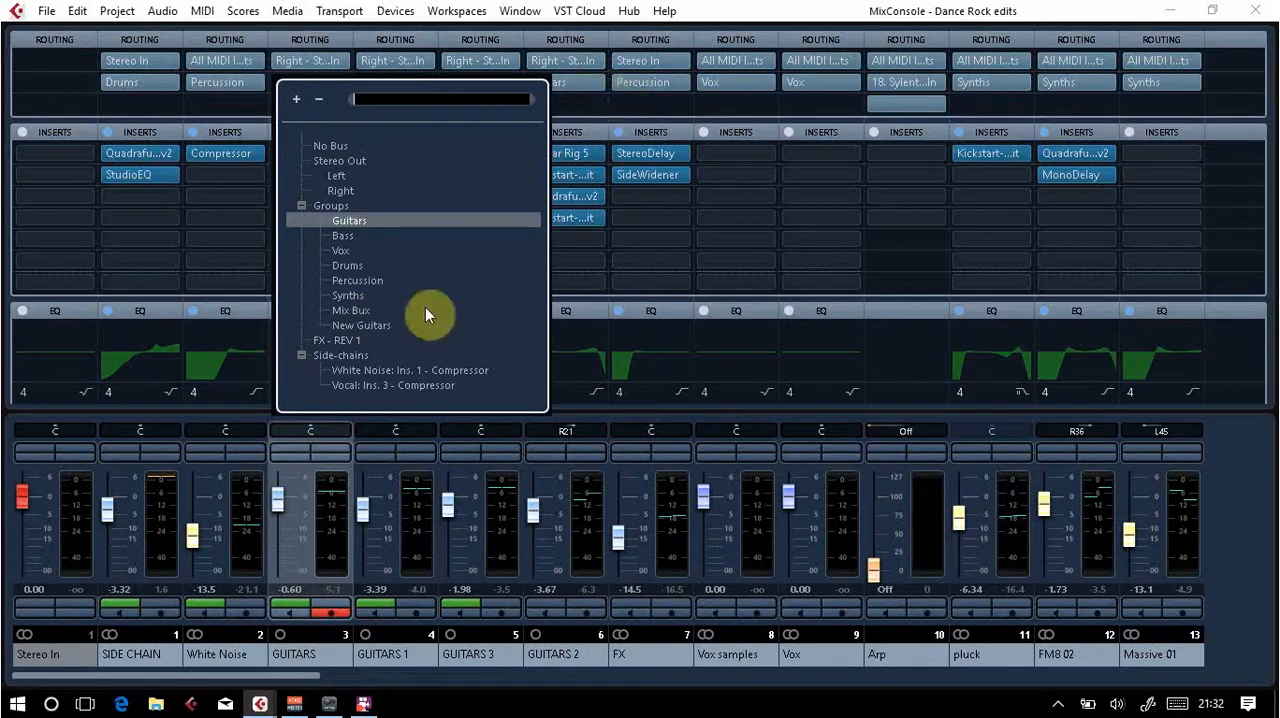
left_click(372, 329)
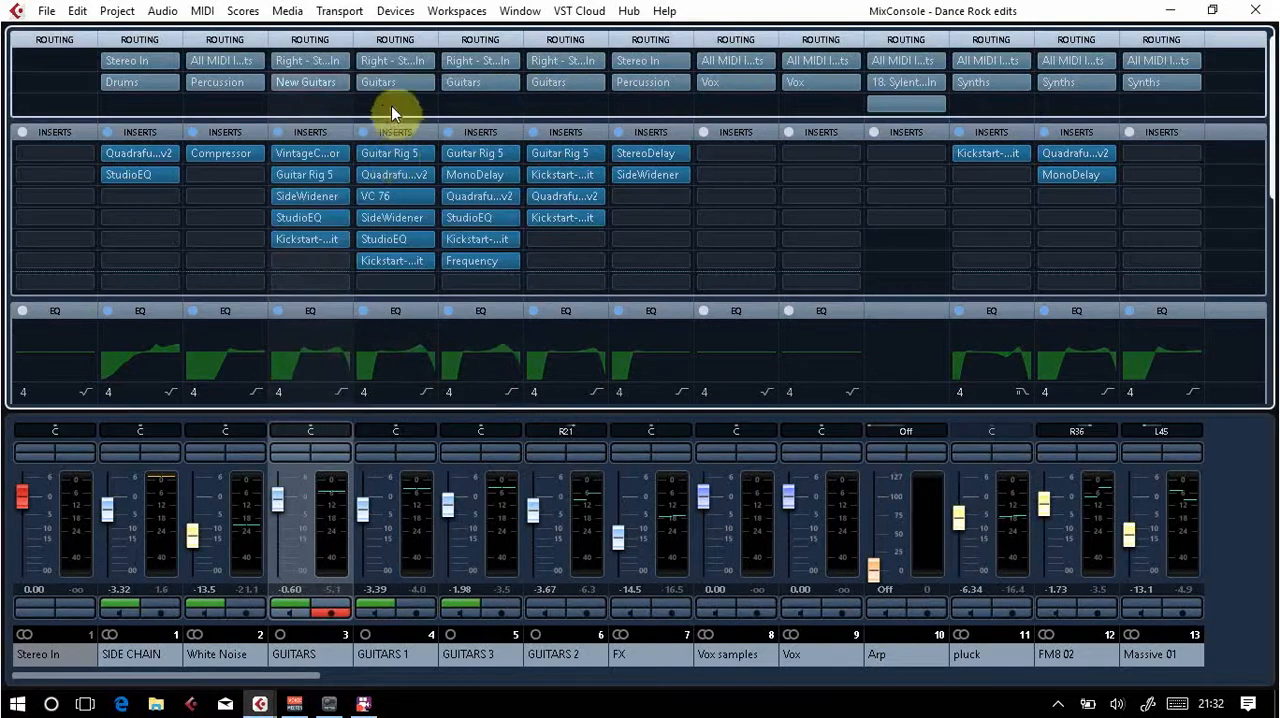
left_click(426, 85)
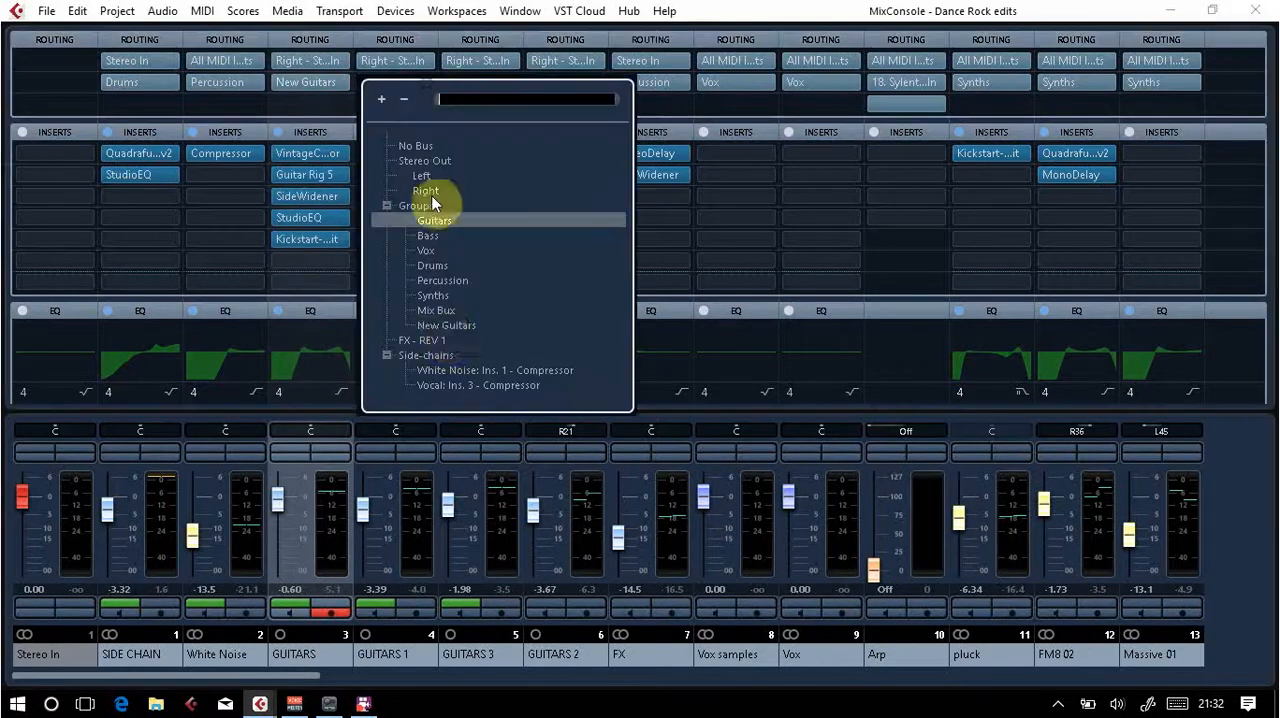
left_click(443, 330)
left_click(511, 86)
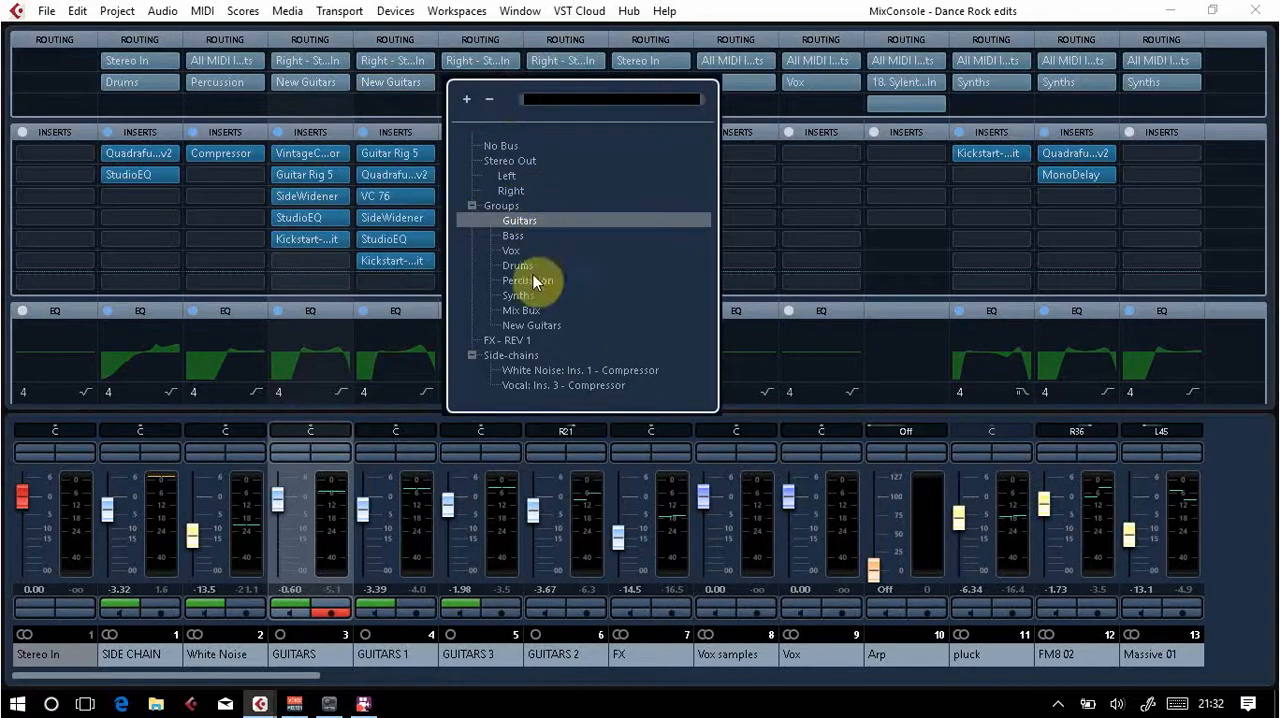
left_click(541, 322)
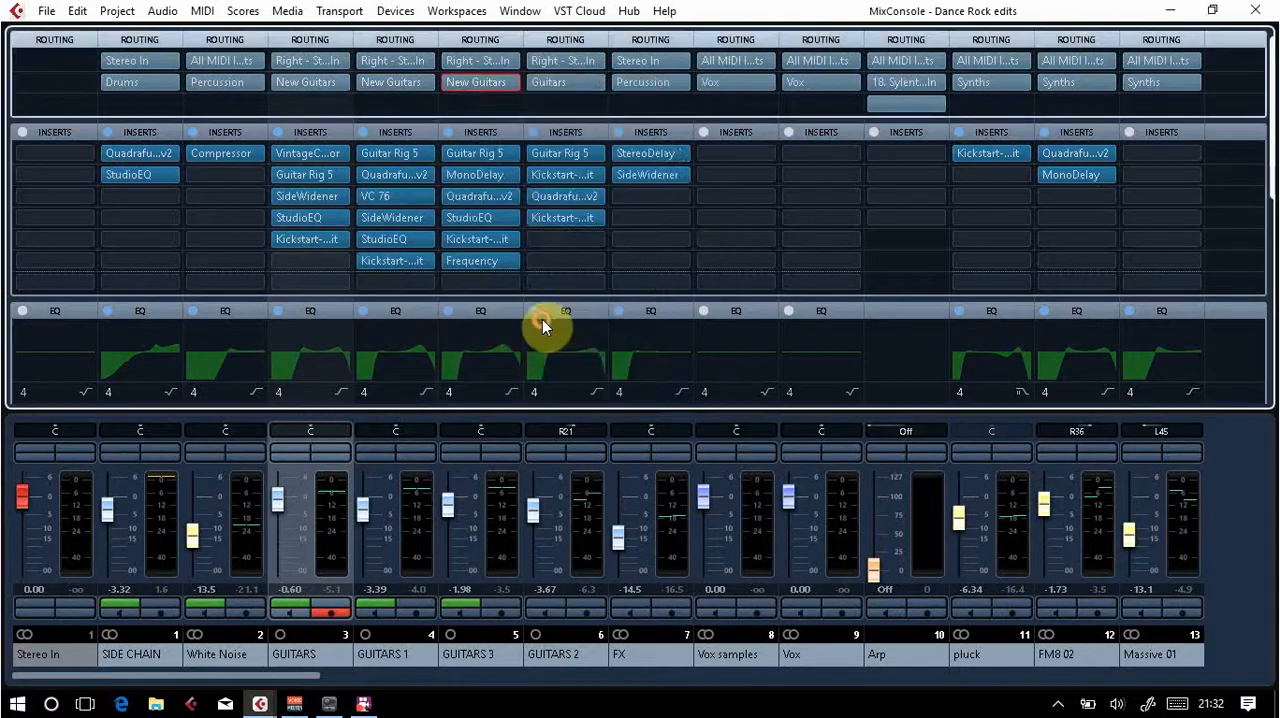
left_click(586, 83)
left_click(616, 325)
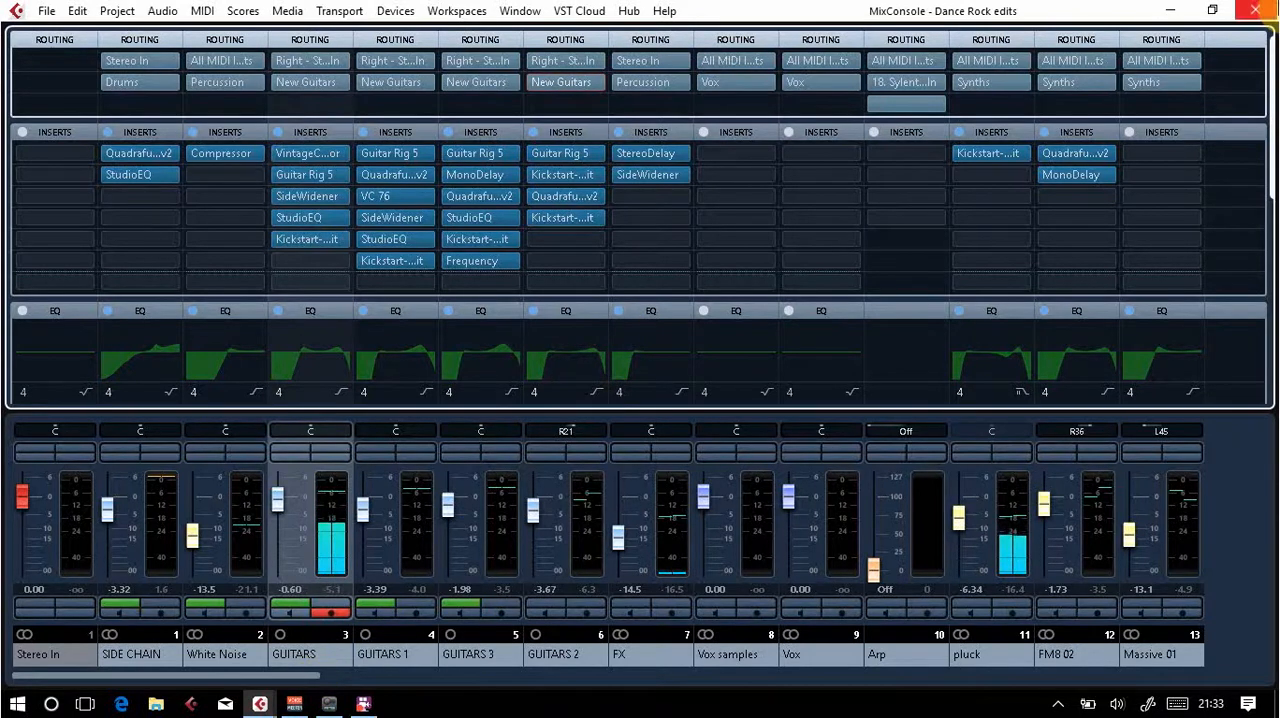
Step: Play the project from bar 9, check the New Guitars group's level in the MixConsole, and stop playback
left_click(1255, 10)
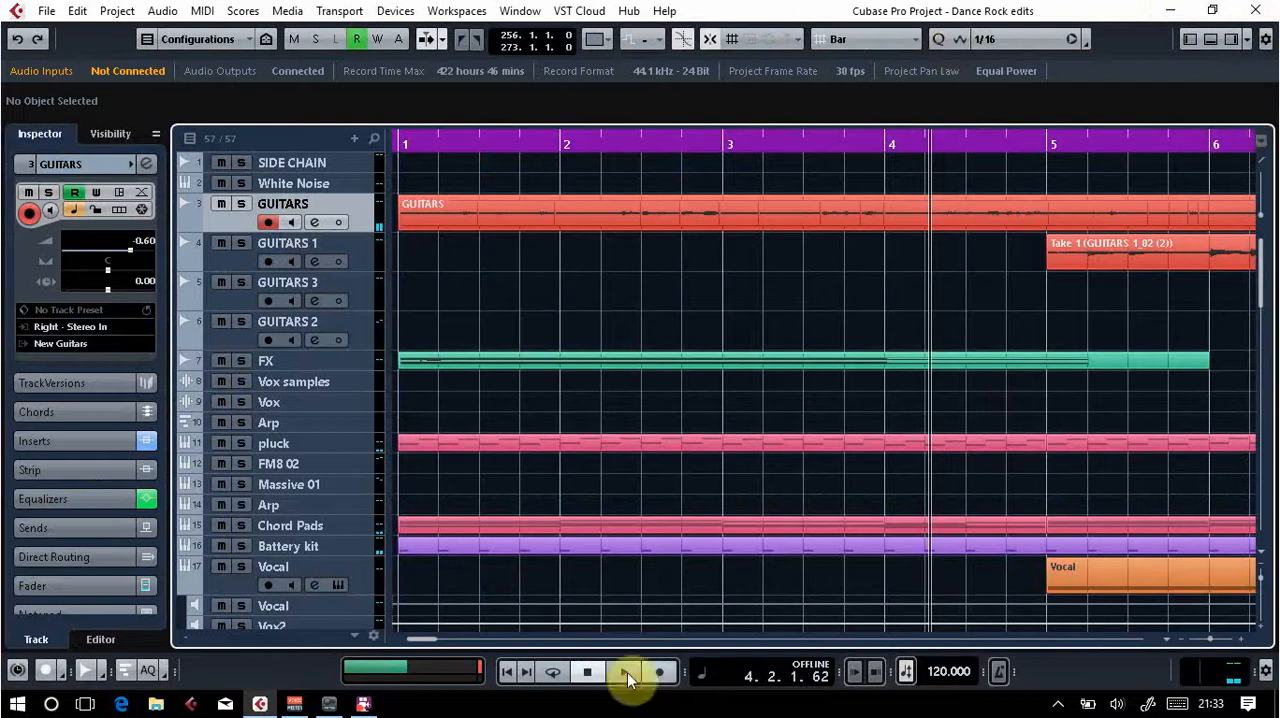
left_click_drag(428, 639, 449, 646)
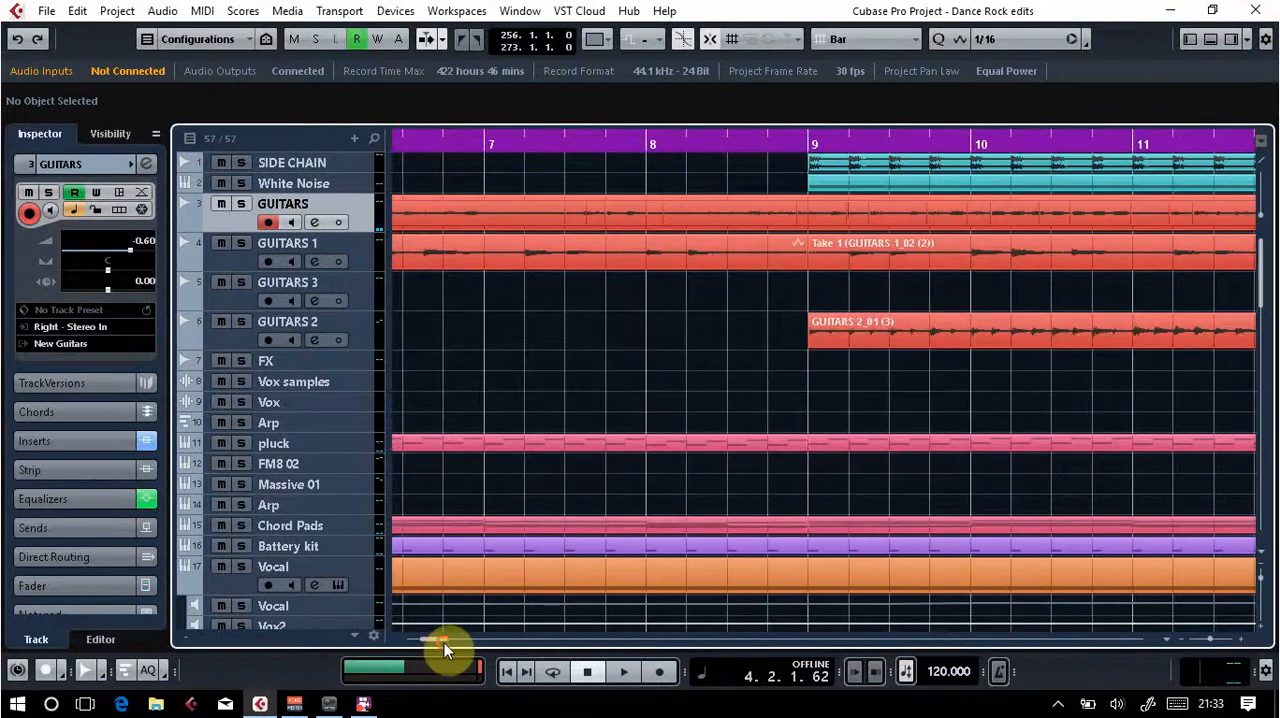
left_click(808, 142)
key("space")
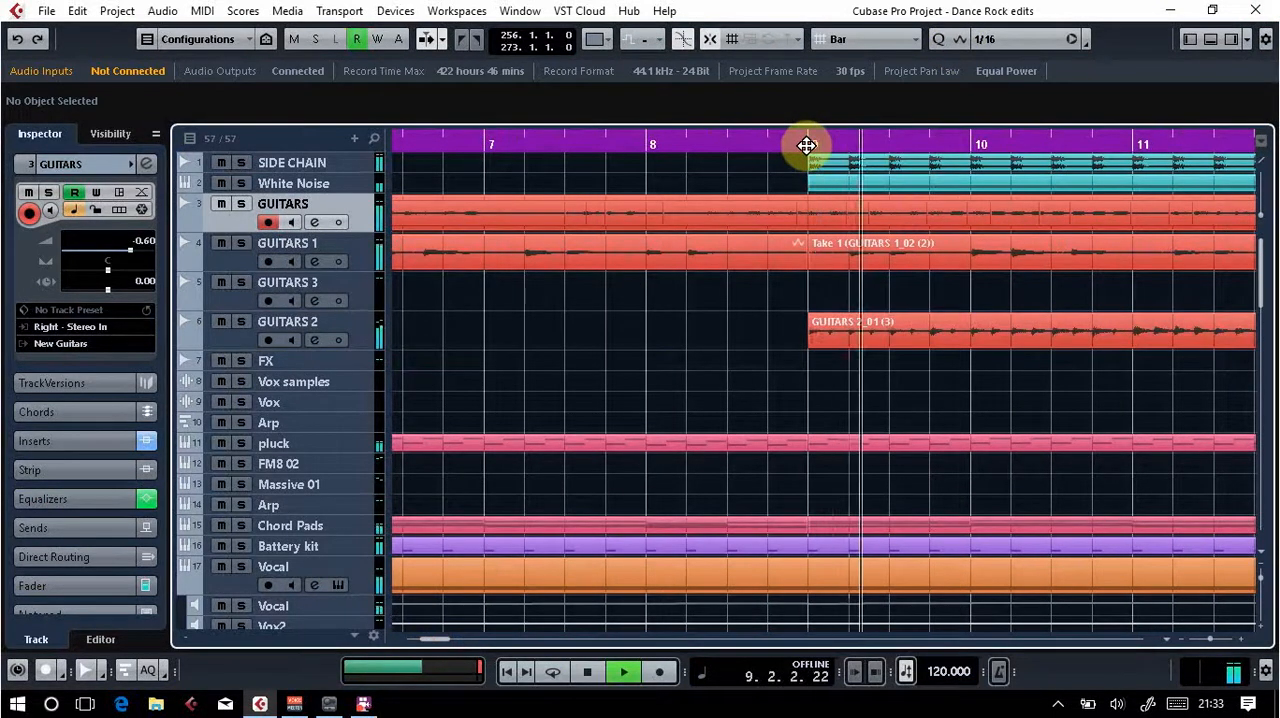
key("F3")
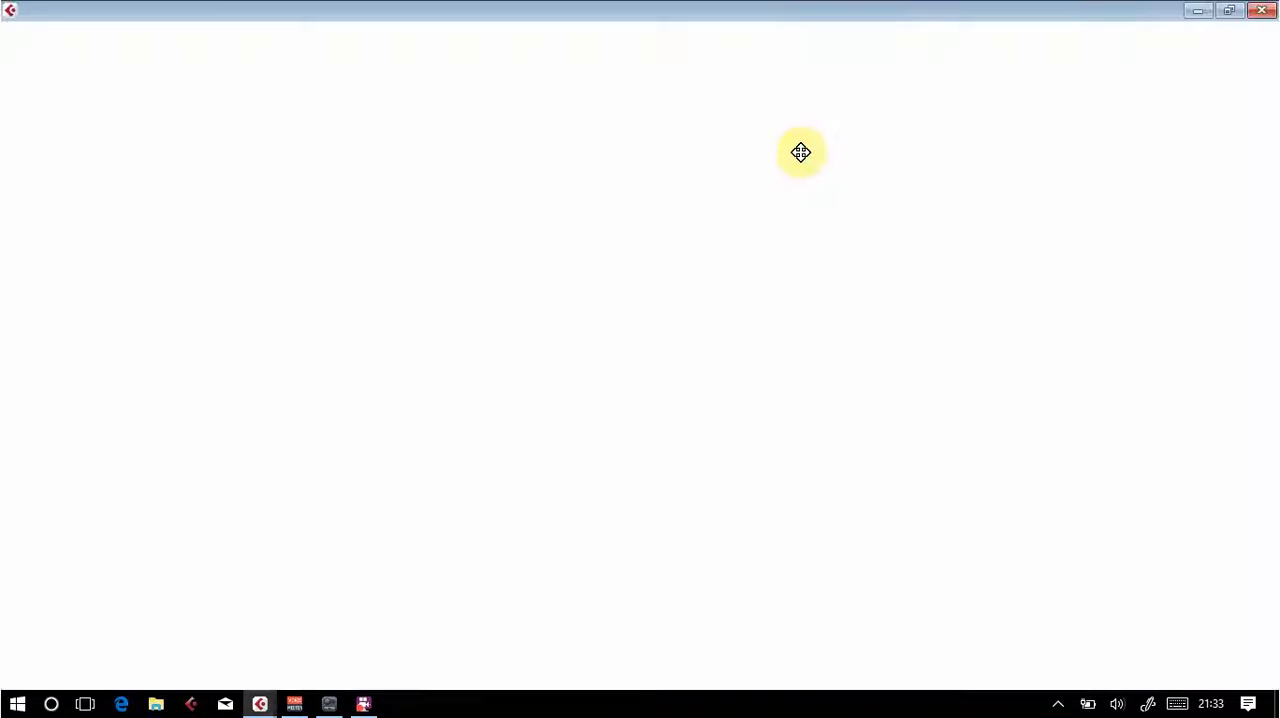
left_click_drag(295, 676, 1153, 670)
left_click(1245, 678)
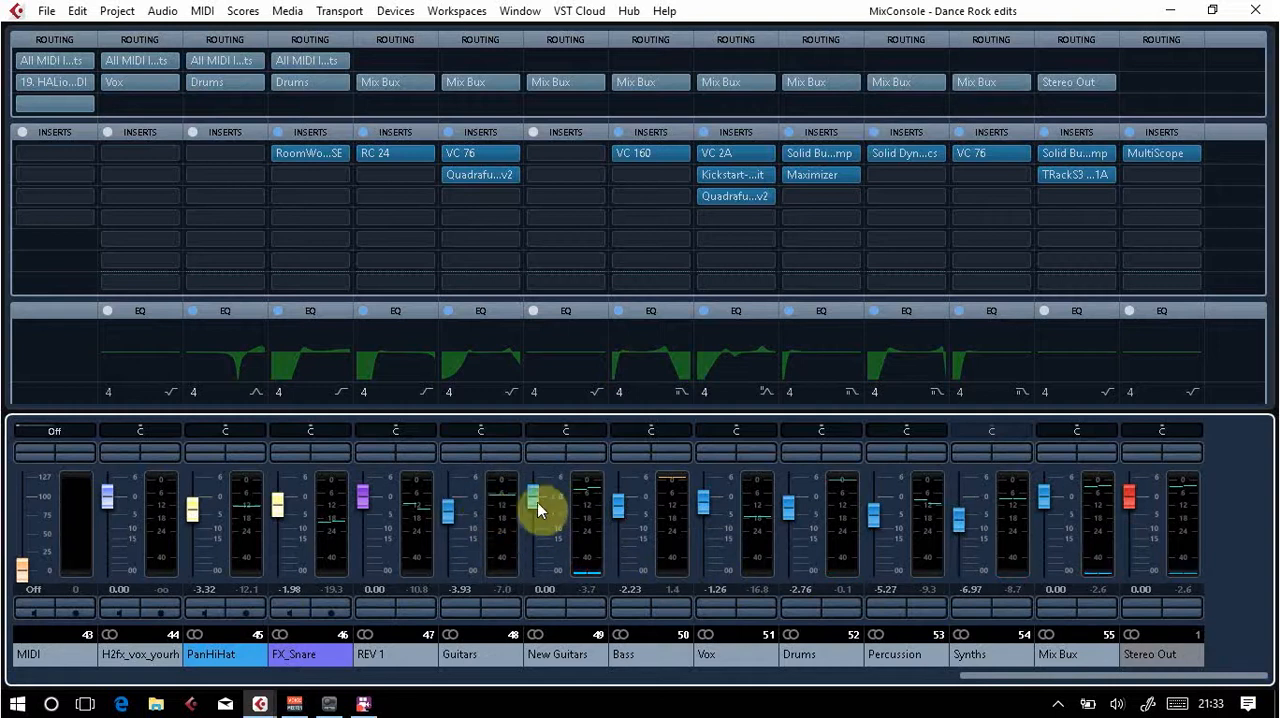
key("space")
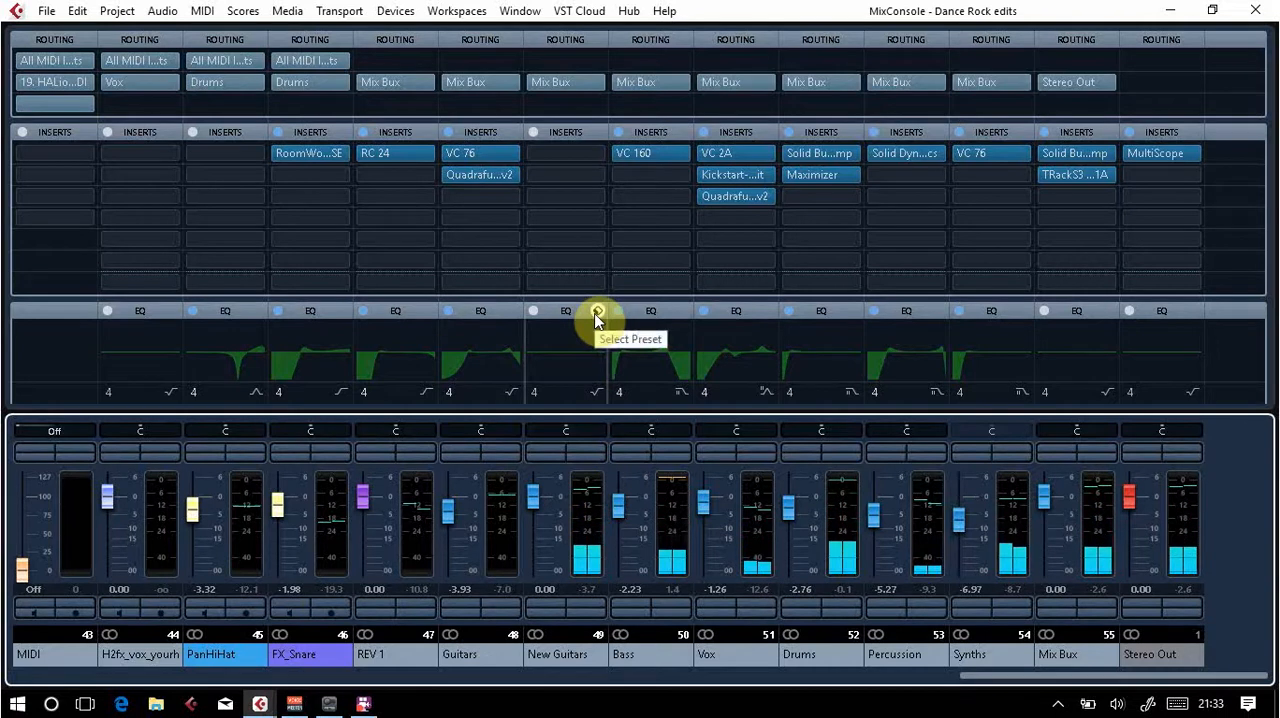
Step: Search the New Guitars channel's EQ presets for "low" and load the Low-Cut @ 120Hz preset
left_click(597, 313)
left_click(605, 326)
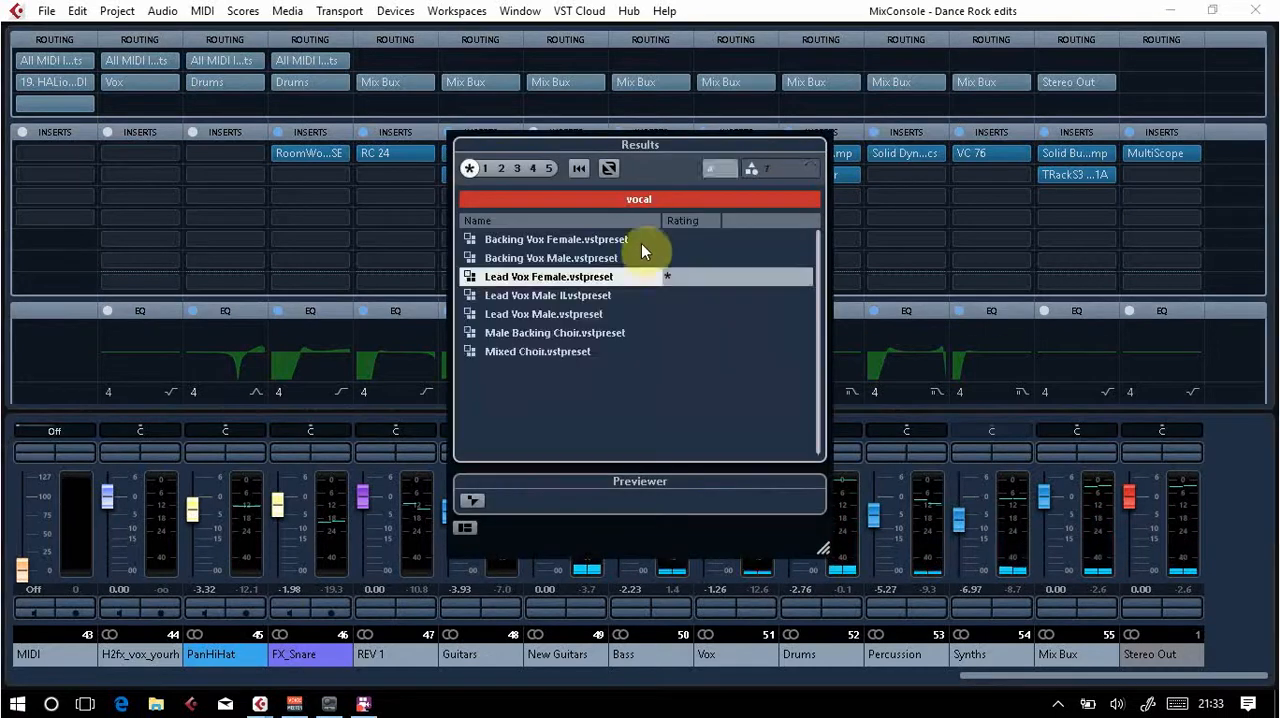
left_click(642, 198)
key("BackSpace")
type("lo")
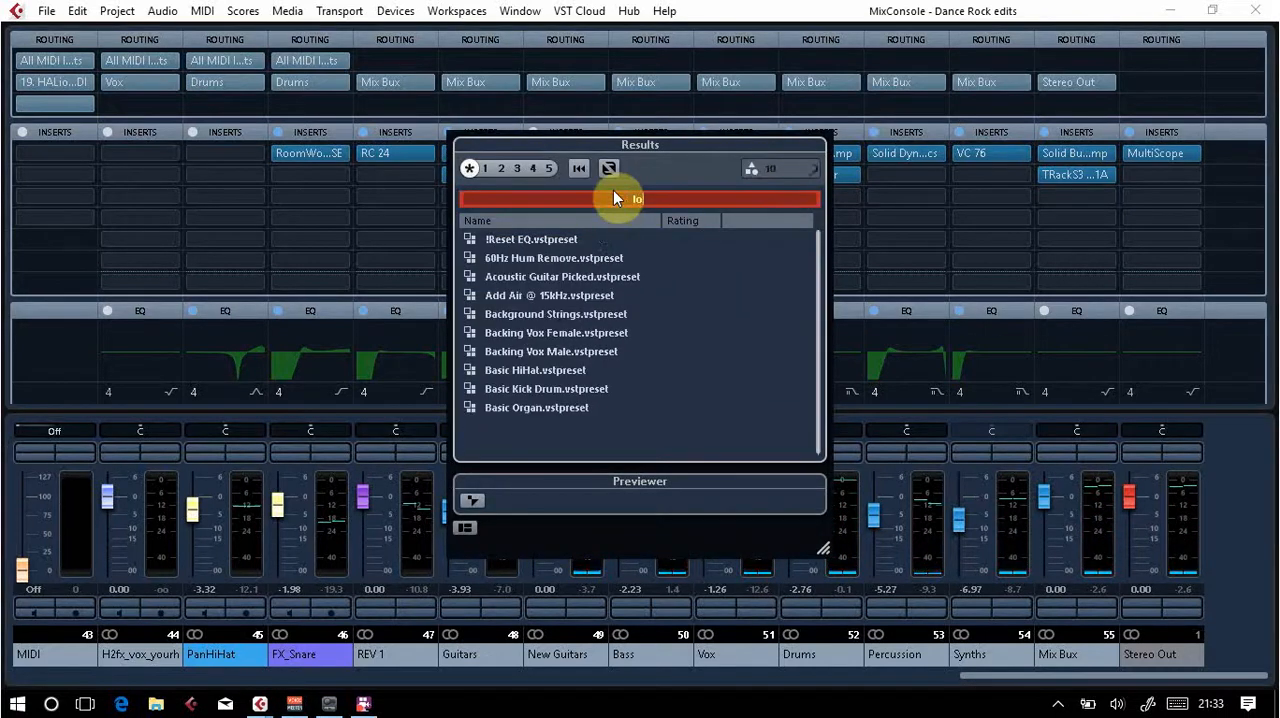
type("w")
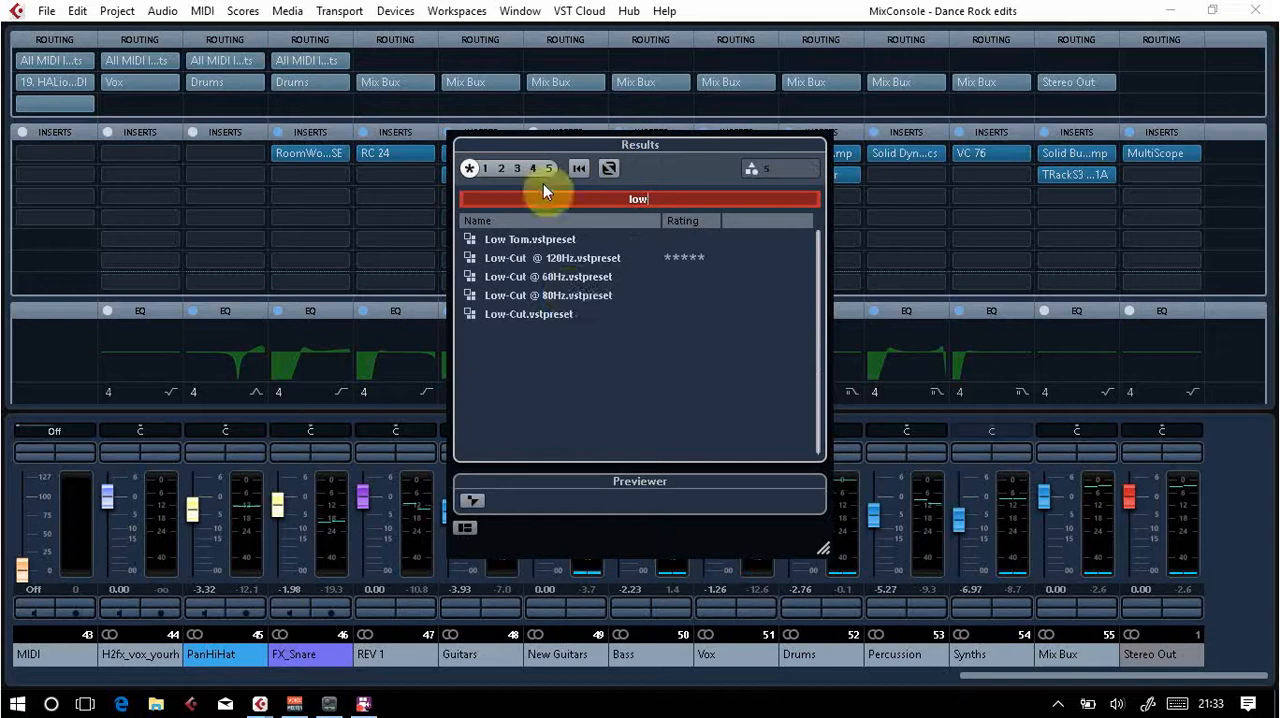
double_click(567, 258)
Step: Open the New Guitars channel's EQ curve and slightly lower the first band near 120 Hz
left_click(563, 326)
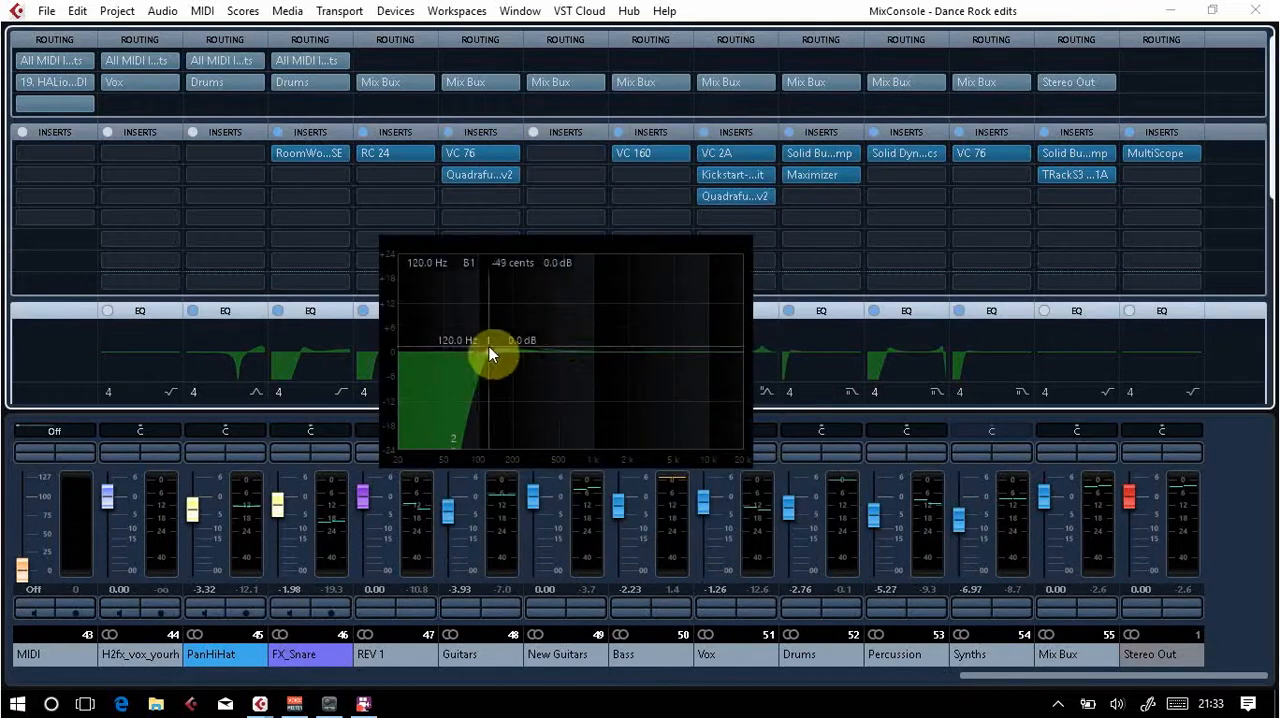
mouse_move(489, 348)
left_mouse_down()
mouse_move(475, 351)
mouse_move(449, 449)
mouse_move(486, 355)
left_mouse_up()
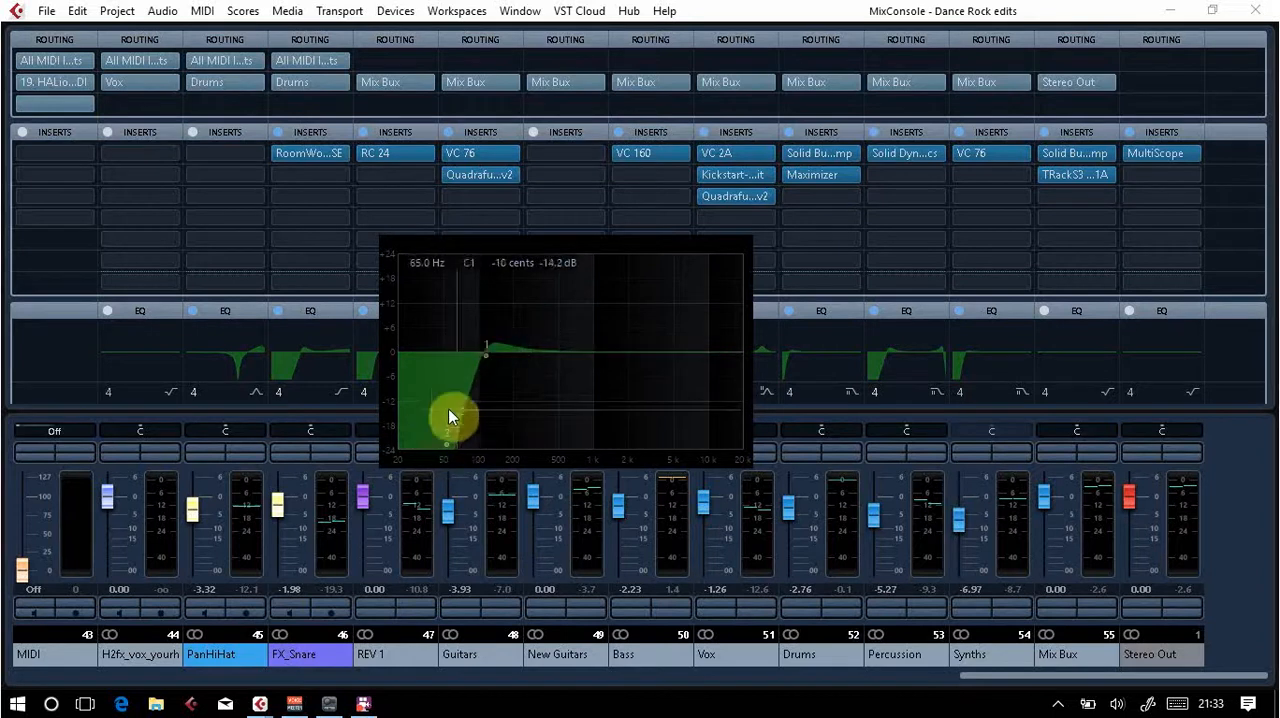
left_click(576, 364)
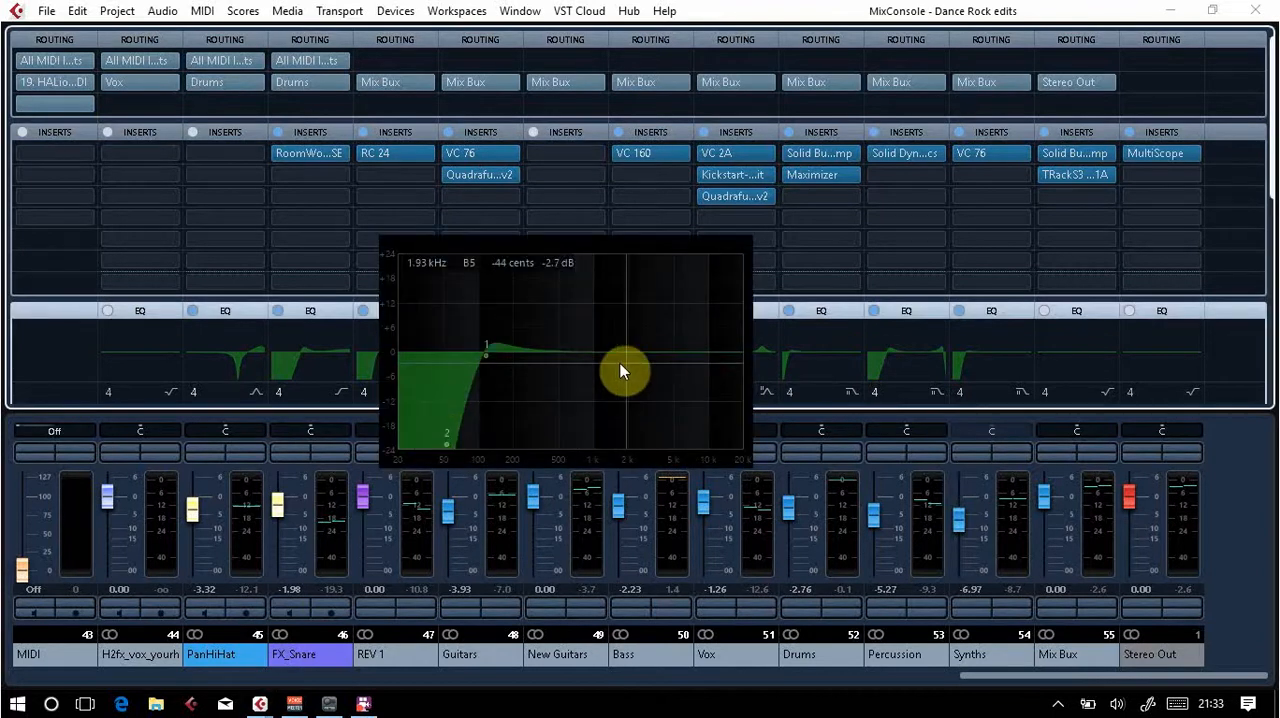
mouse_move(664, 352)
left_mouse_down()
mouse_move(666, 326)
mouse_move(666, 348)
left_mouse_up()
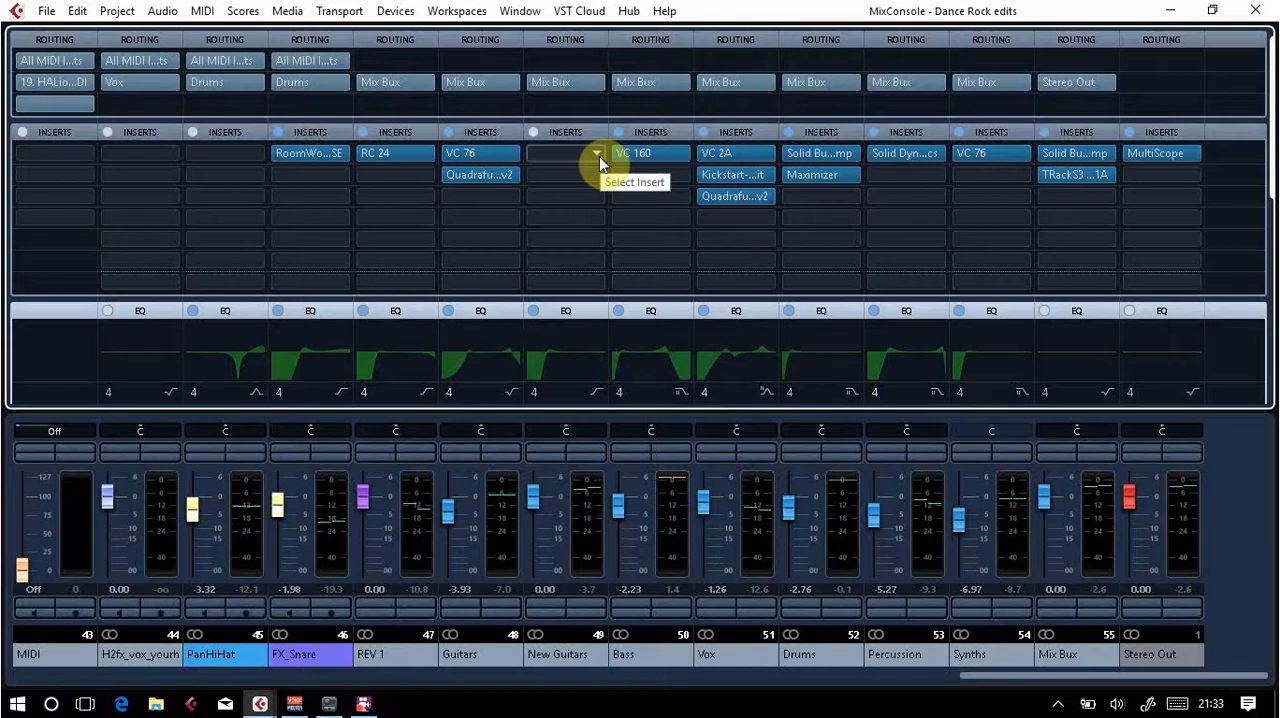
Step: Add the Compressor from the Dynamics effects to the first insert slot of the New Guitars channel
left_click(599, 156)
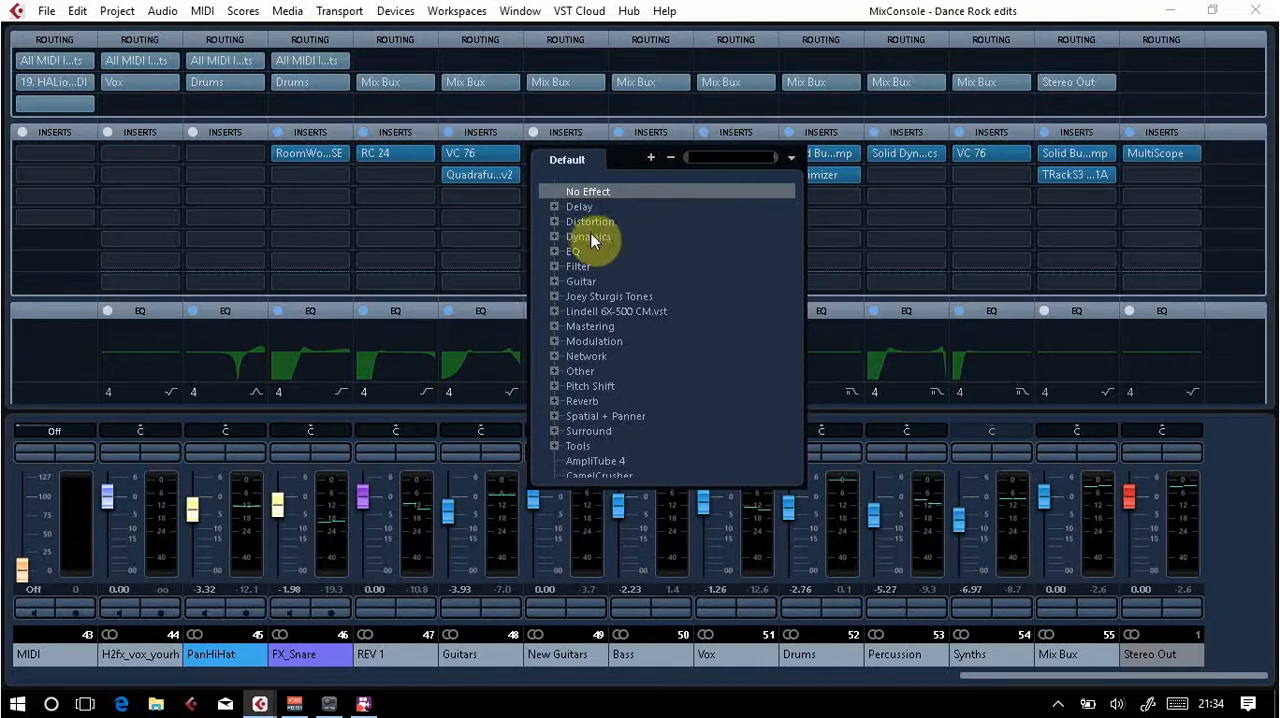
left_click(555, 236)
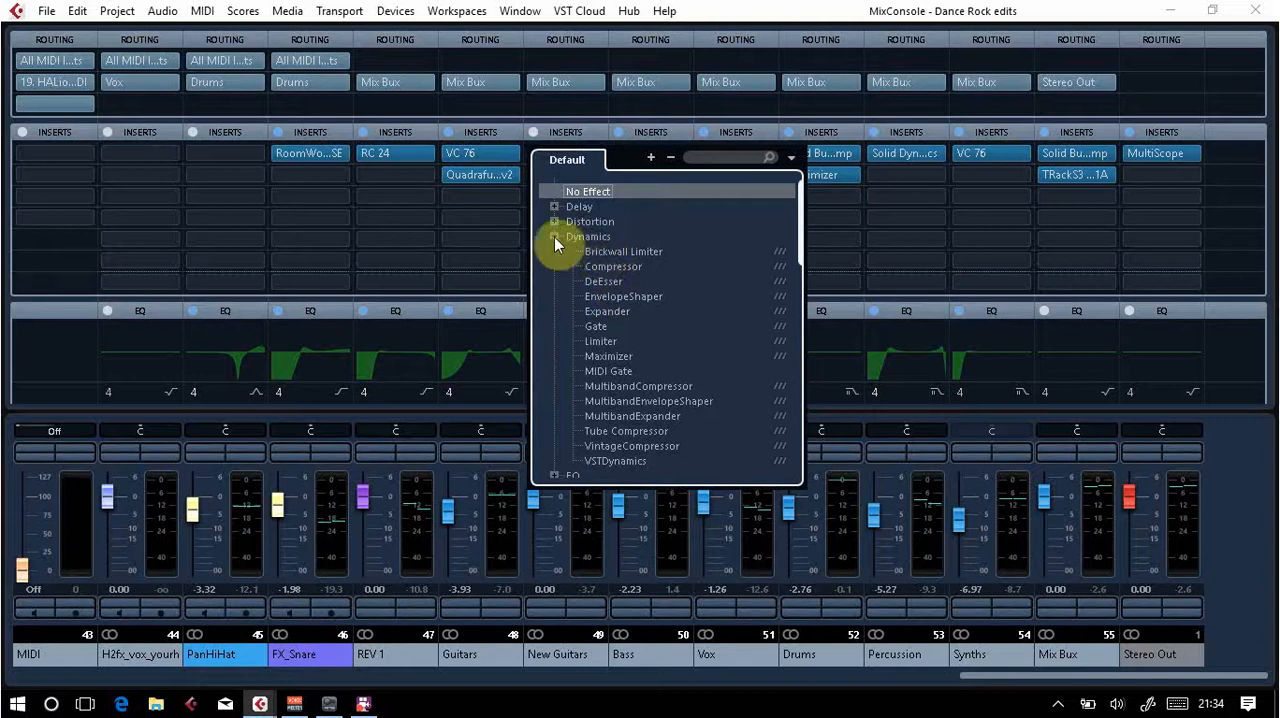
left_click(554, 237)
left_click(552, 236)
left_click(614, 267)
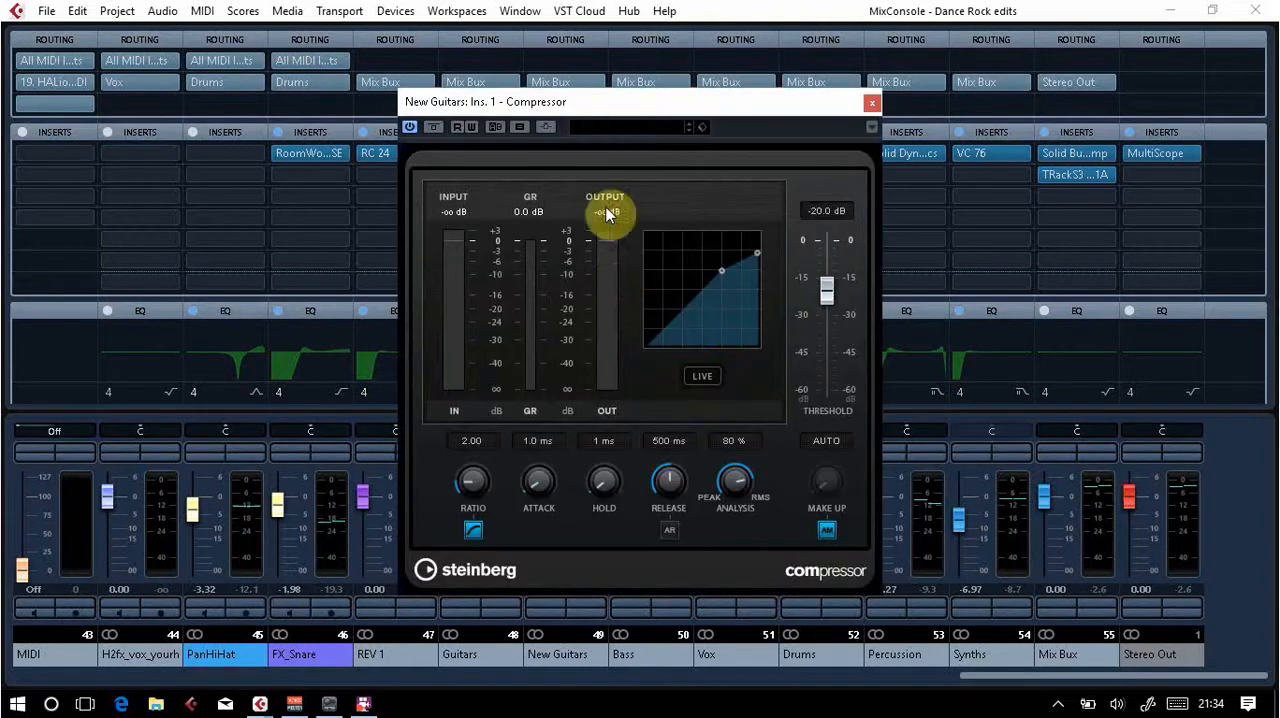
Step: Search the New Guitars Compressor's presets for "guitar", load Clean Rhythm Guitar, and play the project to audition it
left_click(616, 124)
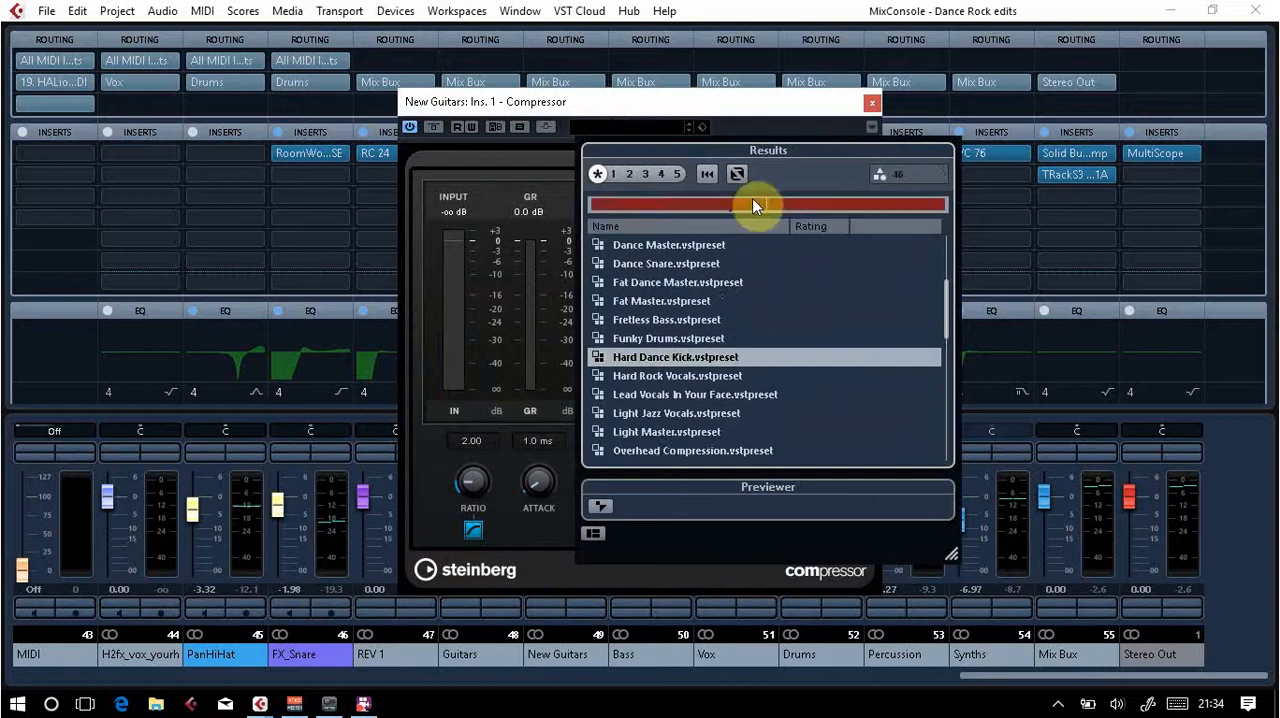
type("elec")
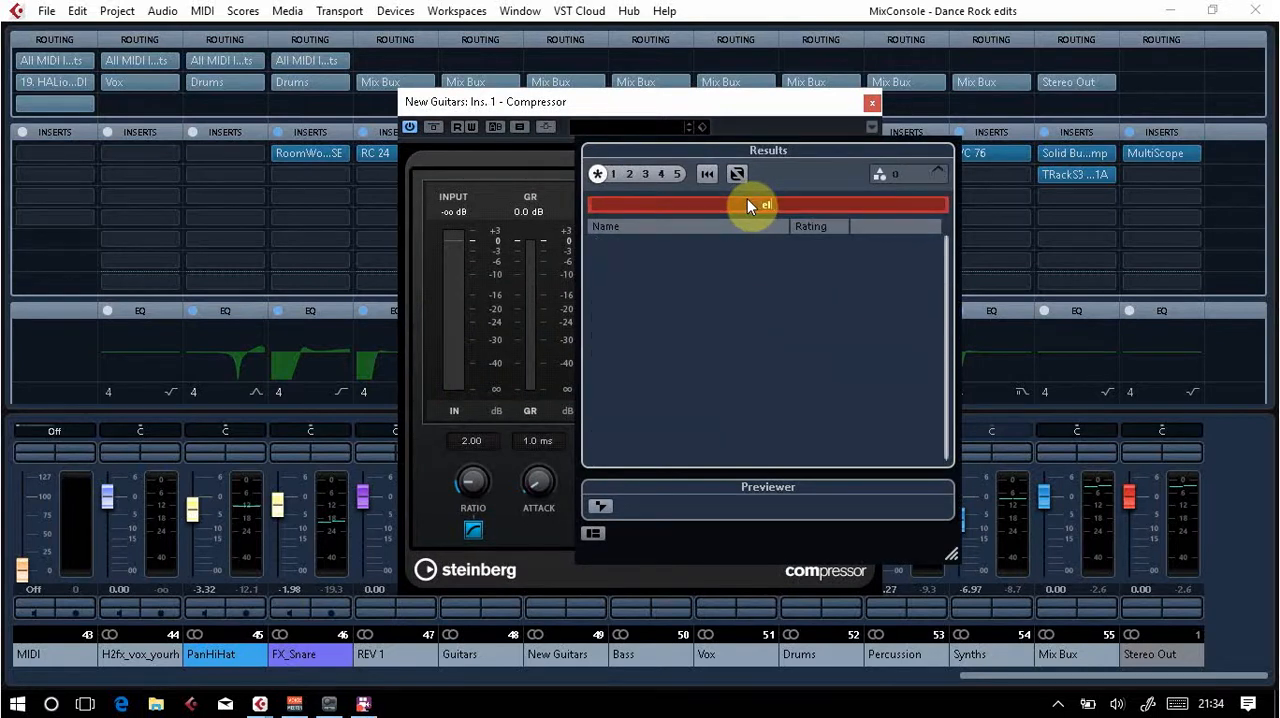
key("BackSpace")
key("BackSpace")
key("BackSpace")
key("BackSpace")
type("guitar")
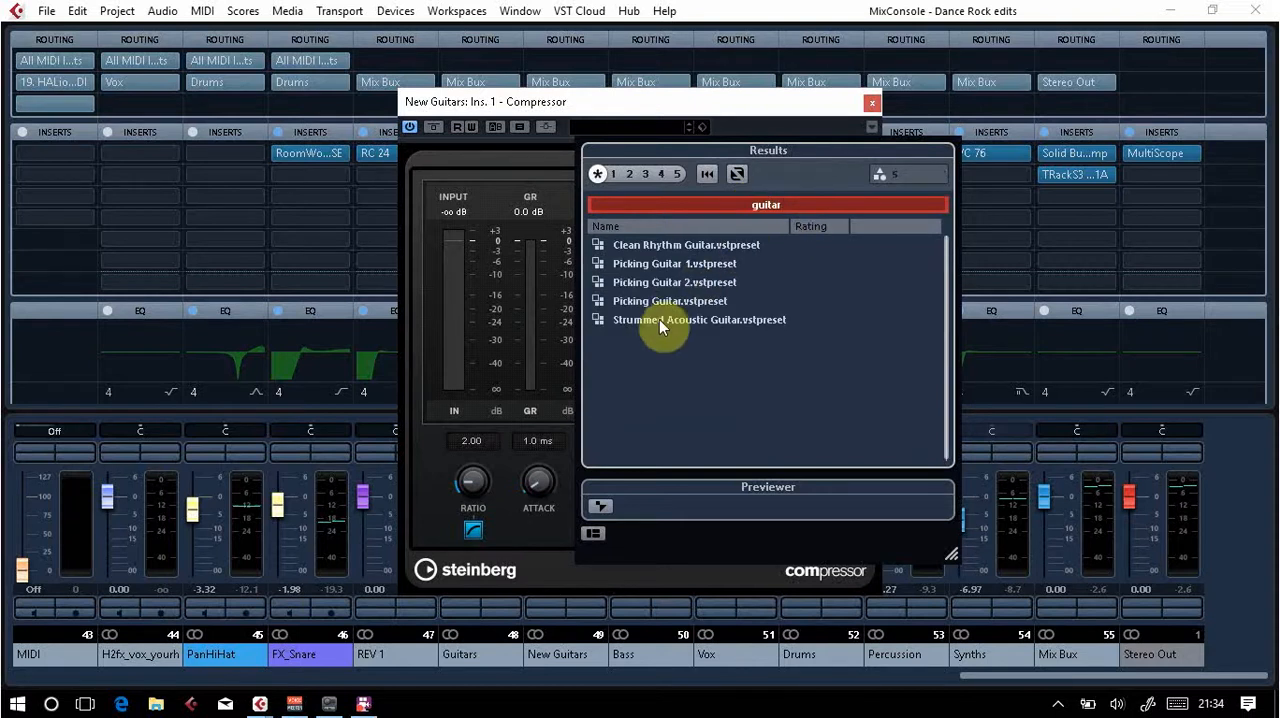
left_click(655, 247)
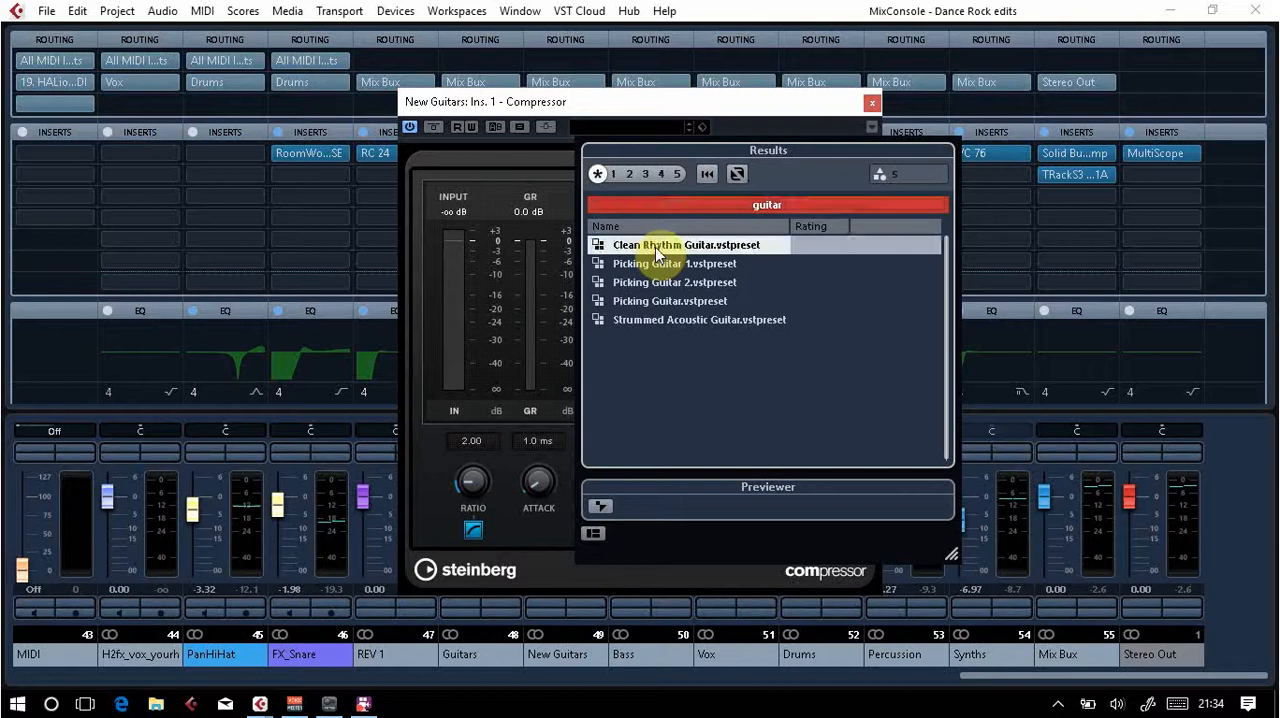
left_click(655, 247)
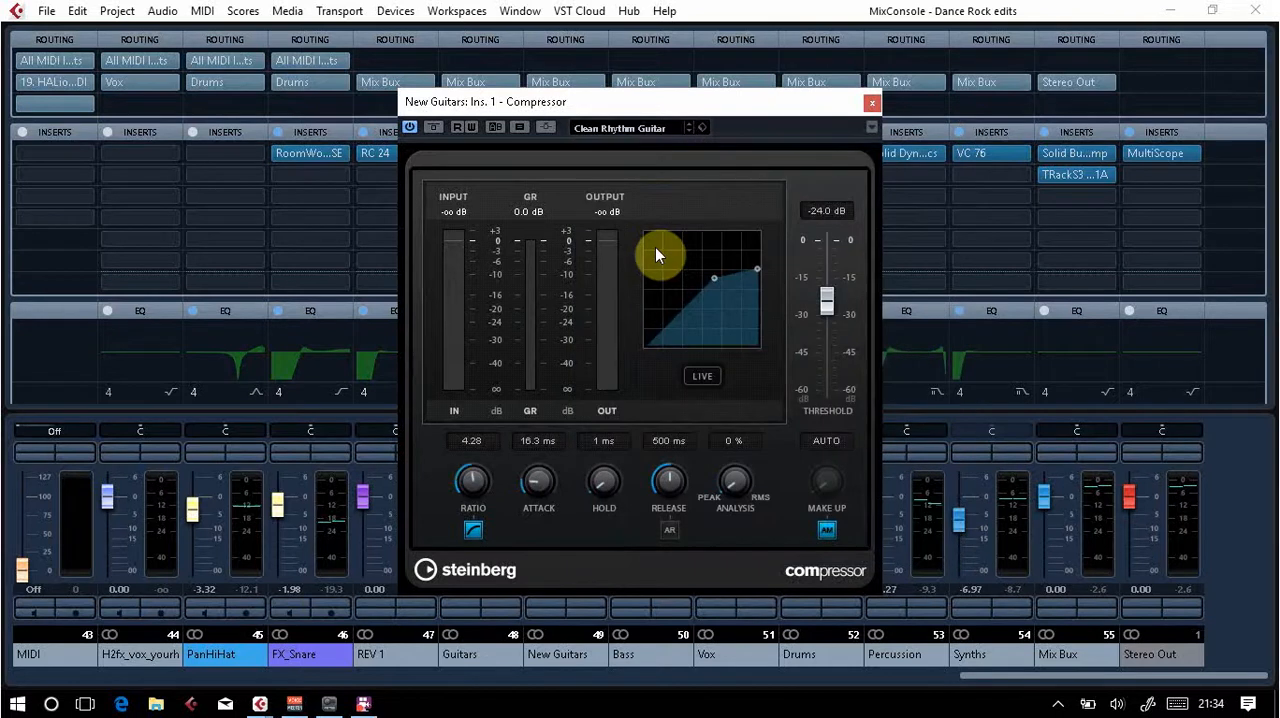
key("space")
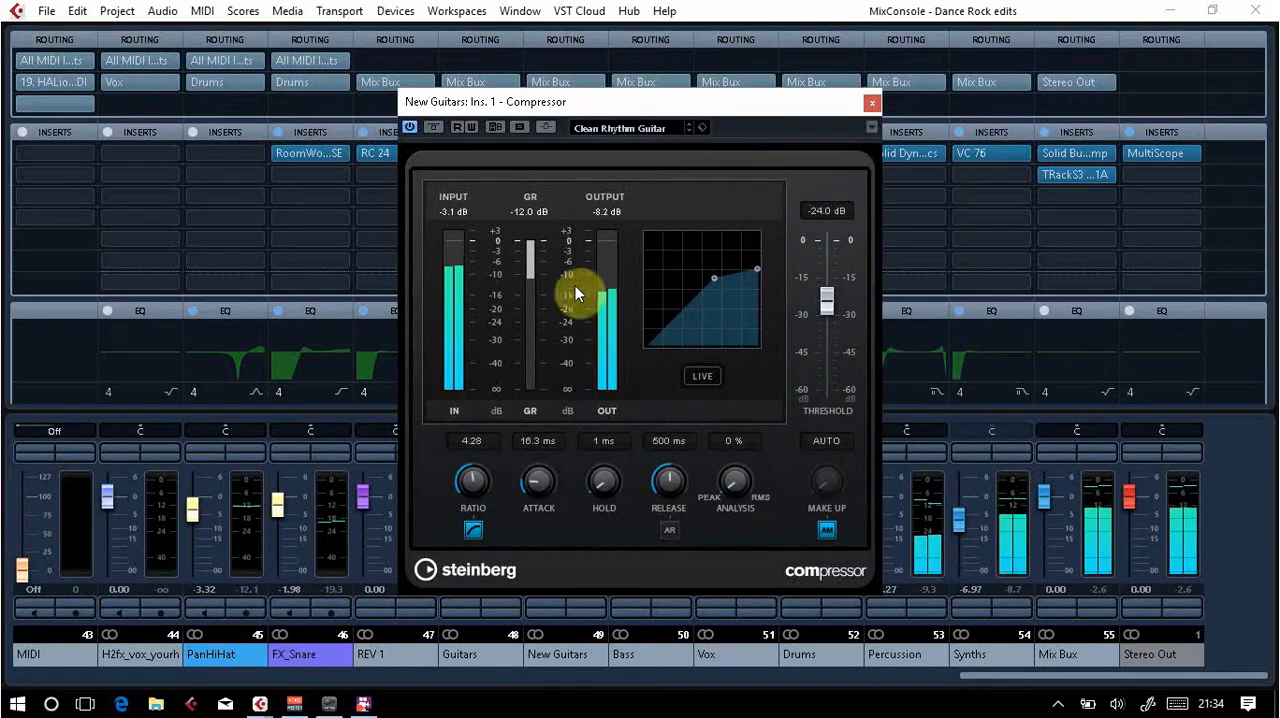
left_click(872, 103)
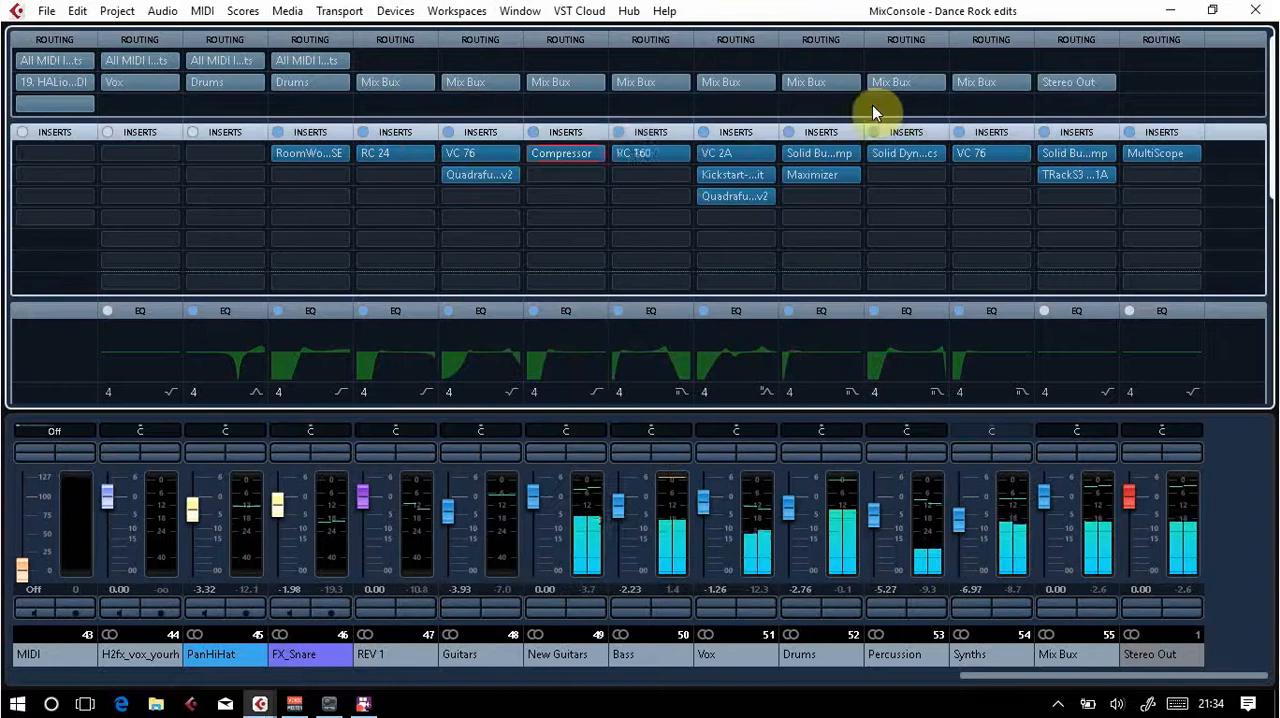
Step: Replace the Compressor in the New Guitars channel's first insert slot with the DeEsser, discarding the Compressor's changes
left_click(599, 153)
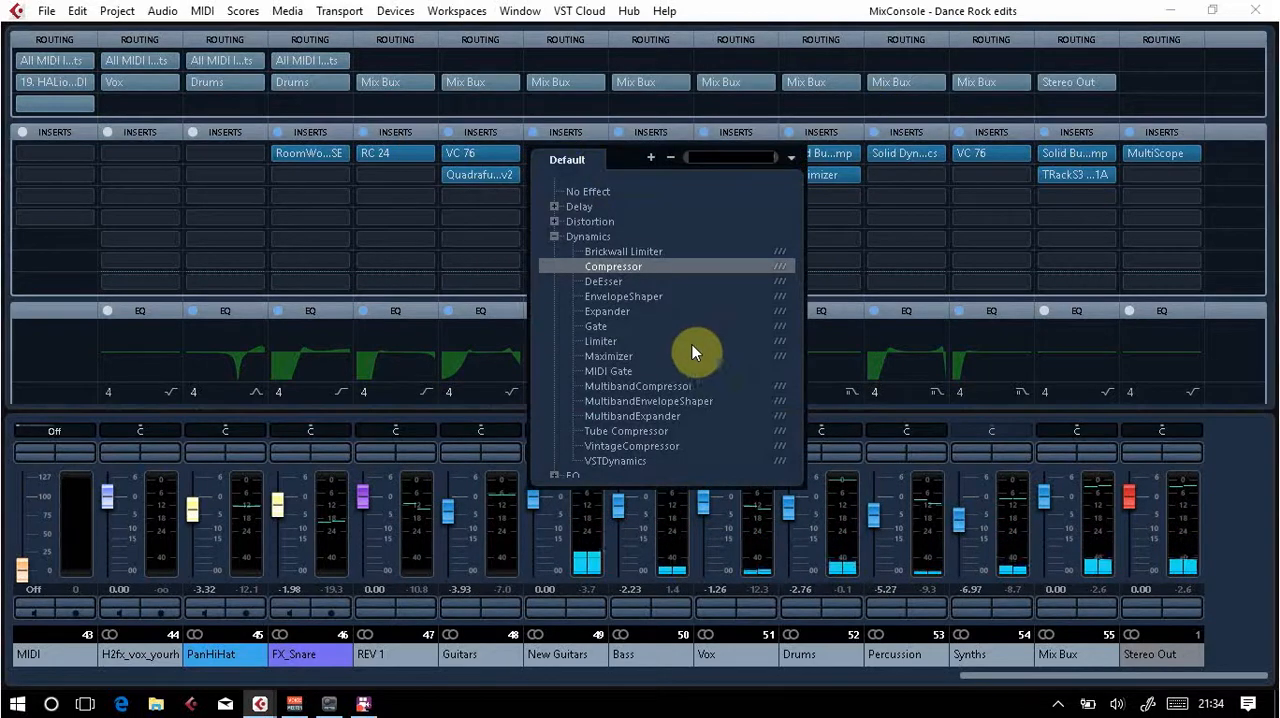
left_click(616, 283)
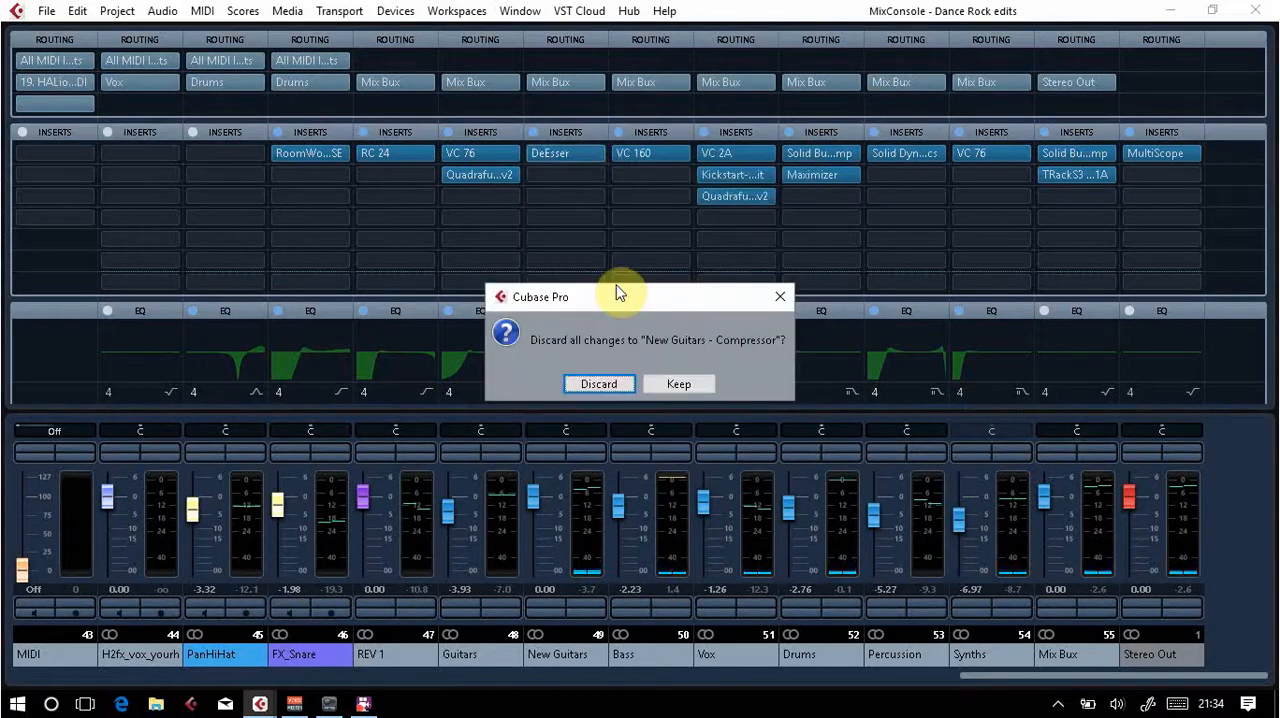
left_click(598, 384)
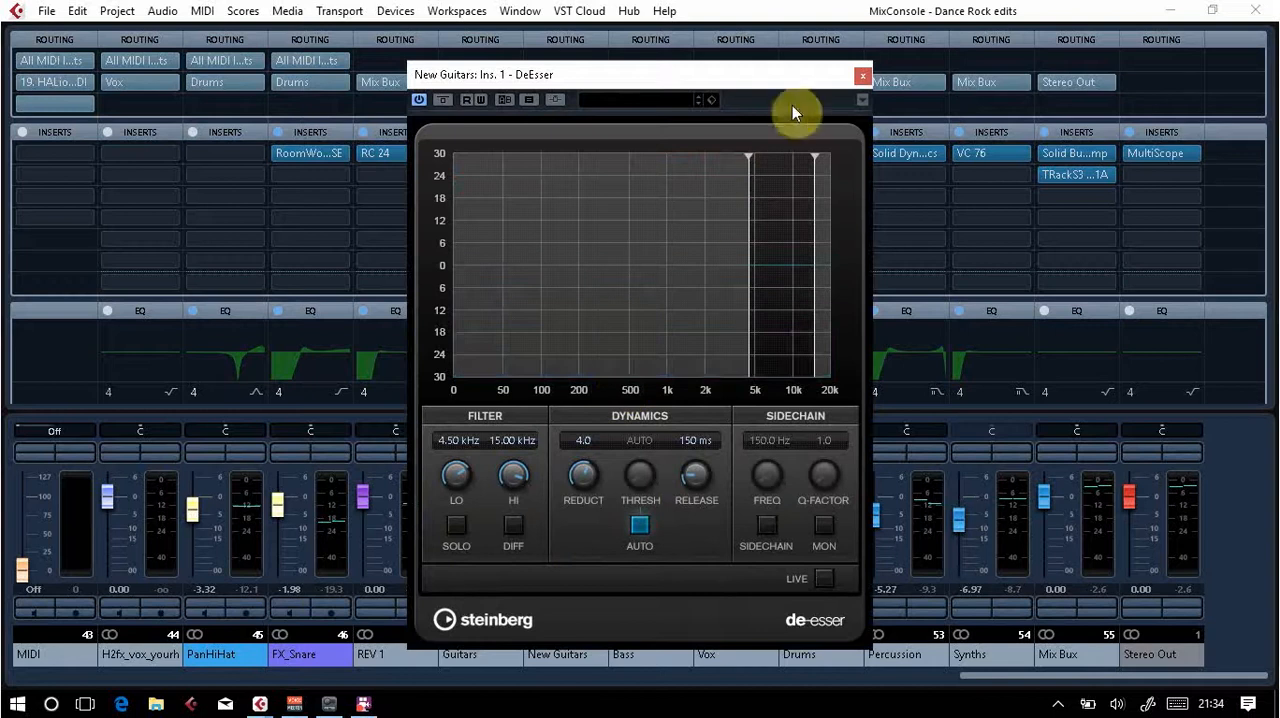
left_click(862, 75)
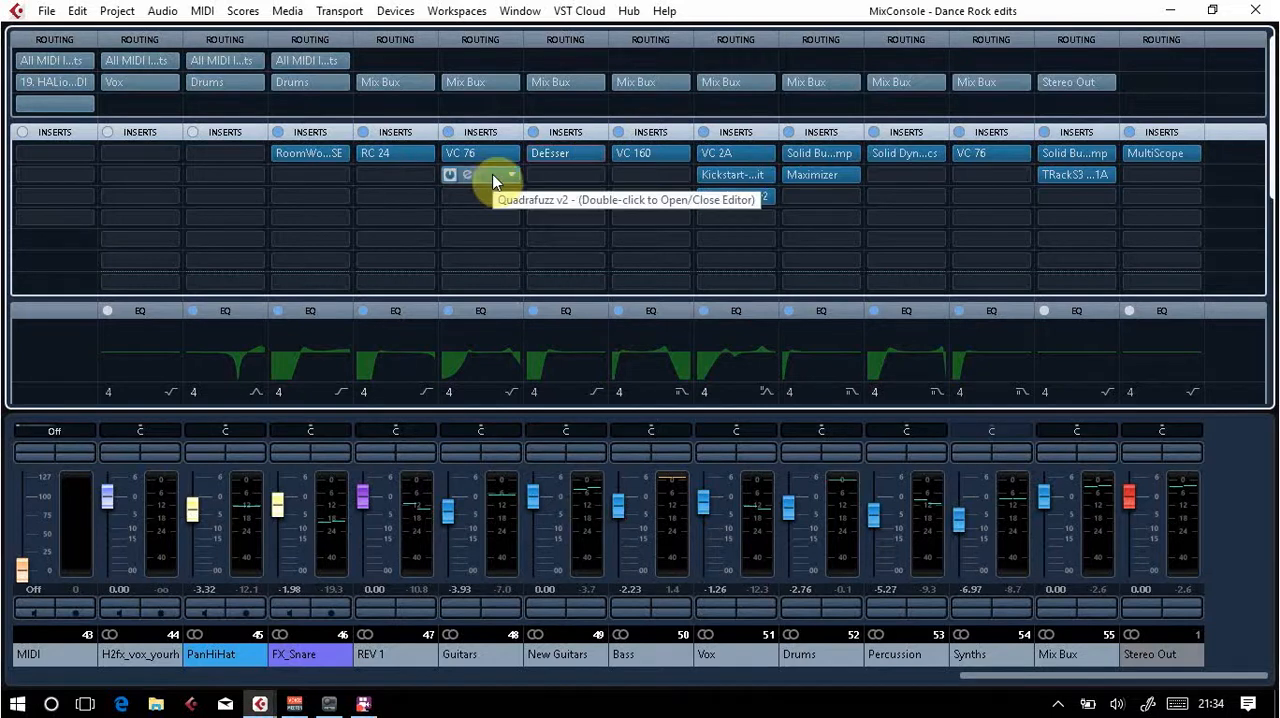
Step: Replace the DeEsser on the New Guitars channel with the Tube Compressor and load its AM Elec Gtr Clean 2 preset, found by searching "guitar"
left_click(595, 156)
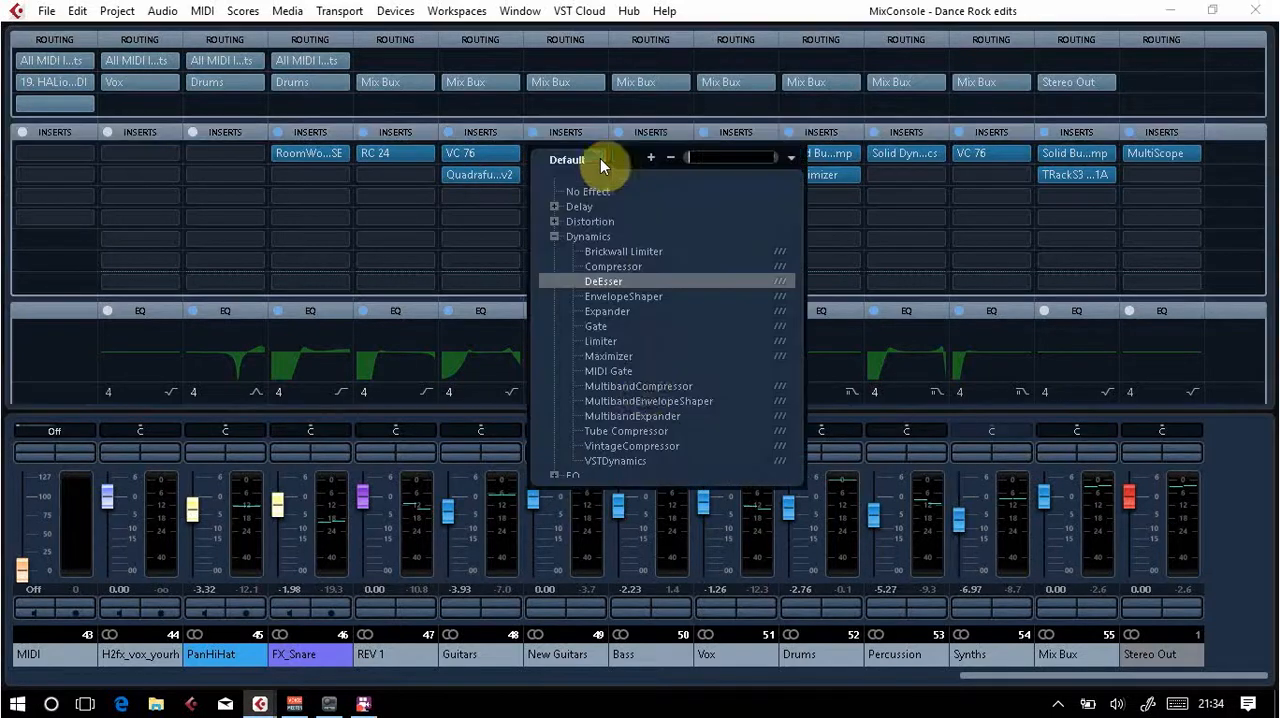
left_click(646, 430)
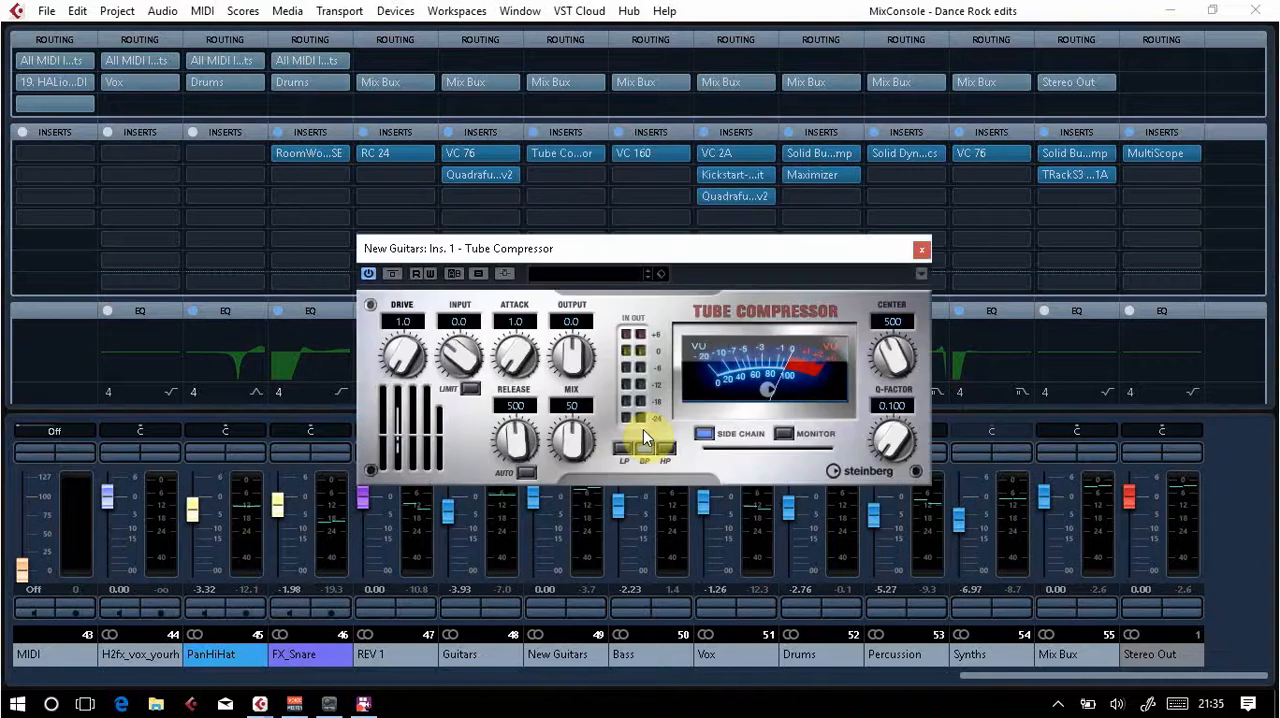
left_click(590, 278)
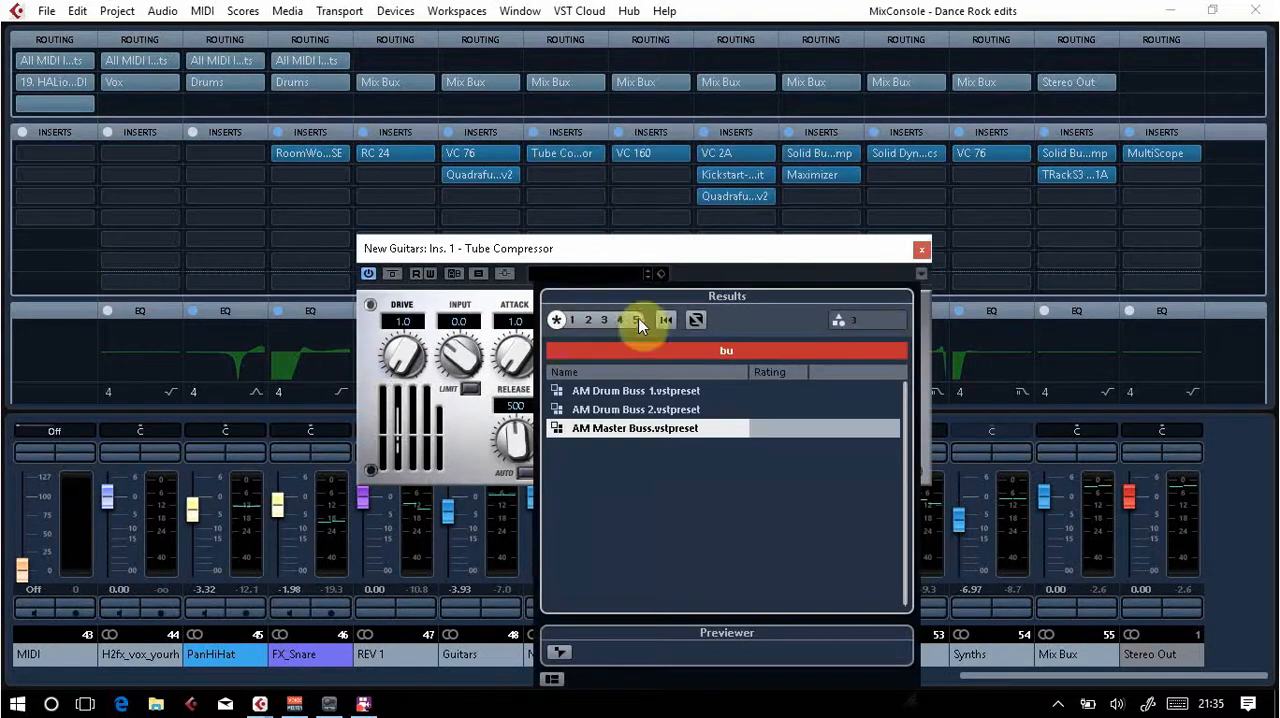
left_click(724, 355)
type("gtr")
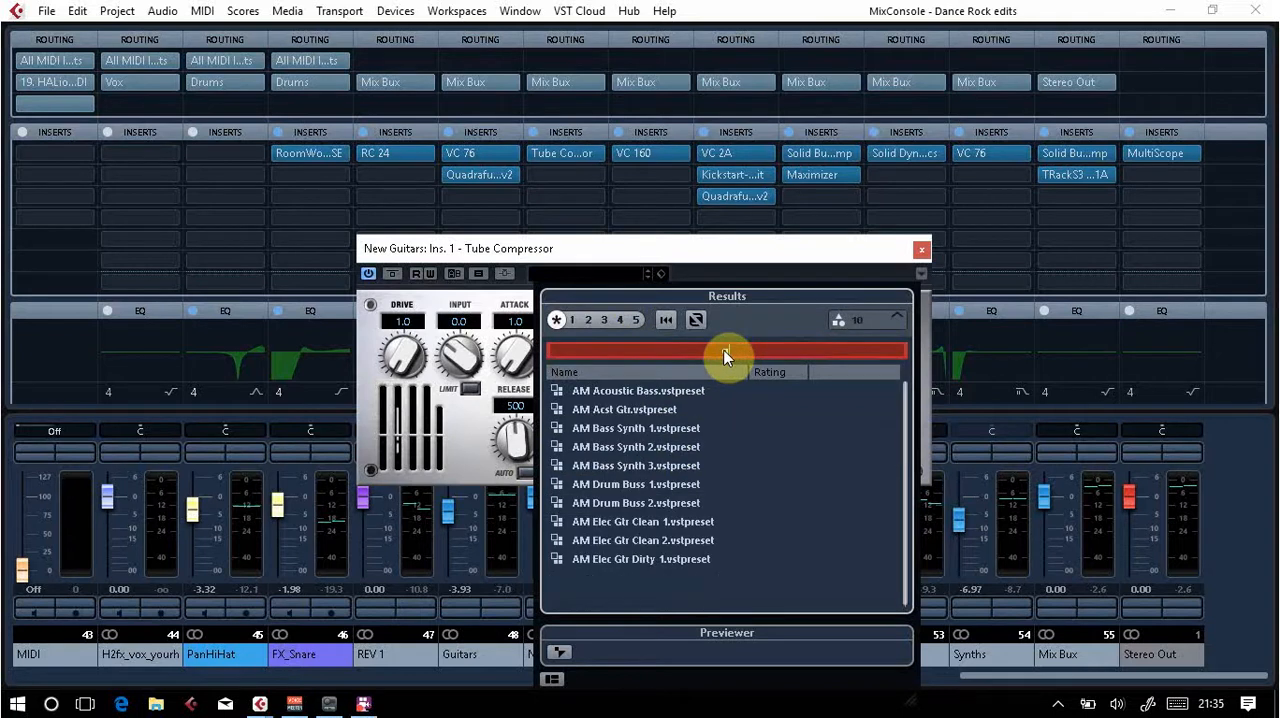
key("BackSpace")
key("BackSpace")
type("uitar")
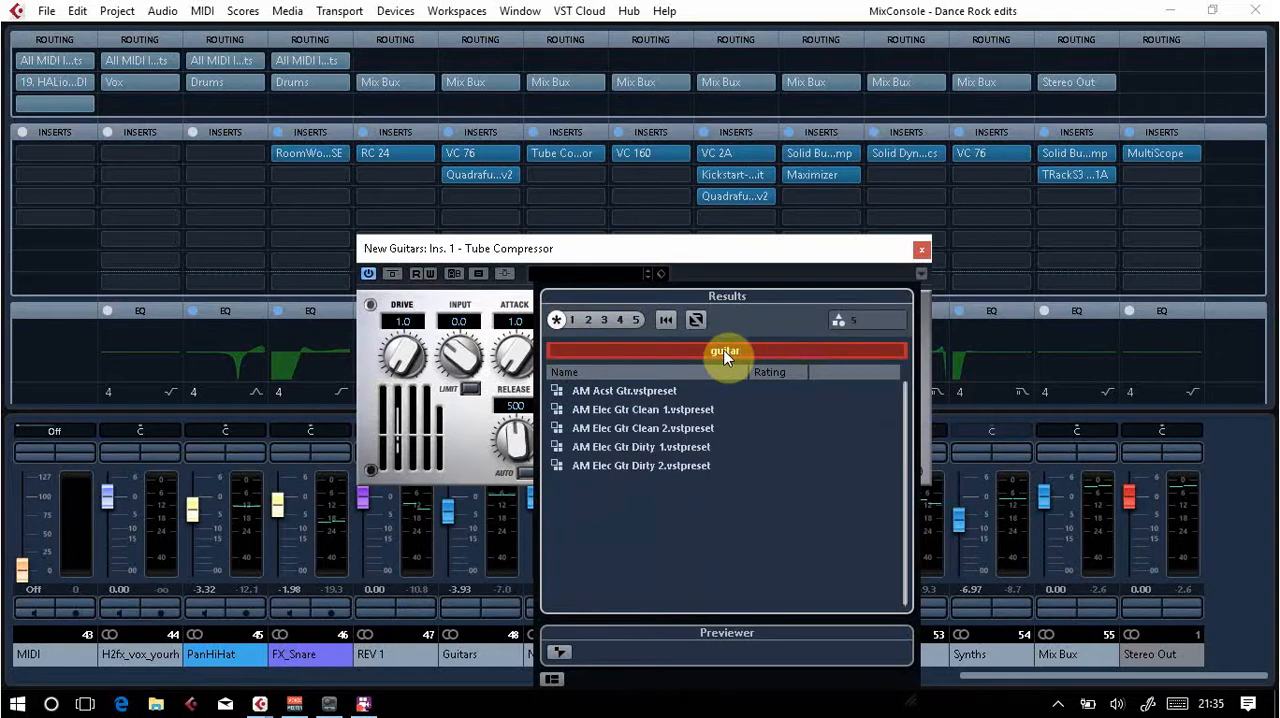
double_click(614, 428)
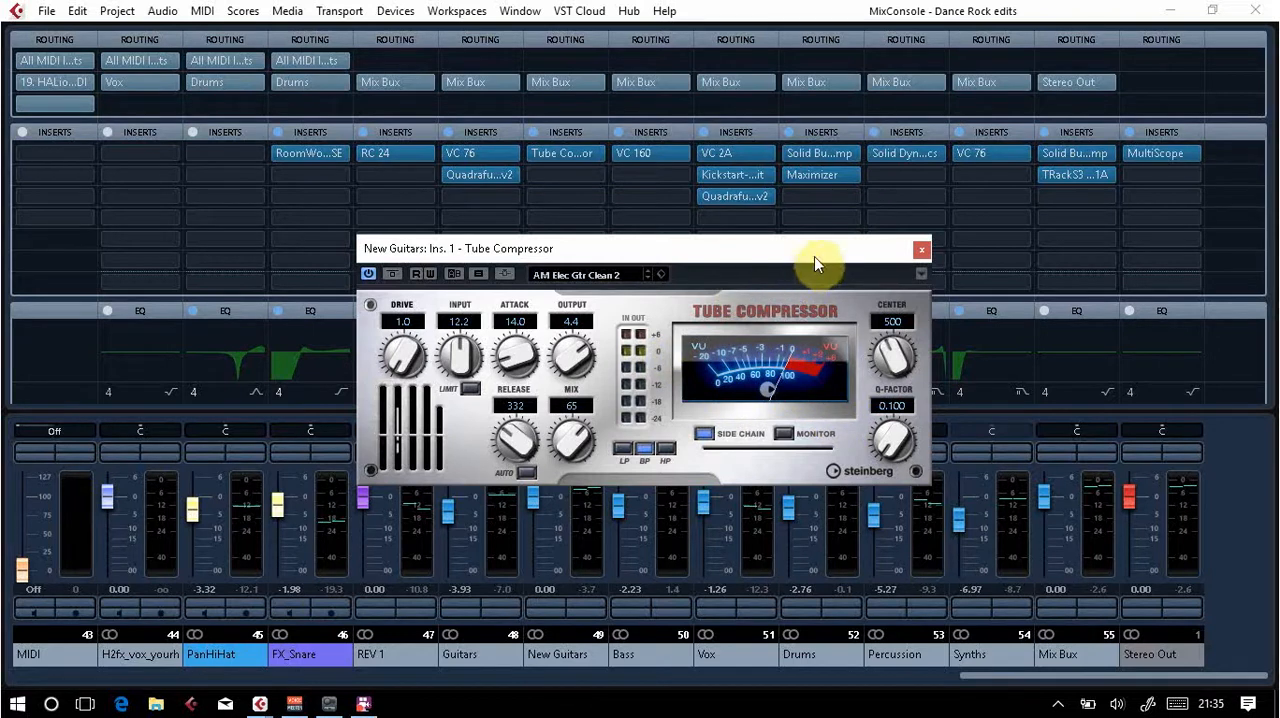
Step: Audition the Tube Compressor during playback, close its editor, and lower the New Guitars channel fader to -5.64 dB
key("space")
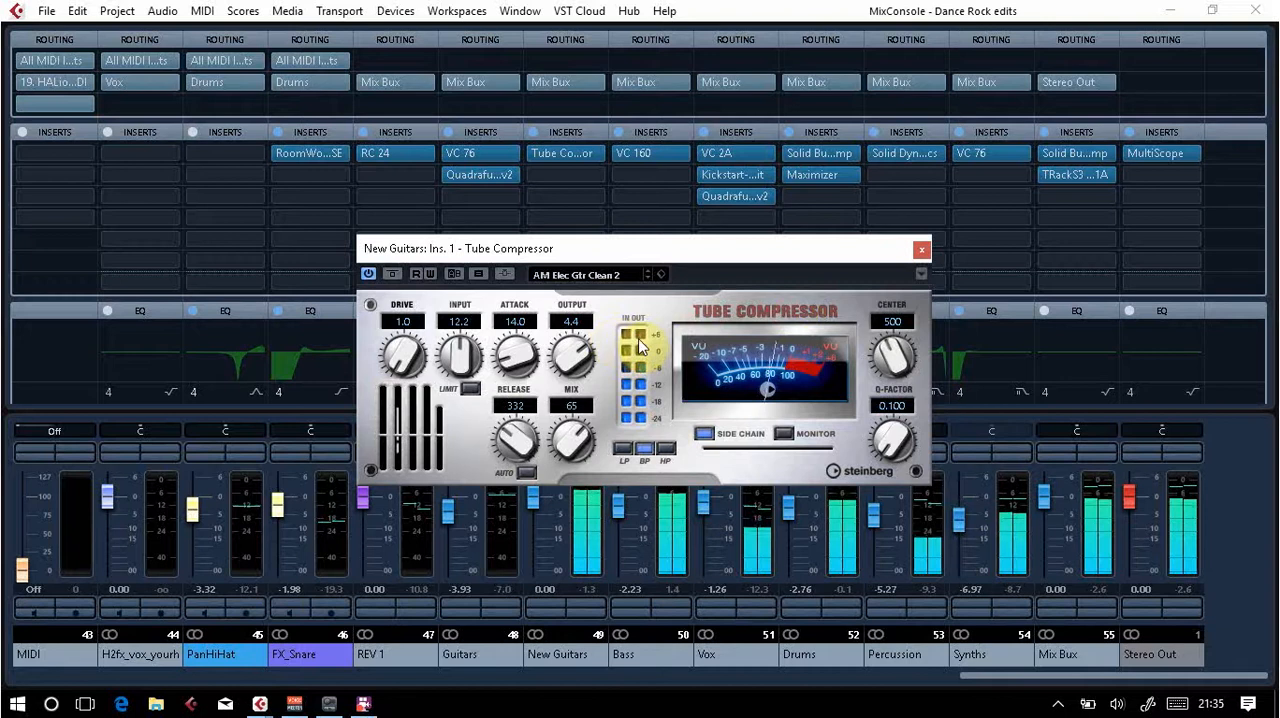
left_click(922, 250)
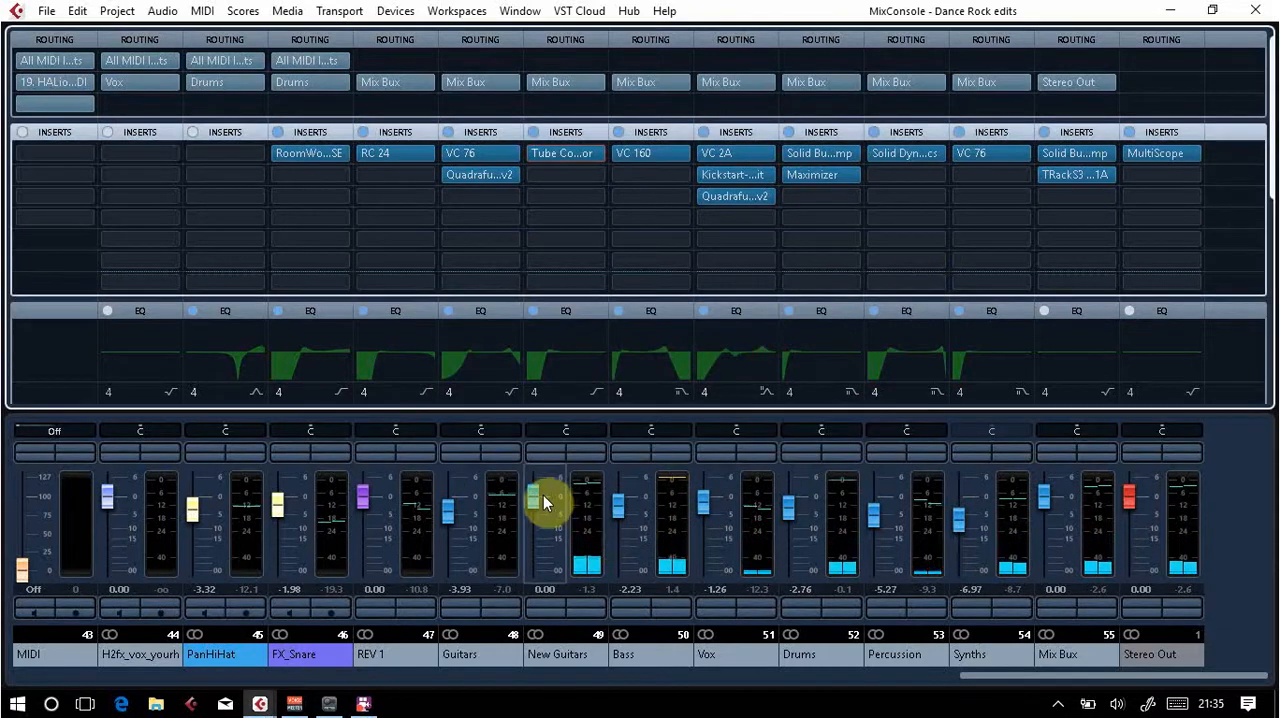
left_click_drag(543, 495, 544, 506)
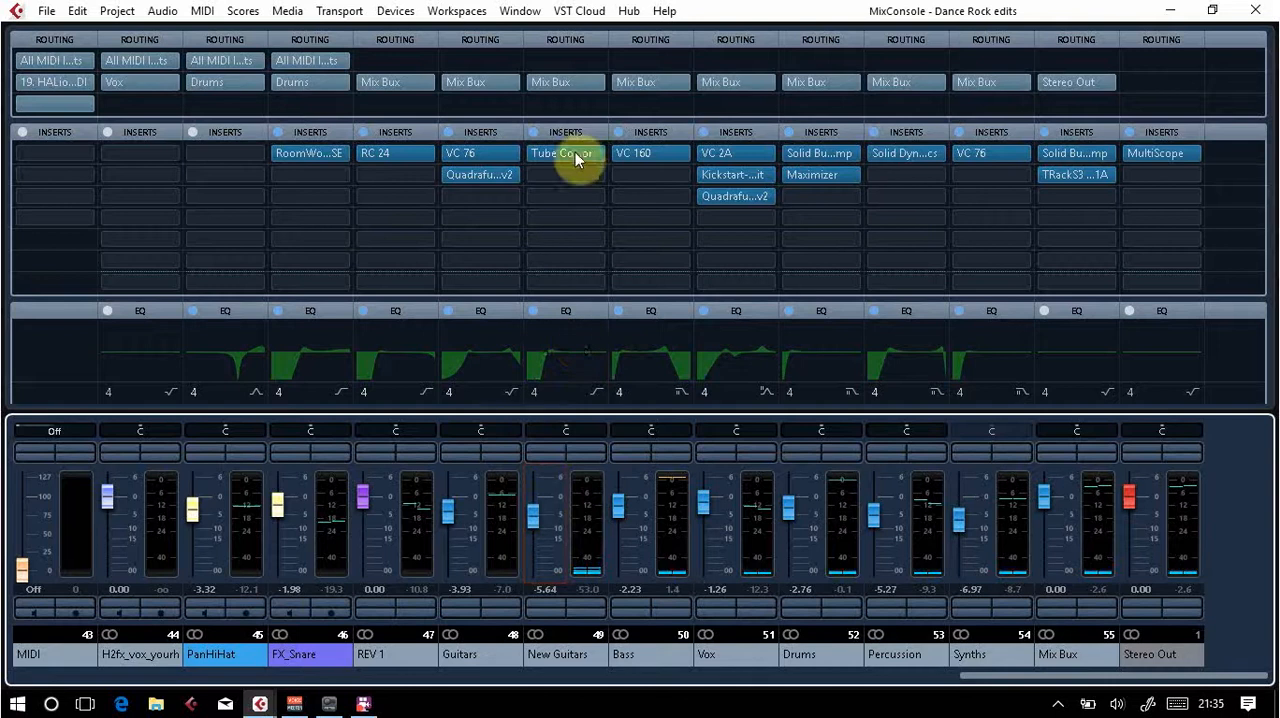
Step: Try a send to REV 1 on the New Guitars channel at -25.9 dB and remove it by setting No Bus
left_click_drag(1266, 186, 1154, 429)
left_click(600, 325)
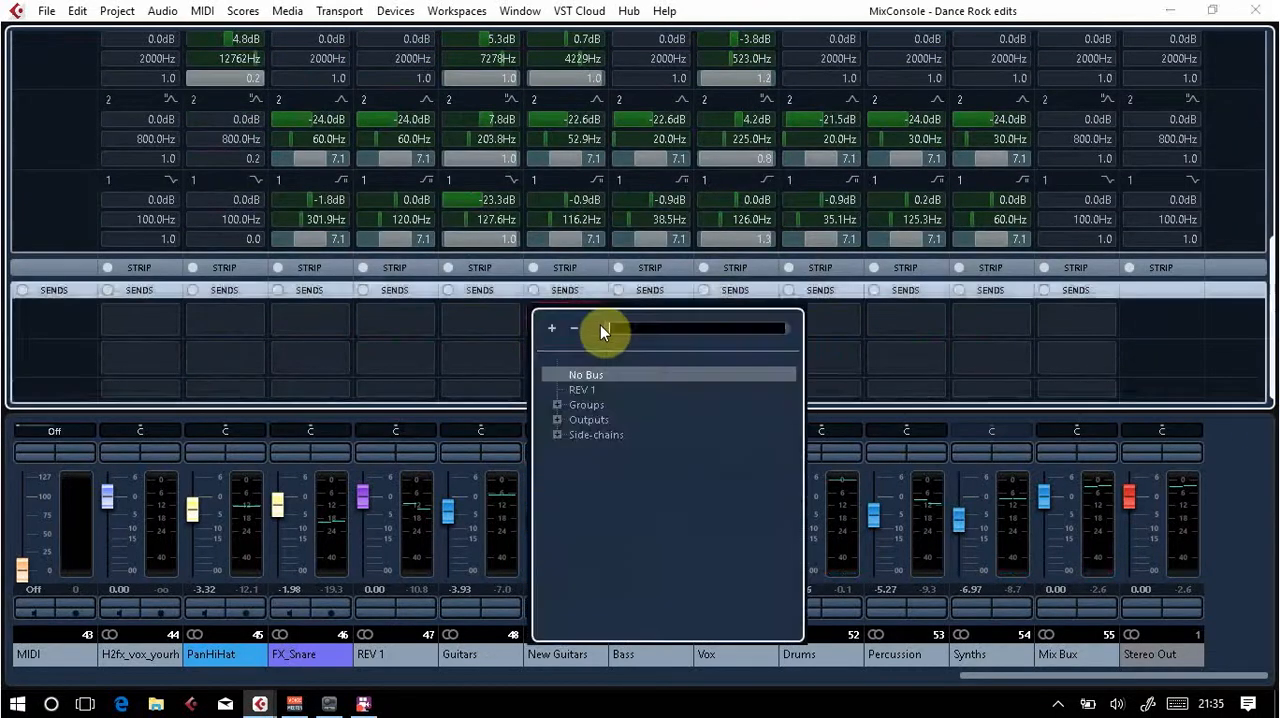
left_click(584, 391)
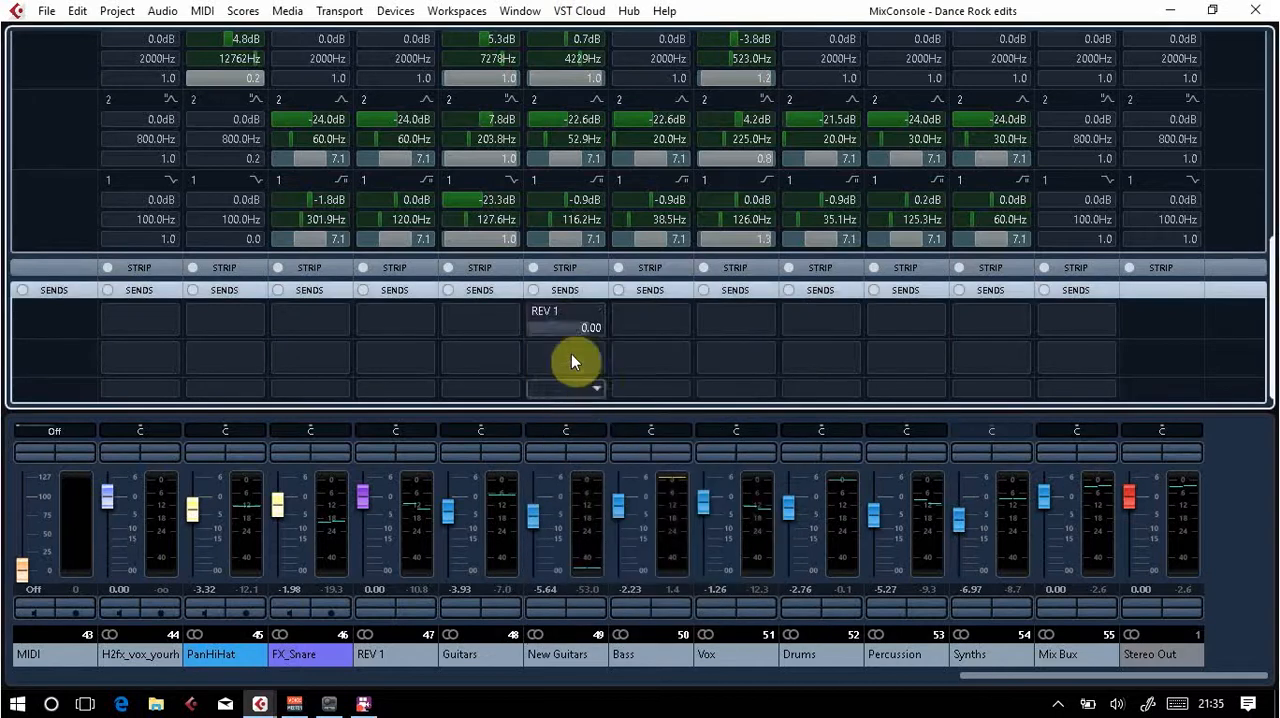
mouse_move(571, 337)
left_mouse_down()
mouse_move(520, 328)
mouse_move(568, 330)
mouse_move(525, 330)
mouse_move(551, 330)
left_mouse_up()
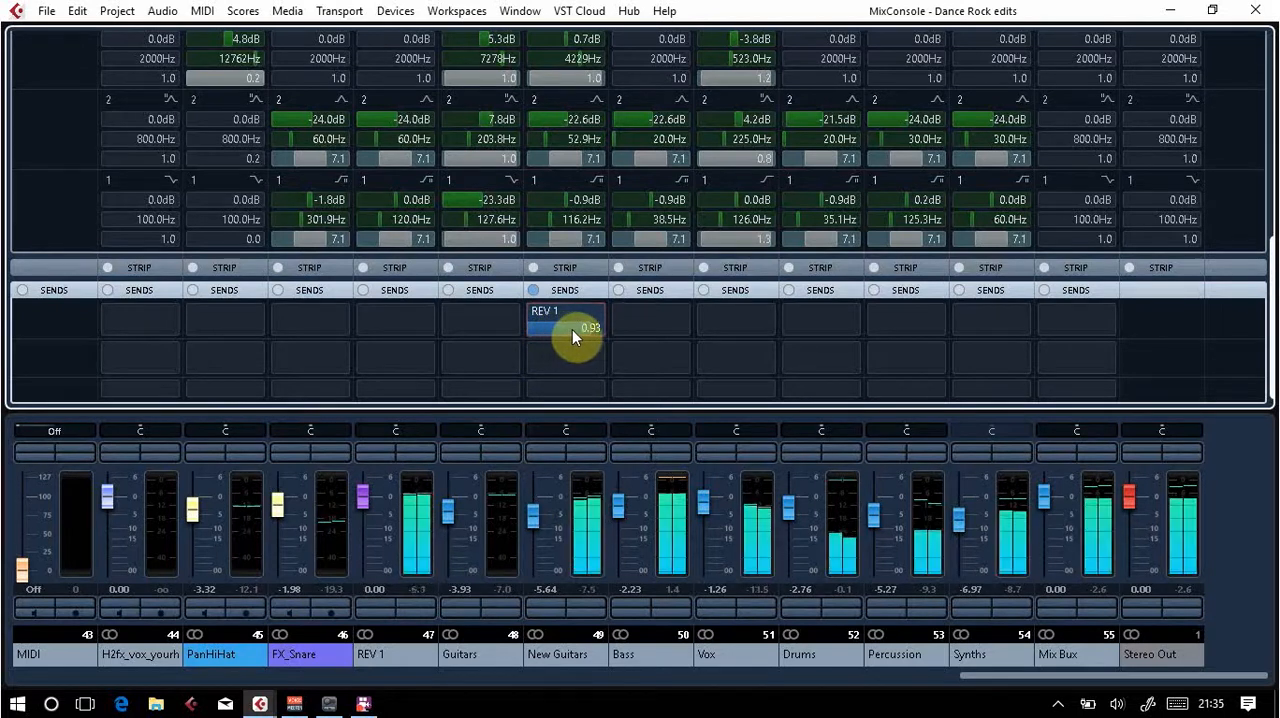
left_click_drag(572, 329, 533, 333)
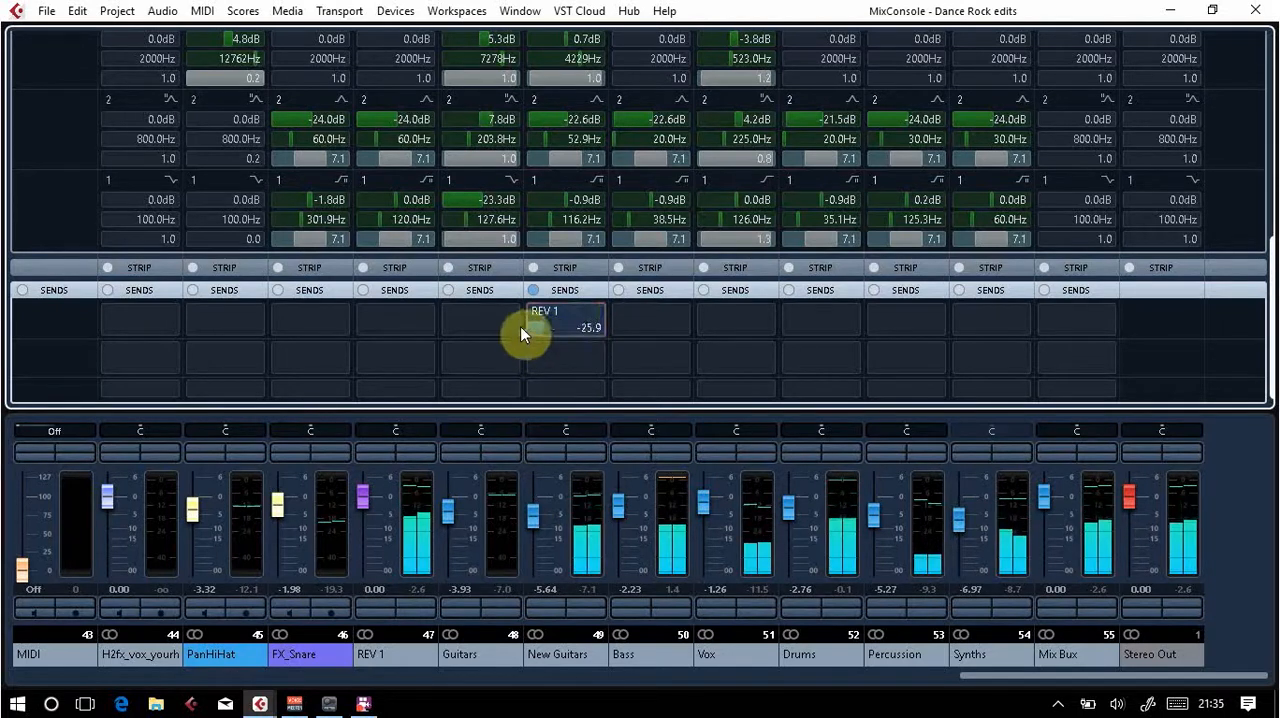
left_click(597, 314)
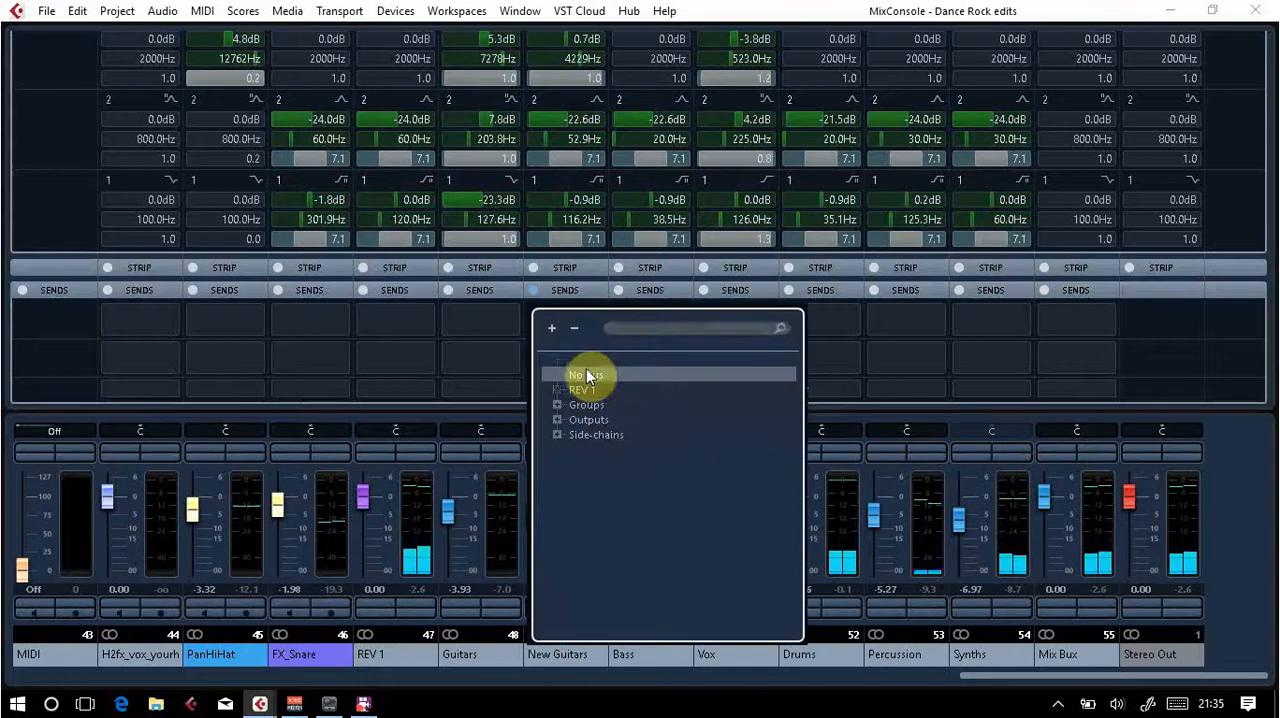
left_click(586, 372)
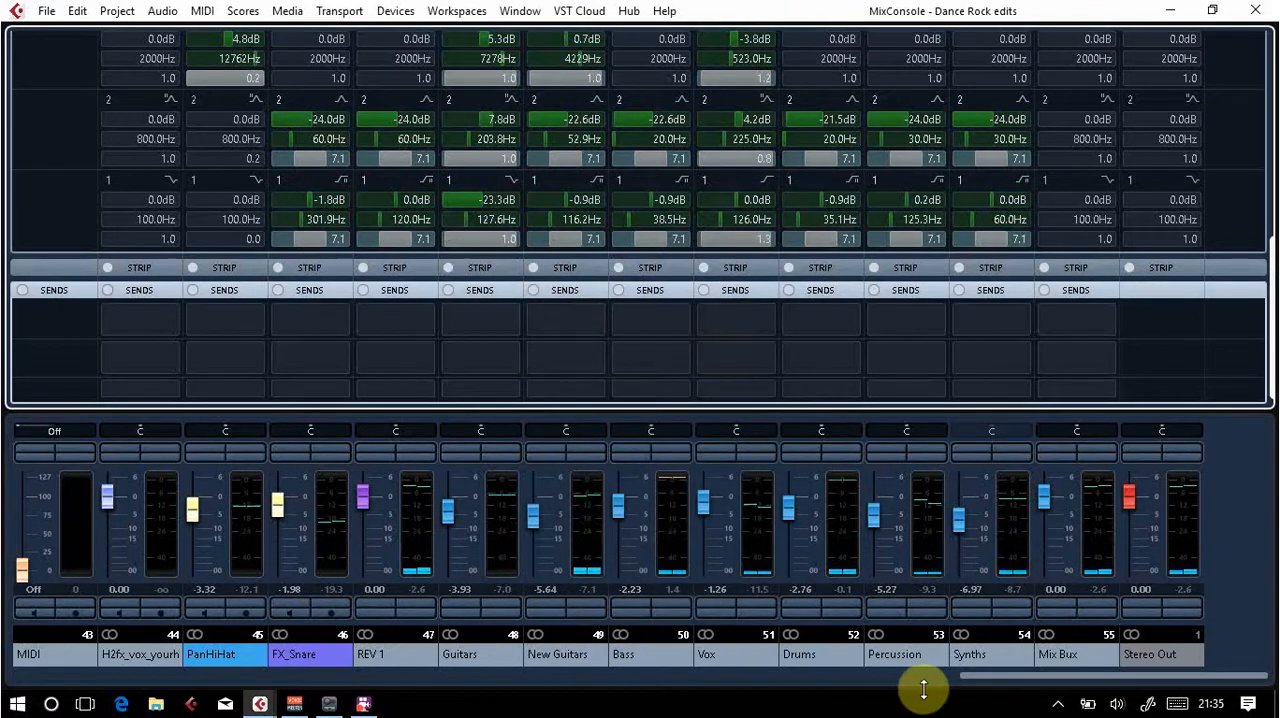
Step: Reopen the MixConsole and review the guitar tracks' routing to New Guitars and the group channels' routing and inserts
left_click(1255, 10)
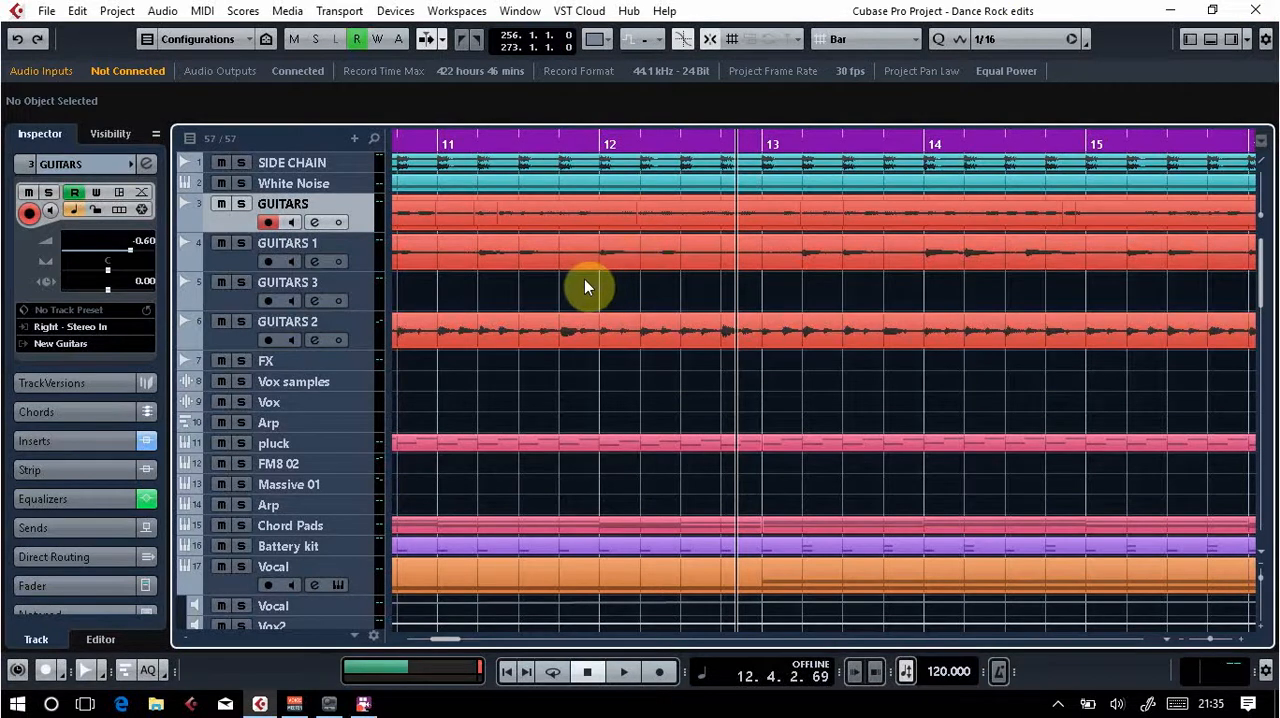
key("F3")
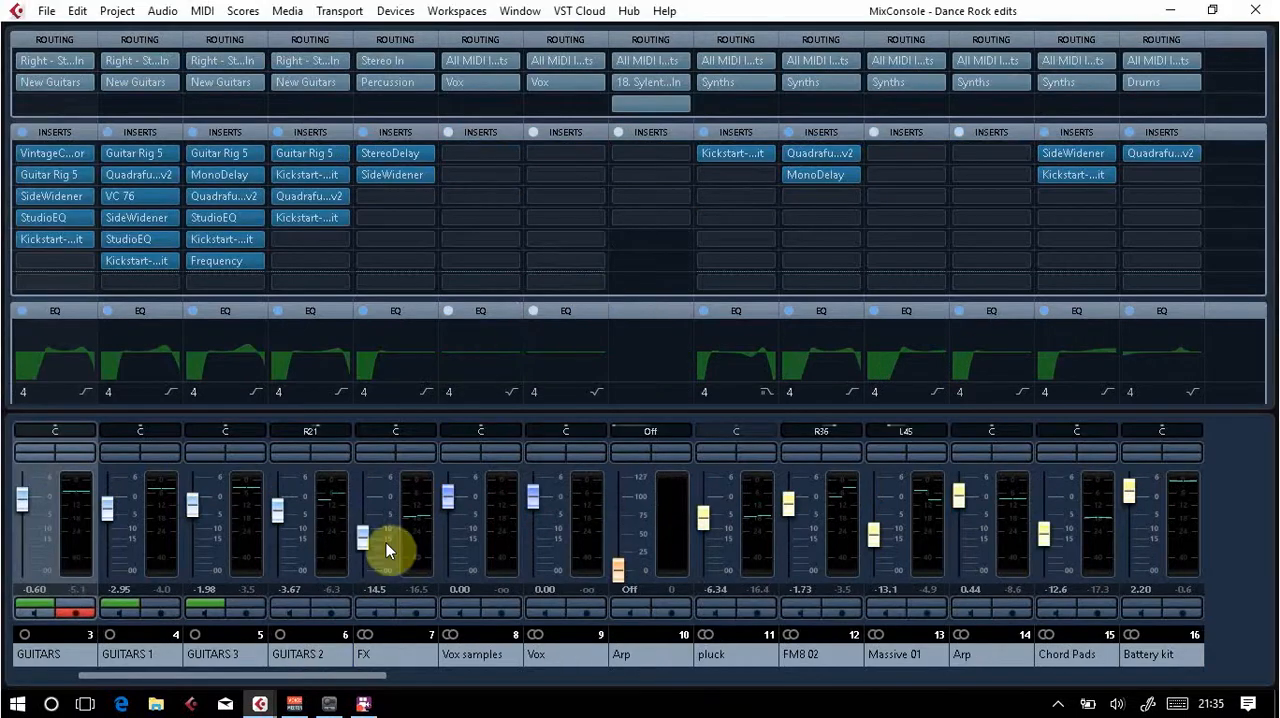
left_click_drag(347, 677, 1251, 672)
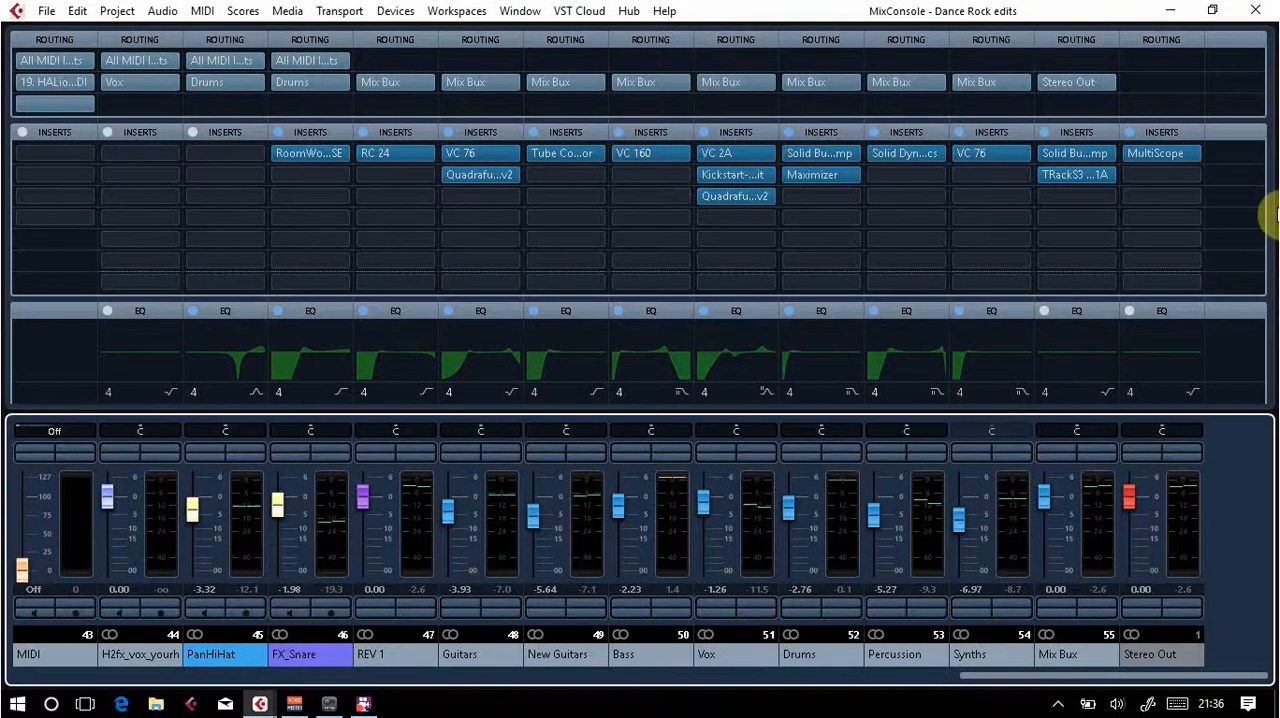
left_click_drag(1266, 186, 1268, 158)
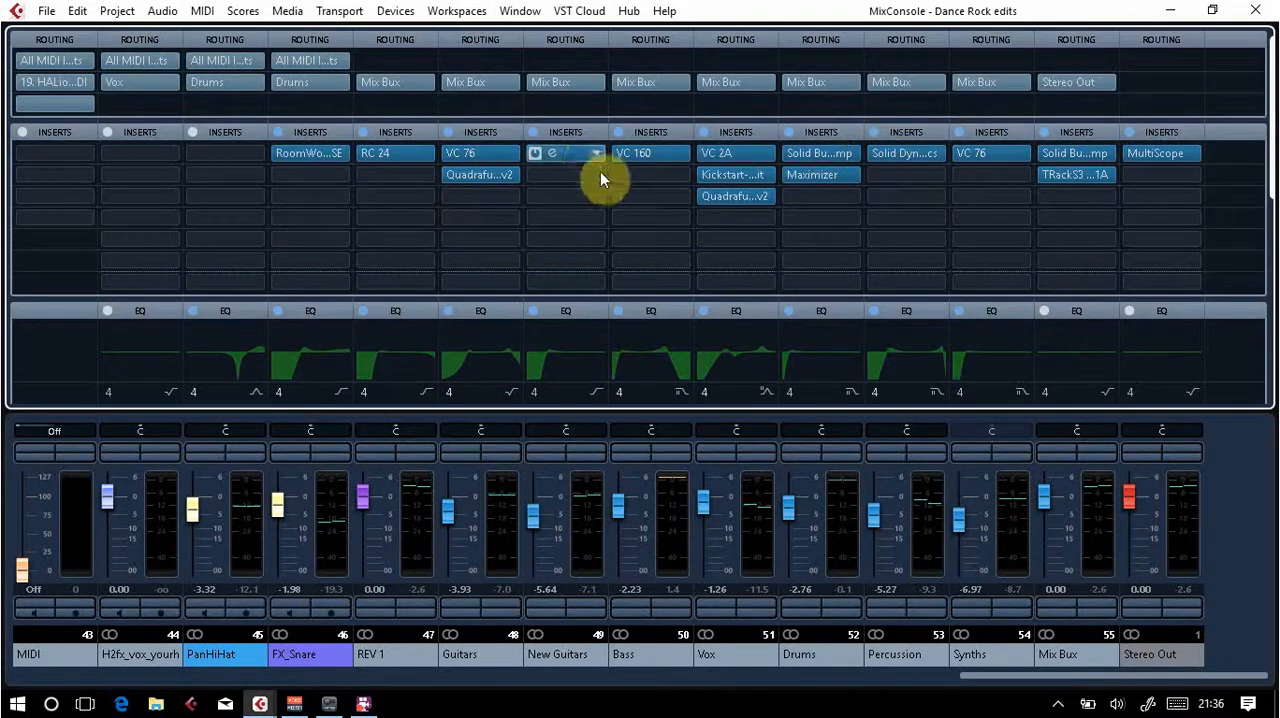
Step: Try No Bus and Stereo Out as the New Guitars channel's output and route it back to Mix Bux
left_click(595, 82)
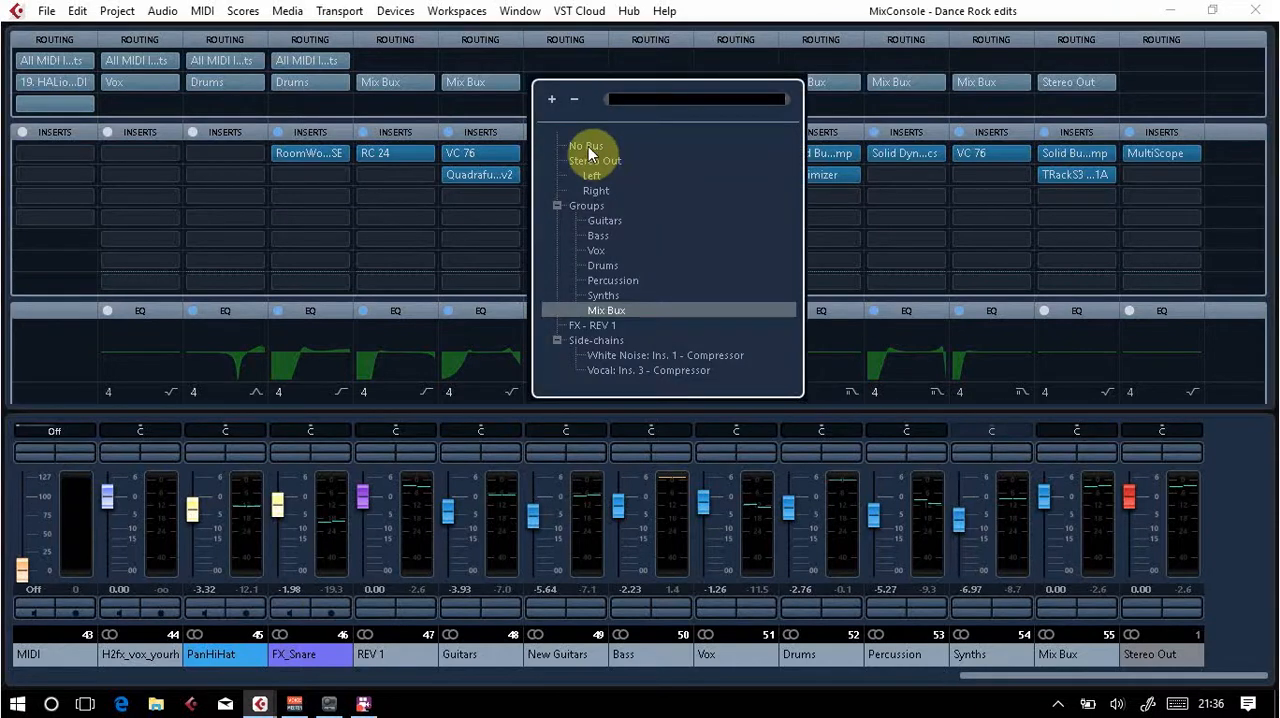
left_click(588, 146)
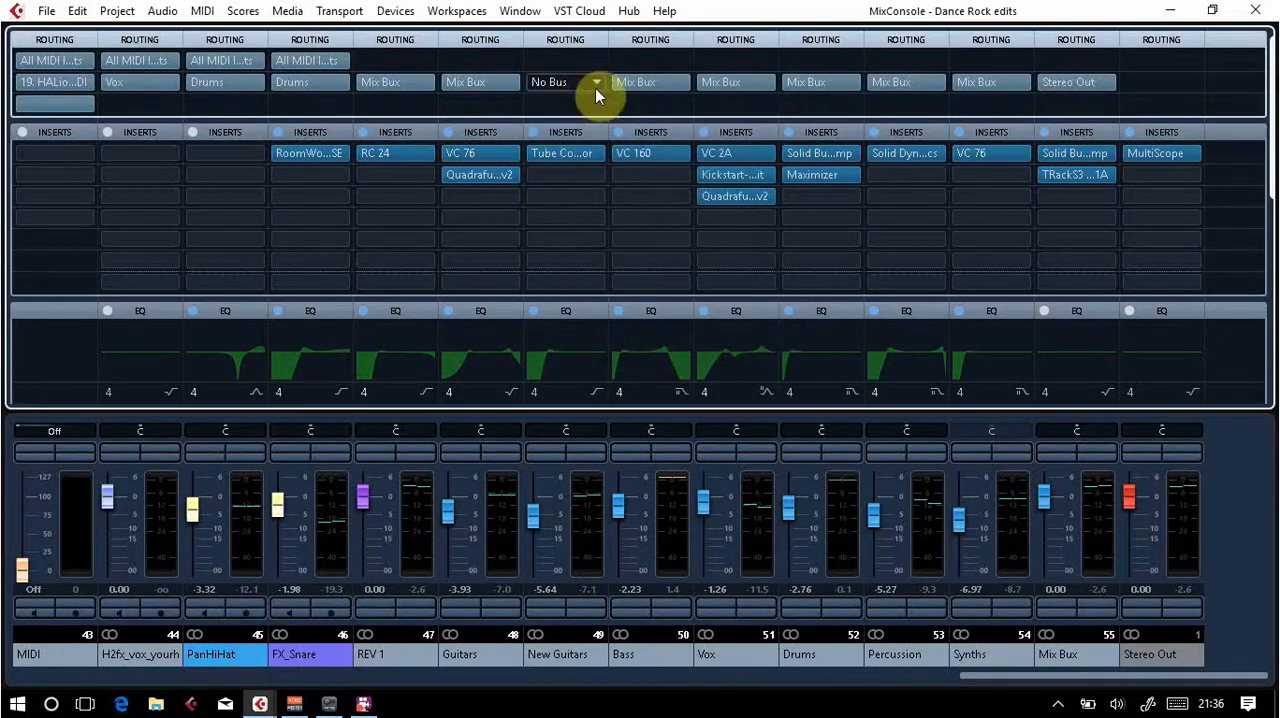
left_click(595, 84)
left_click(603, 160)
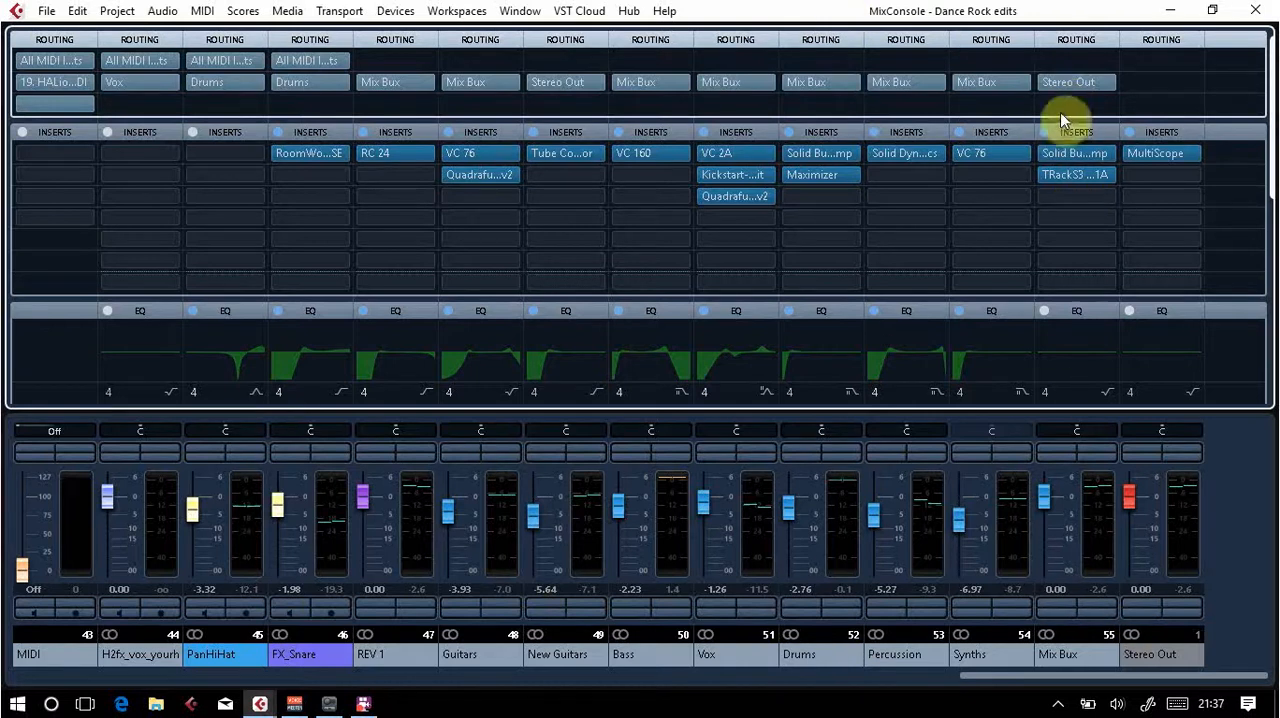
left_click(597, 82)
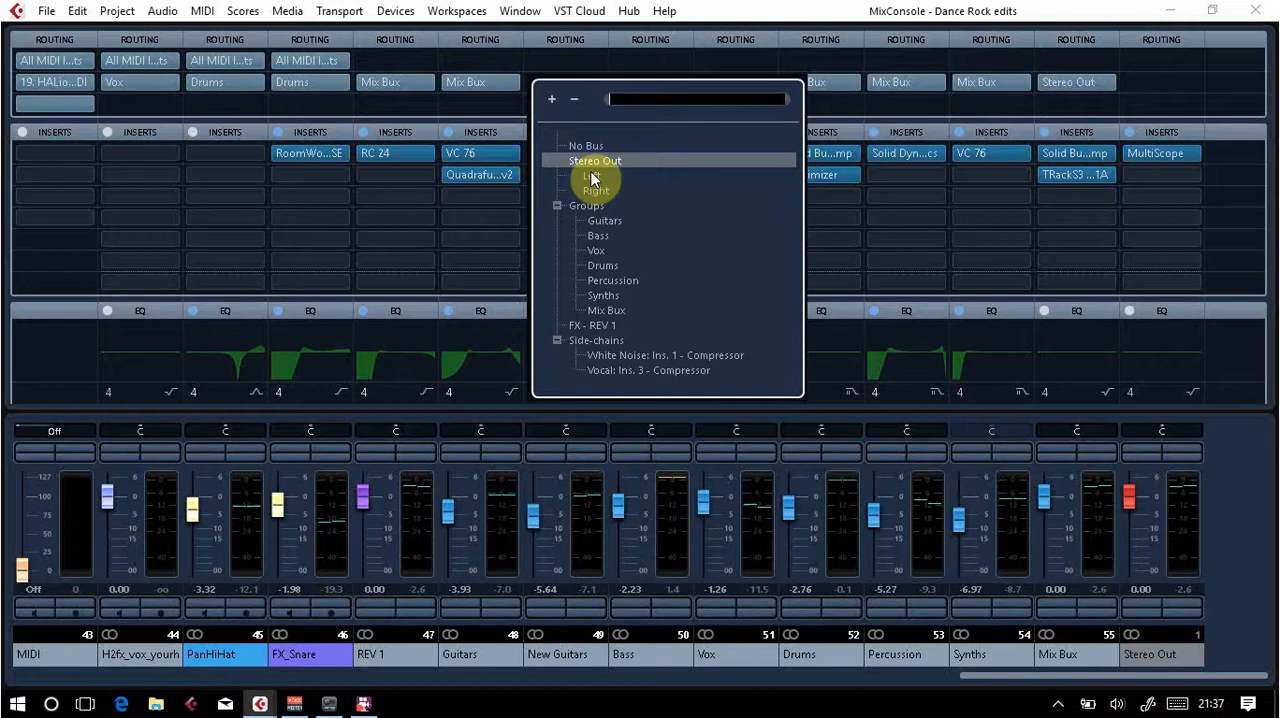
left_click(626, 310)
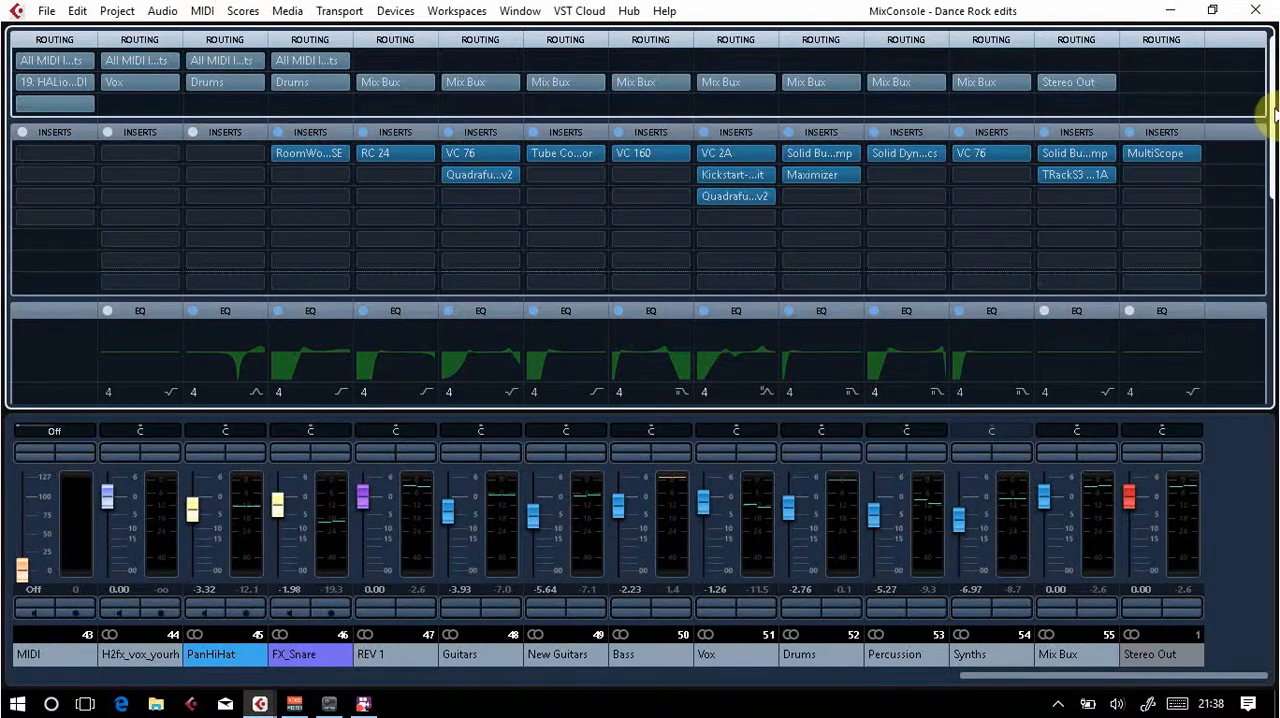
Step: Review the group channels' EQ and sends, close the MixConsole, and look over the project's track list
left_click_drag(1268, 120, 1270, 300)
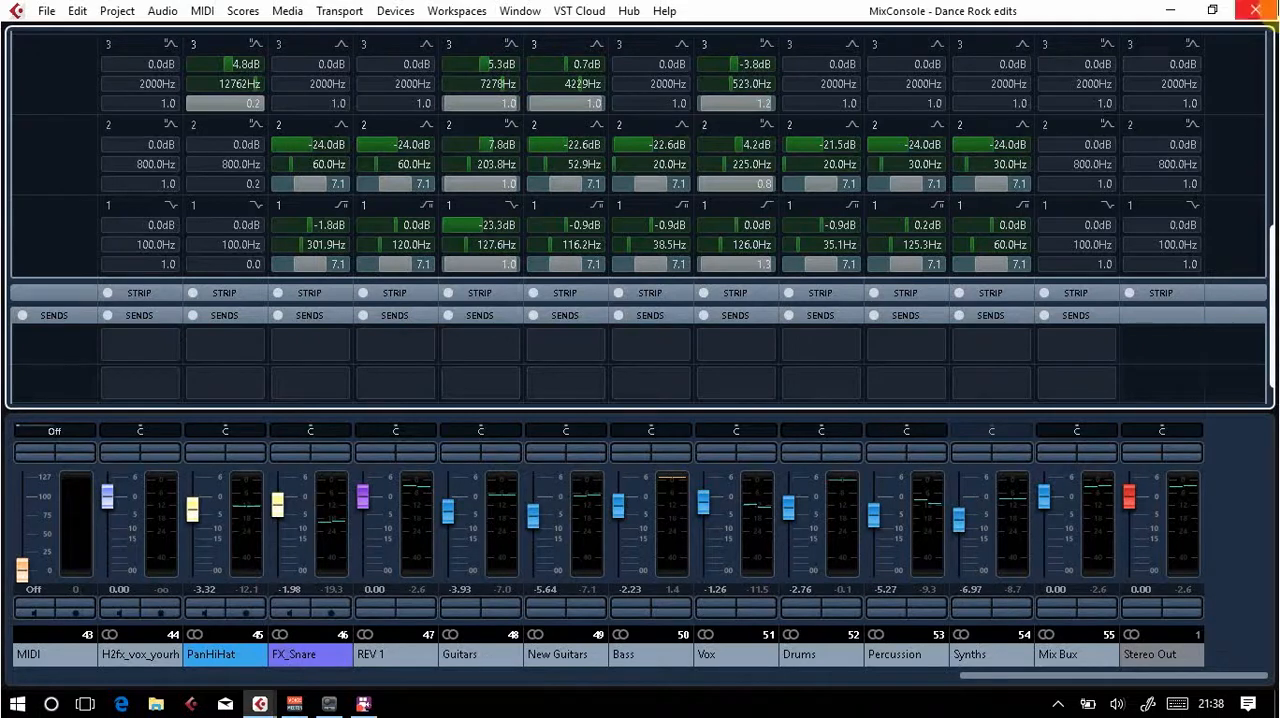
left_click(1255, 10)
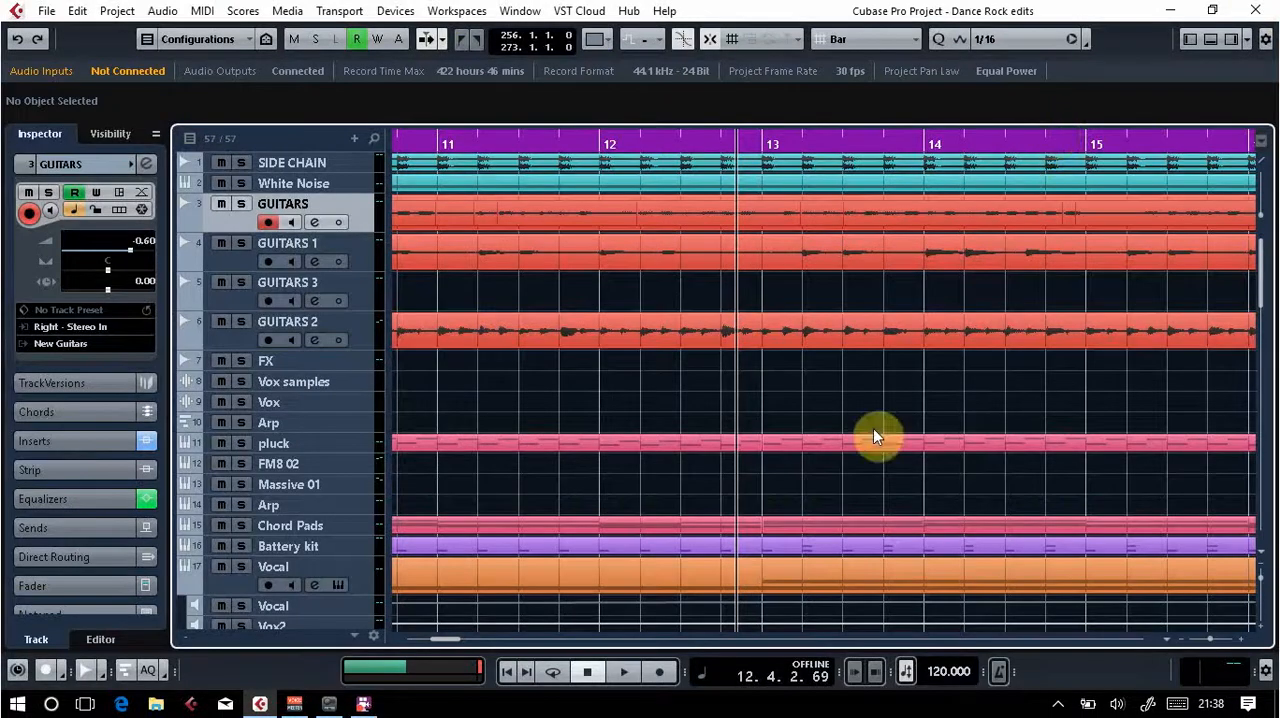
scroll(883, 366, "down", 4)
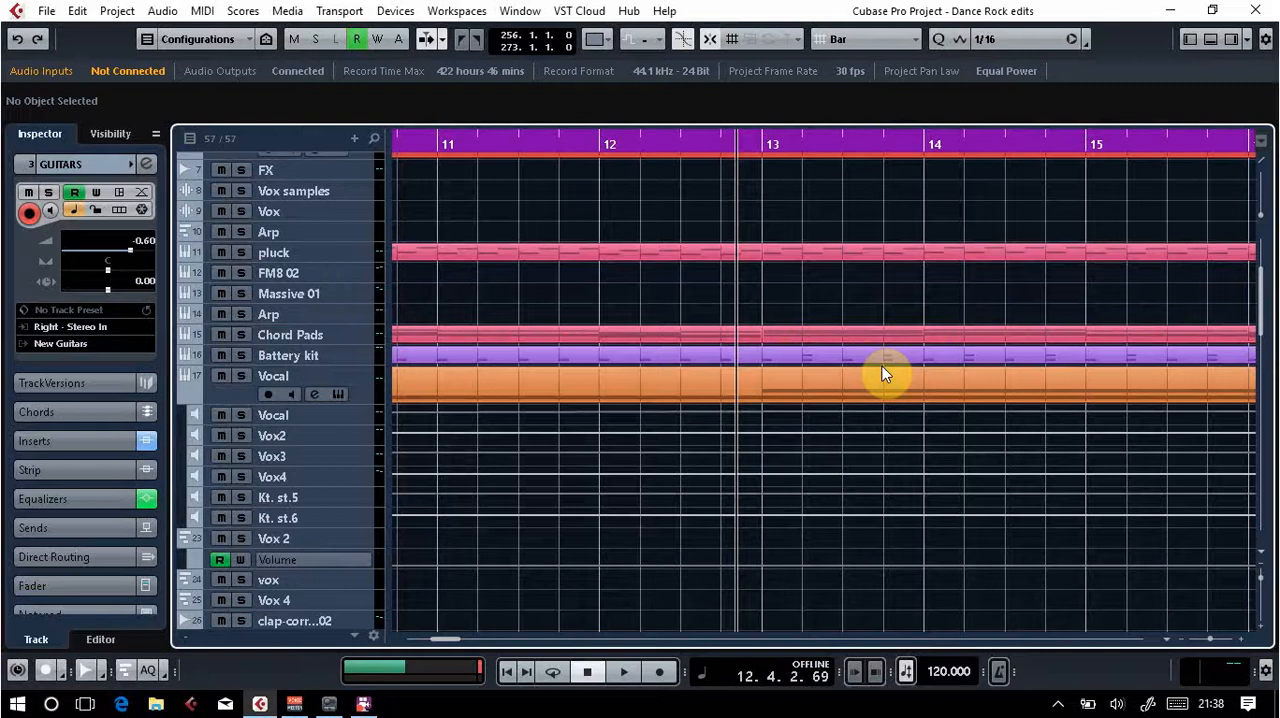